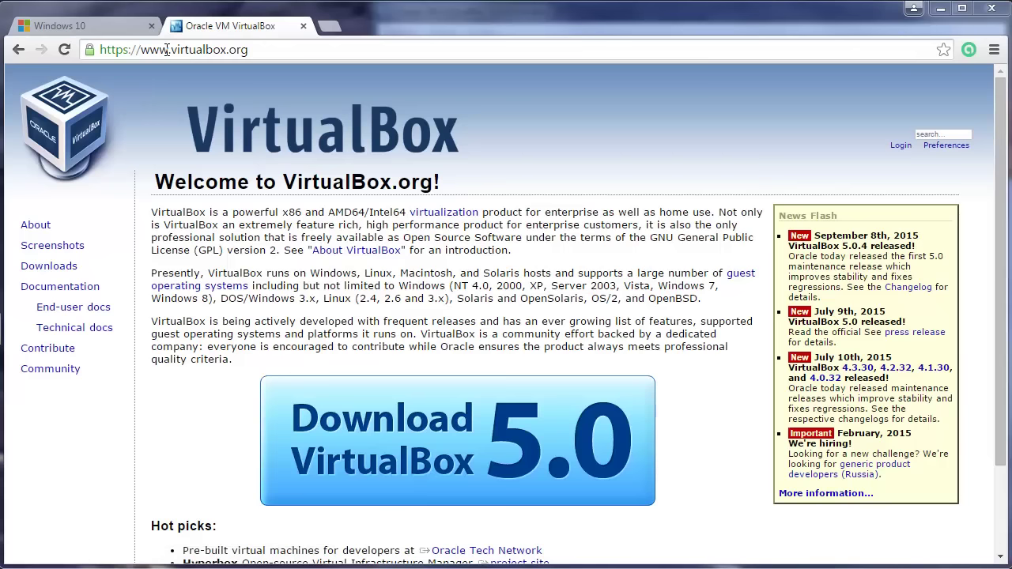
# - Open the VirtualBox 5.0 download page from the virtualbox.org home page
pyautogui.moveTo(99, 50); pyautogui.dragTo(280, 49)
pyautogui.click(304, 81)
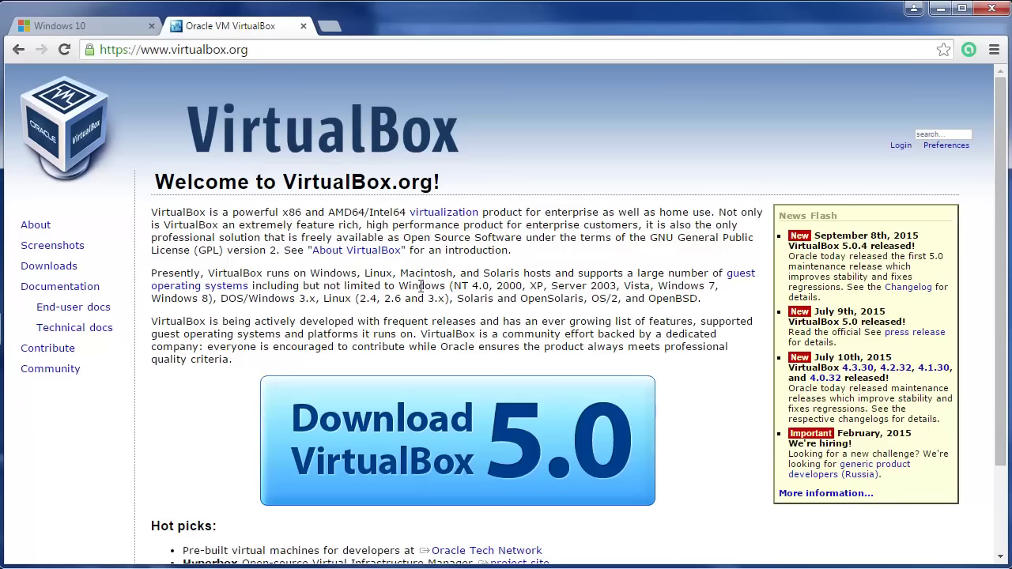
pyautogui.click(413, 423)
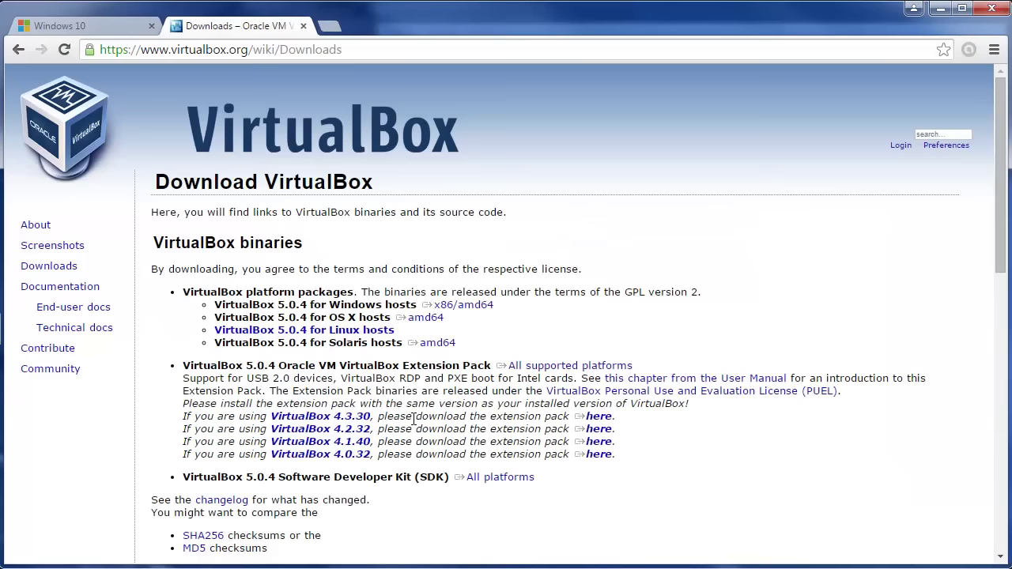
pyautogui.scroll(-1, 401, 253)
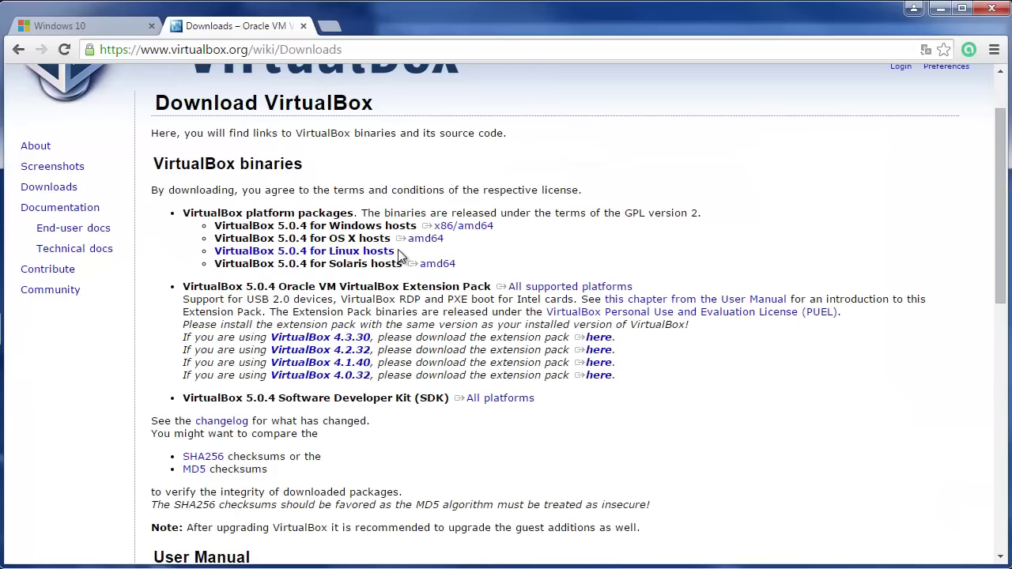
# - Download the VirtualBox 5.0.4 platform package for Windows hosts (x86/amd64)
pyautogui.click(475, 227)
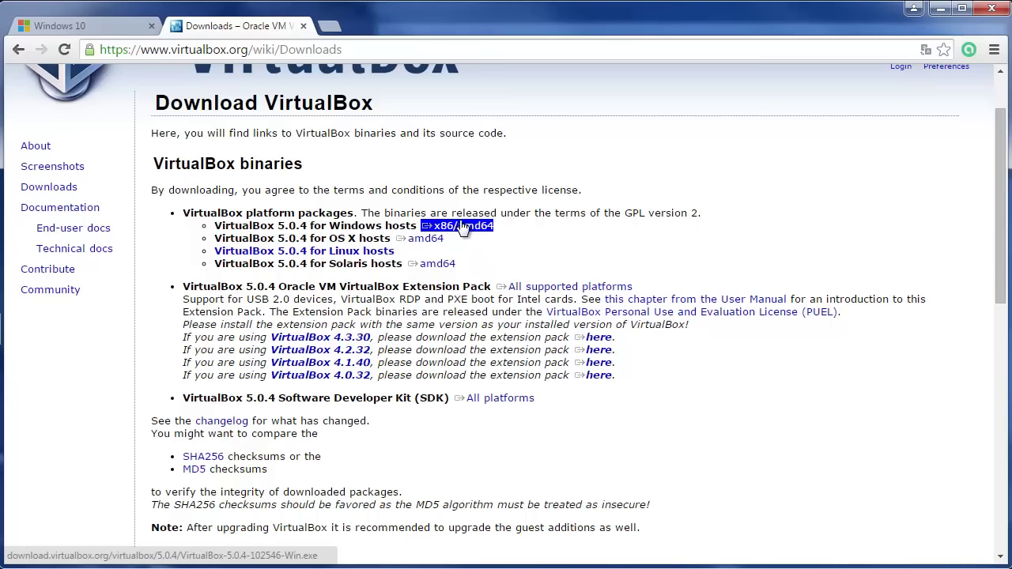
pyautogui.click(437, 263)
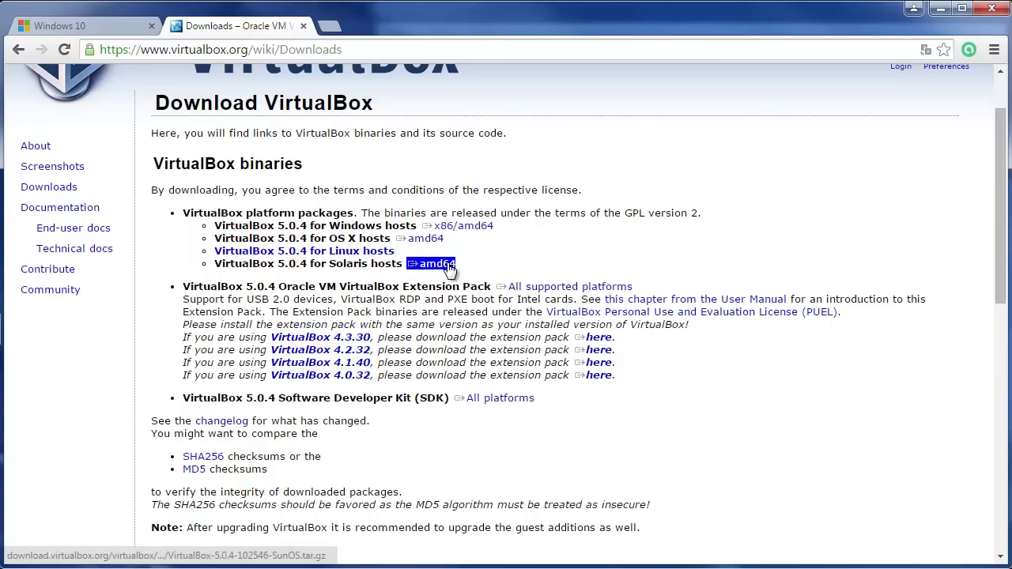
pyautogui.click(348, 251)
pyautogui.click(348, 252)
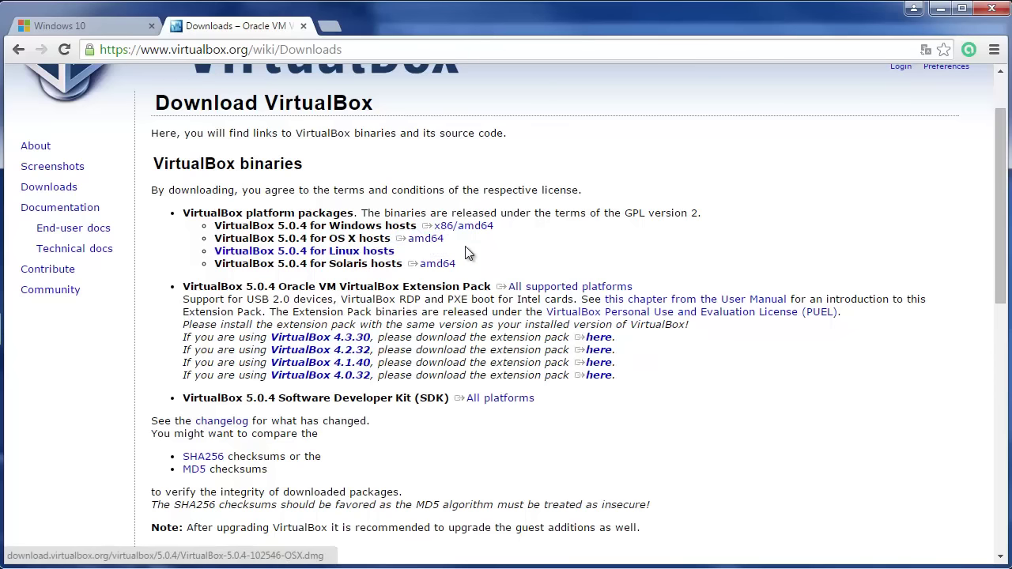
pyautogui.click(473, 227)
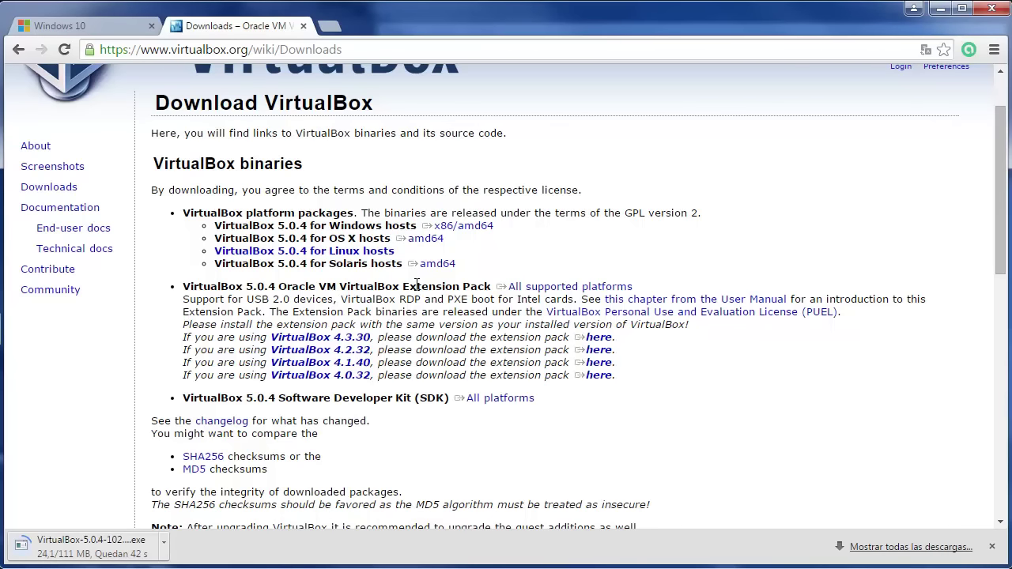
# - Download the VirtualBox 5.0.4 Oracle VM VirtualBox Extension Pack for all supported platforms
pyautogui.click(584, 289)
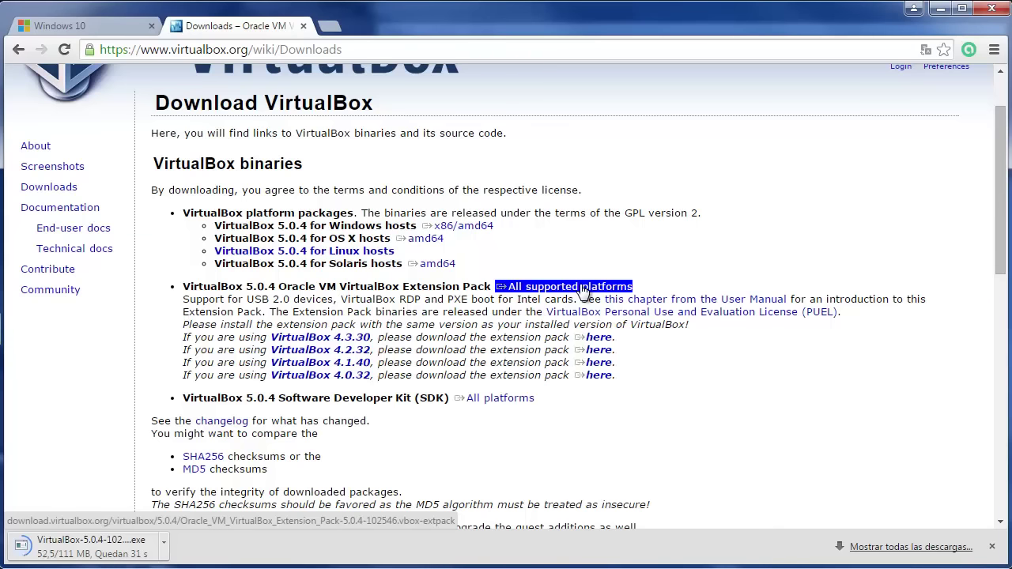
pyautogui.click(583, 288)
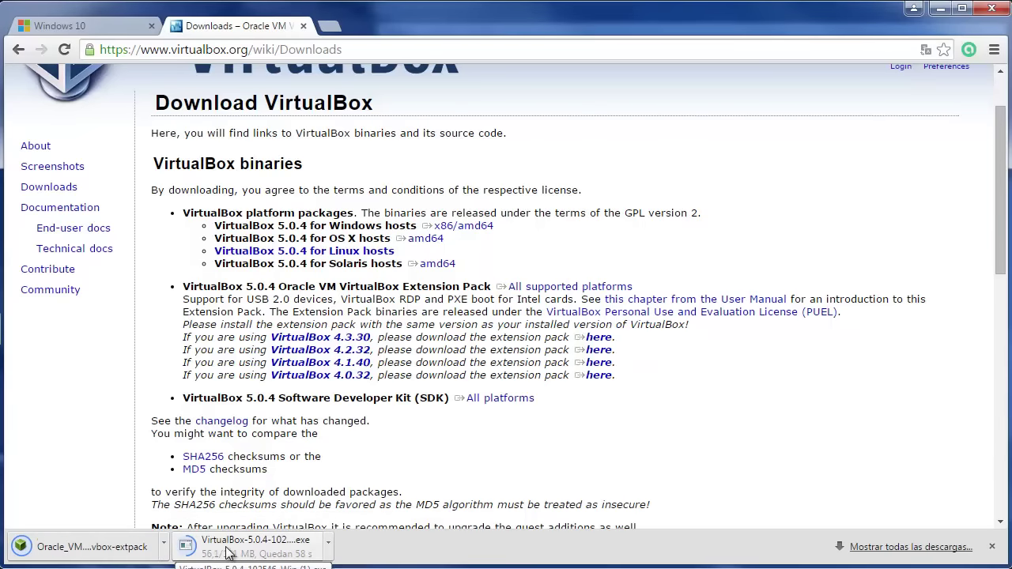
# - Open the downloaded extension pack and VirtualBox installer, minimize the browser, and cancel both installations
pyautogui.click(129, 556)
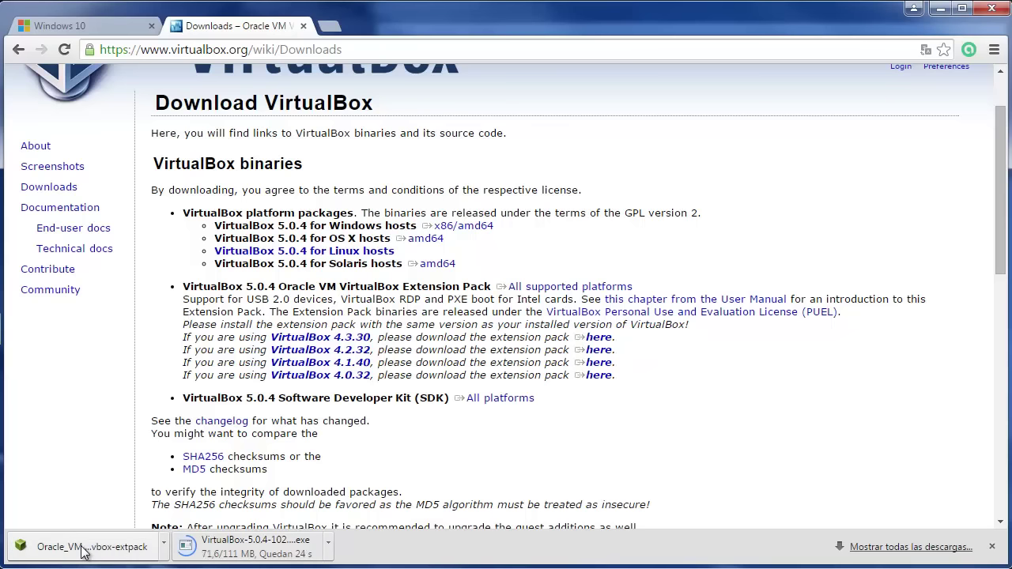
pyautogui.click(289, 549)
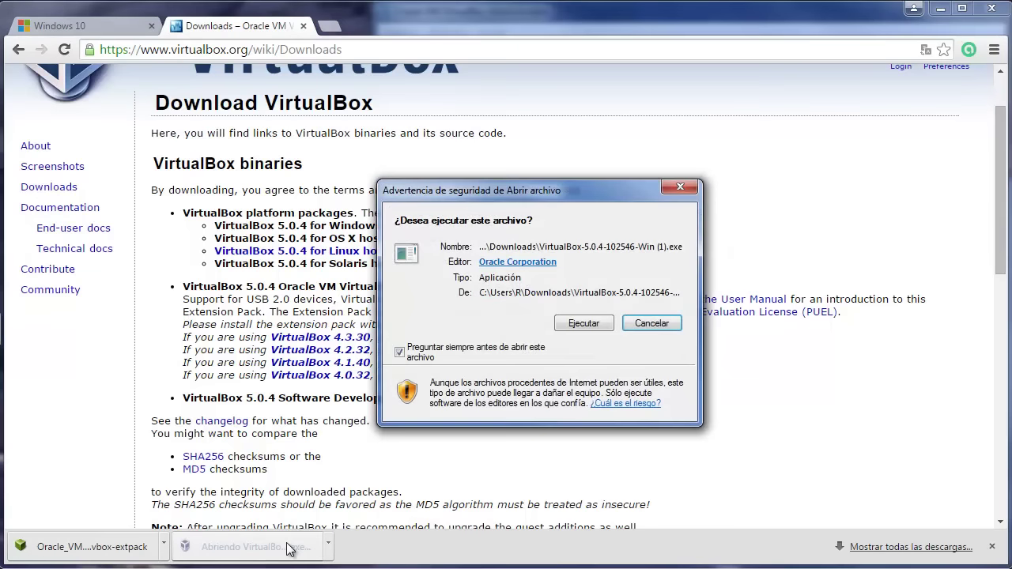
pyautogui.click(681, 188)
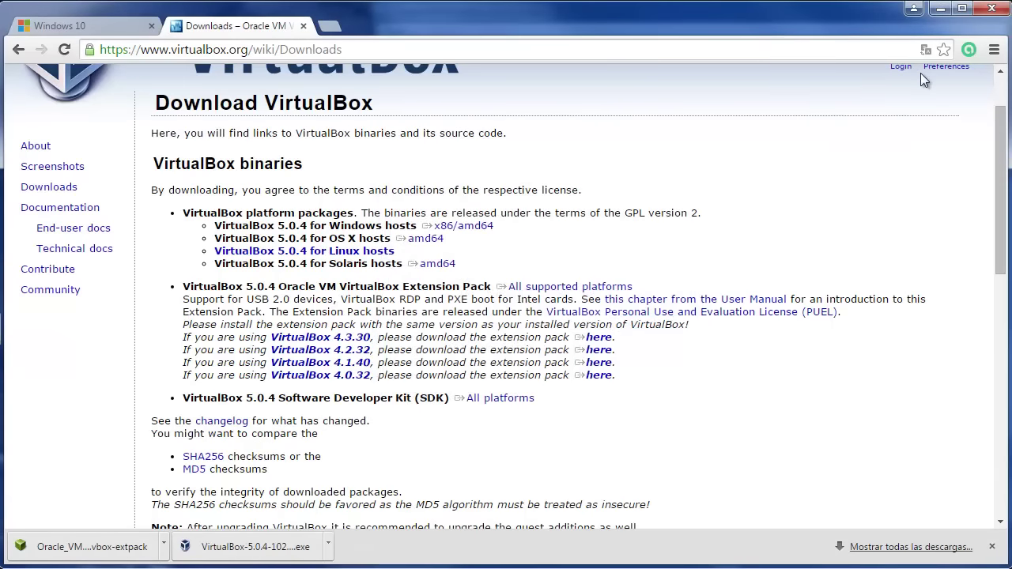
pyautogui.click(946, 12)
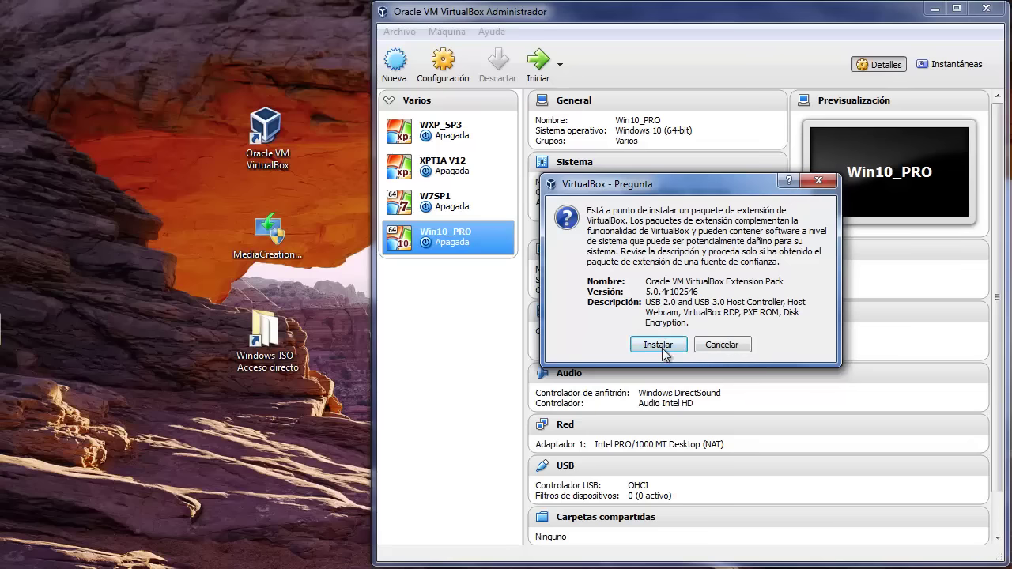
pyautogui.click(720, 348)
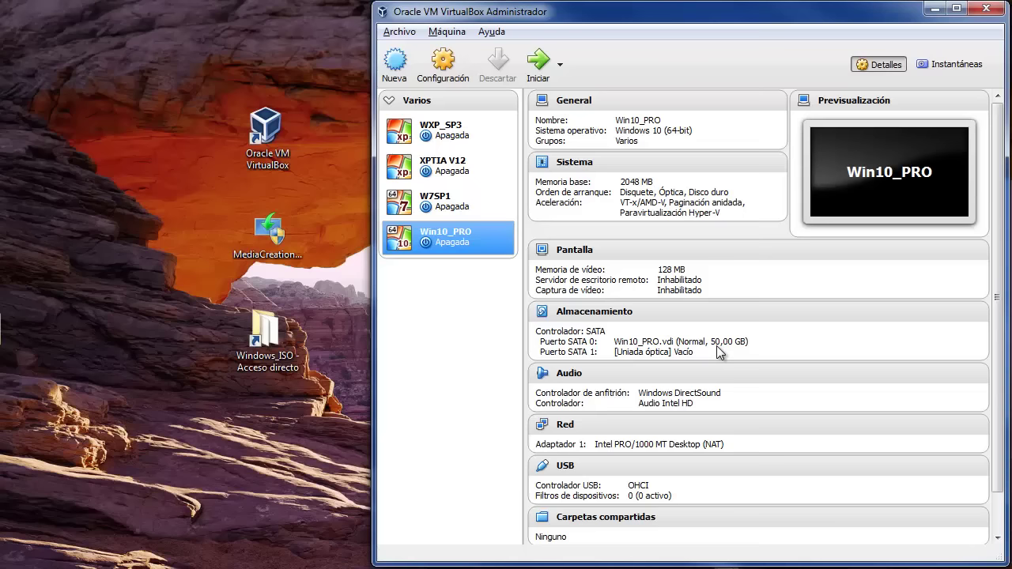
# - Look through the virtual machines in the Varios group, checking the details of each one
pyautogui.click(389, 100)
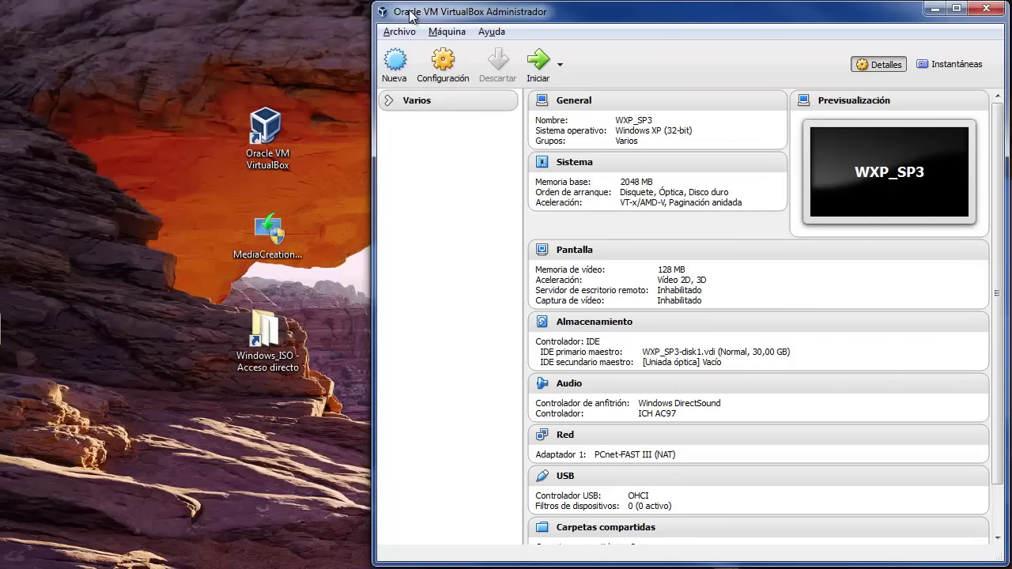
pyautogui.click(391, 103)
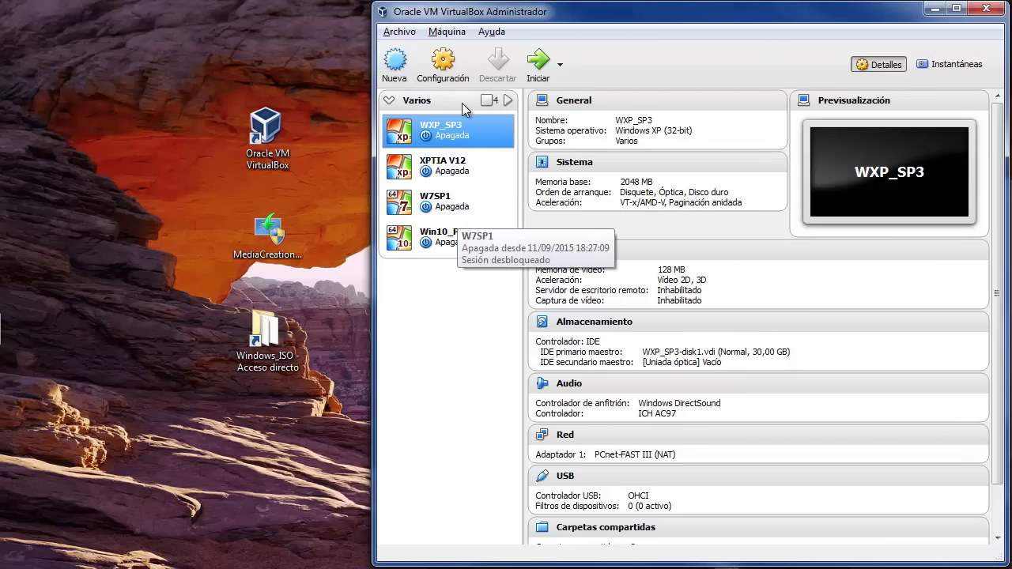
pyautogui.click(473, 167)
pyautogui.click(471, 199)
pyautogui.click(466, 235)
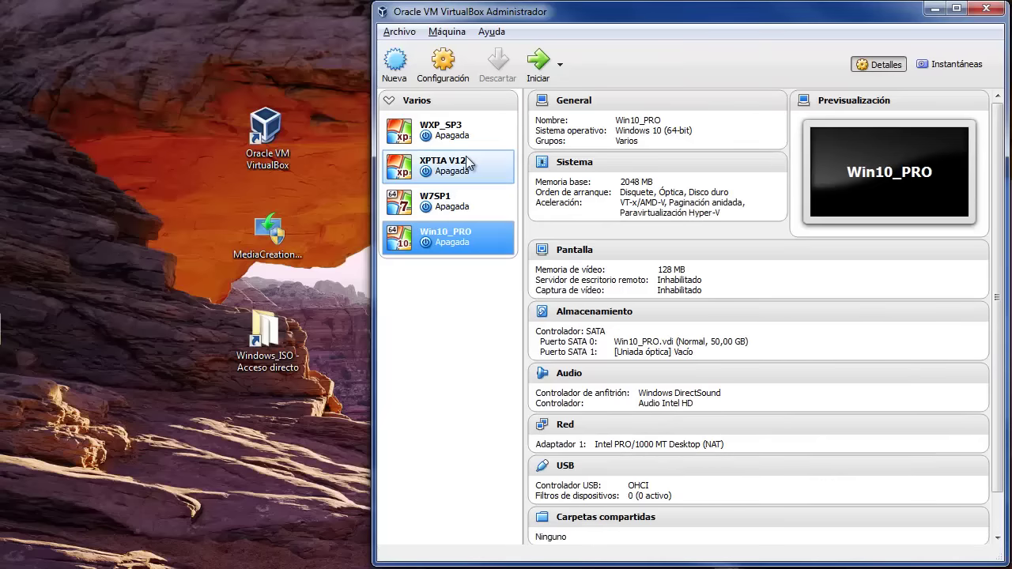
pyautogui.click(466, 134)
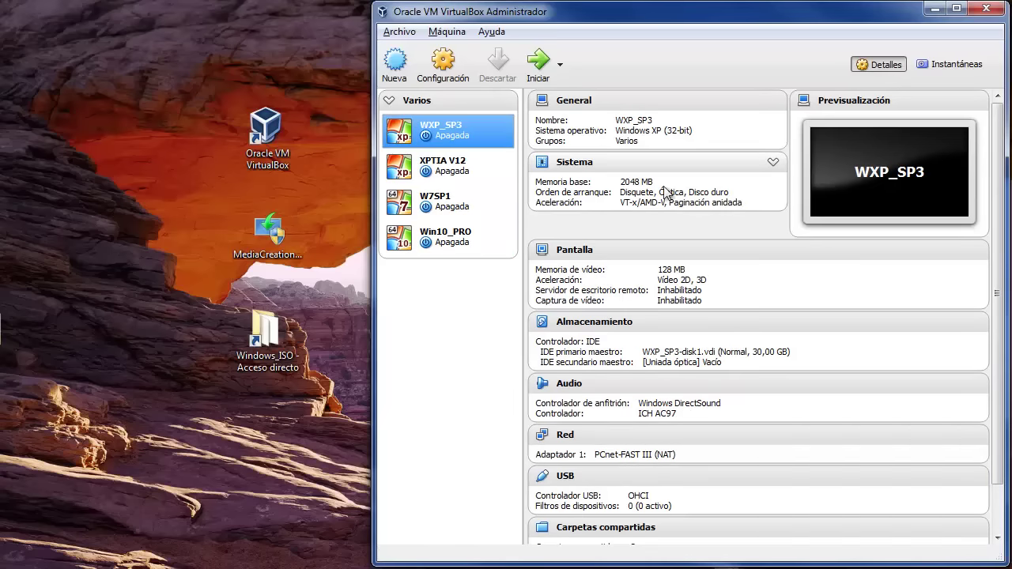
# - Review the system and display settings of the WXP_SP3 virtual machine and close them without changes
pyautogui.click(448, 73)
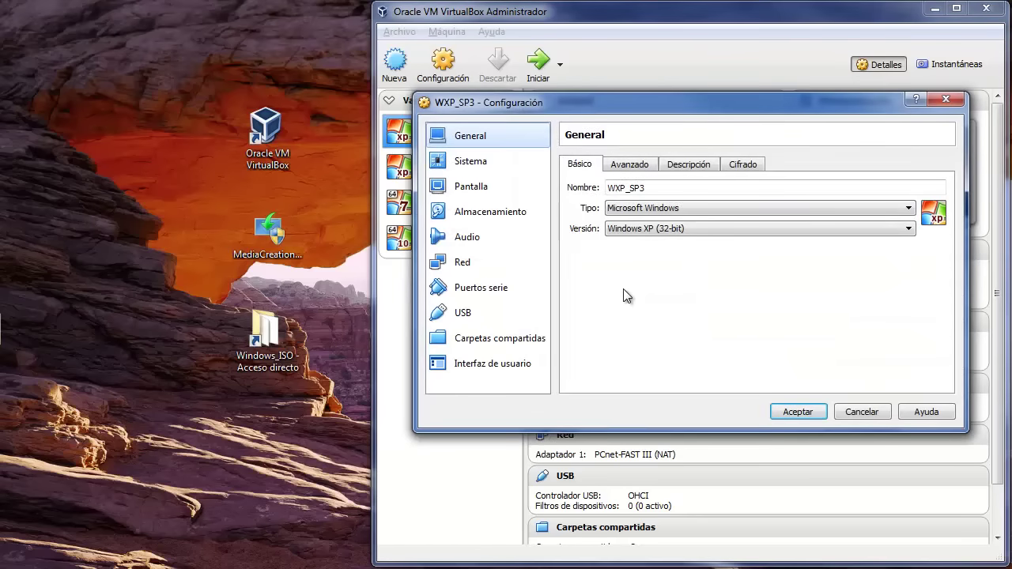
pyautogui.click(470, 163)
pyautogui.click(480, 189)
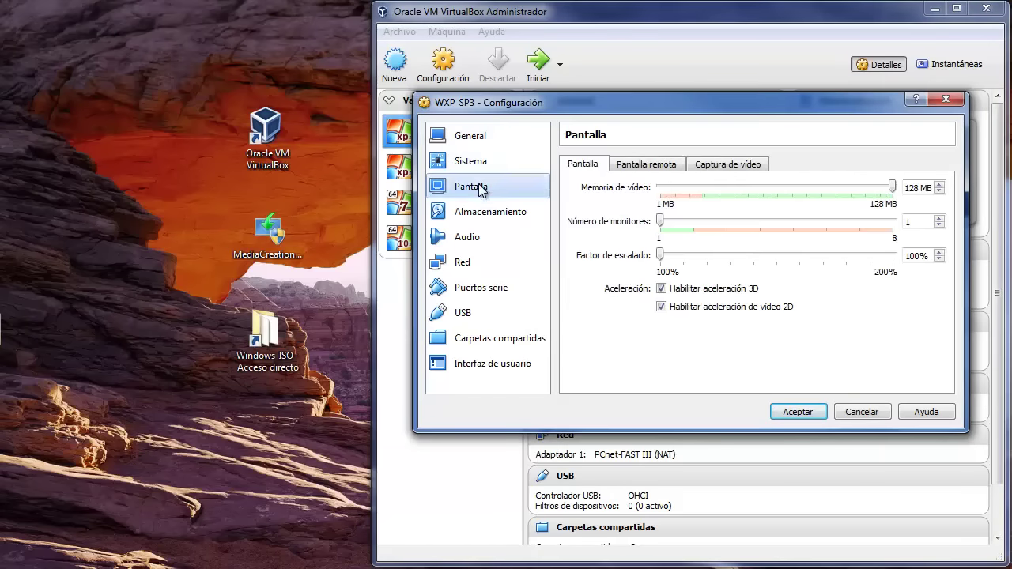
pyautogui.click(946, 99)
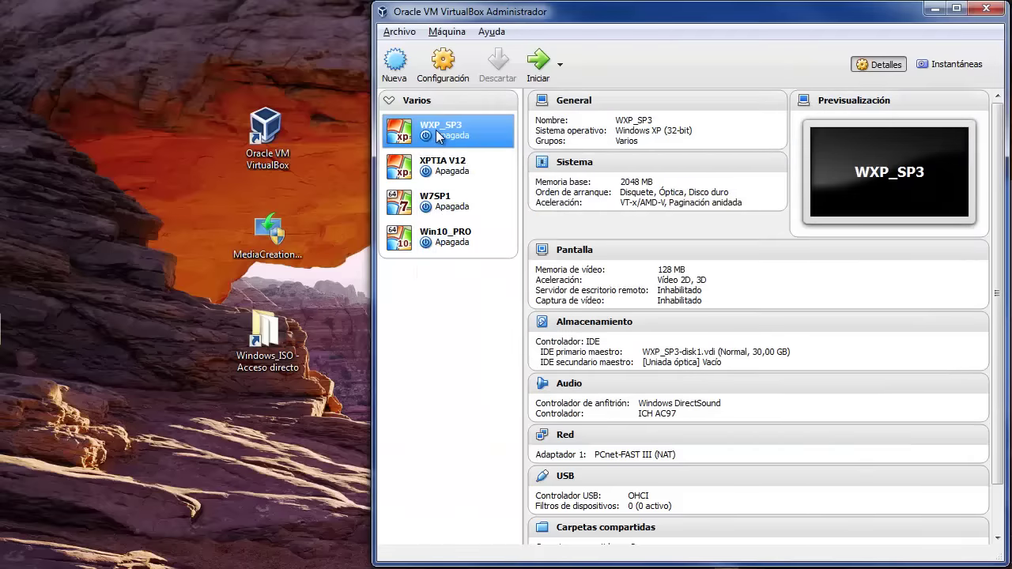
# - Start the WXP_SP3 virtual machine up to its Windows XP desktop and shut it down from within Windows
pyautogui.click(533, 66)
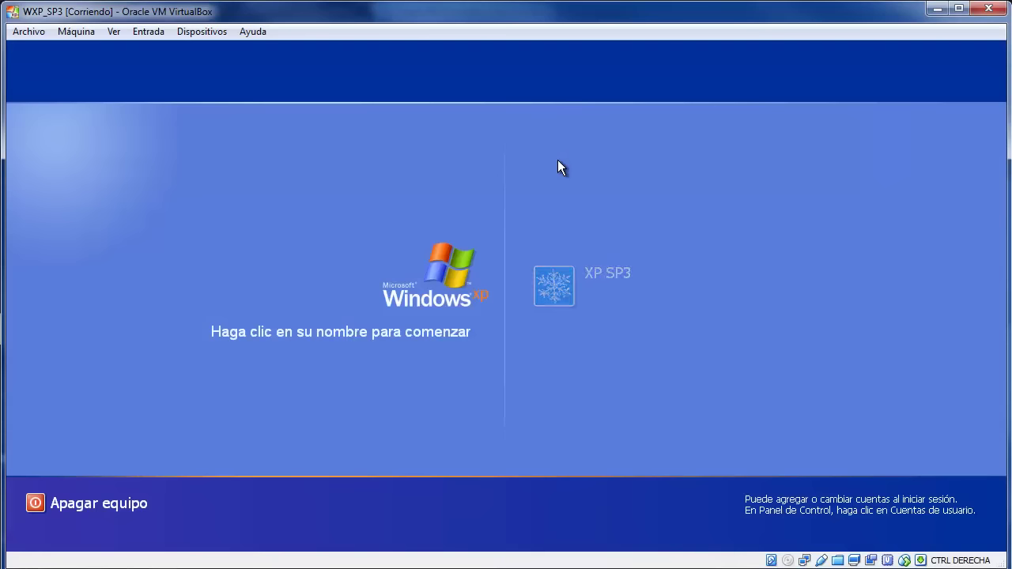
pyautogui.click(563, 297)
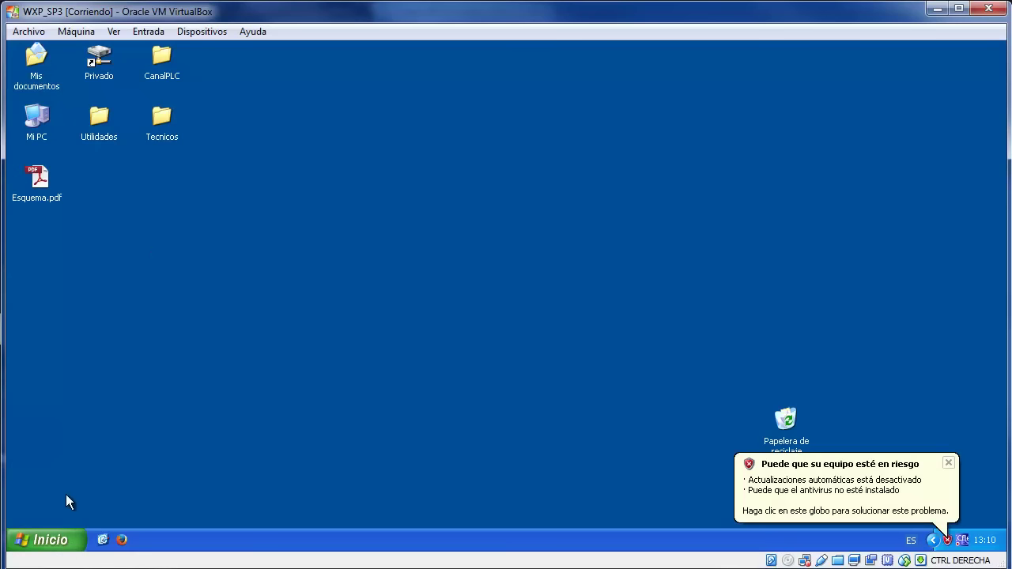
pyautogui.click(48, 542)
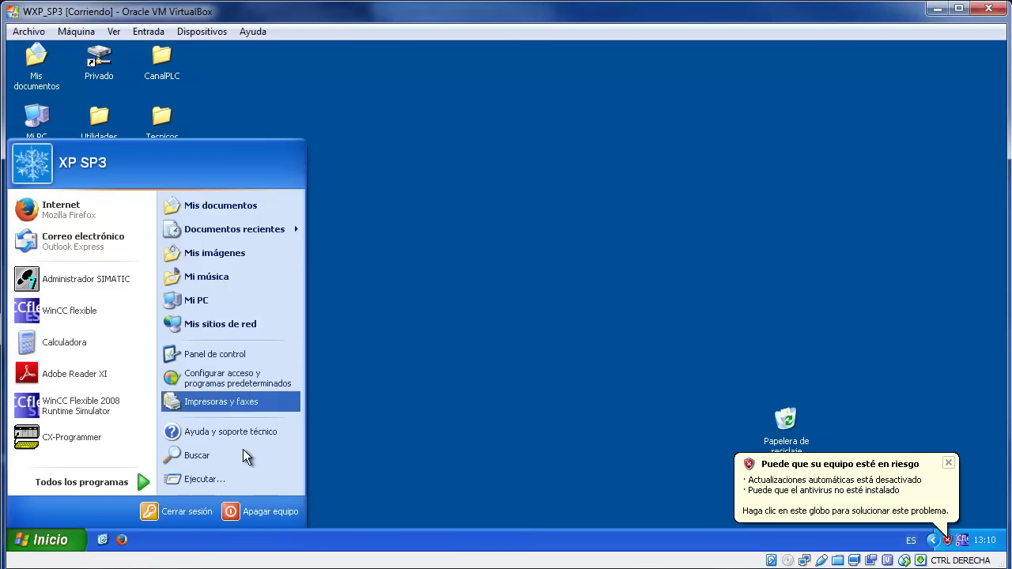
pyautogui.click(248, 514)
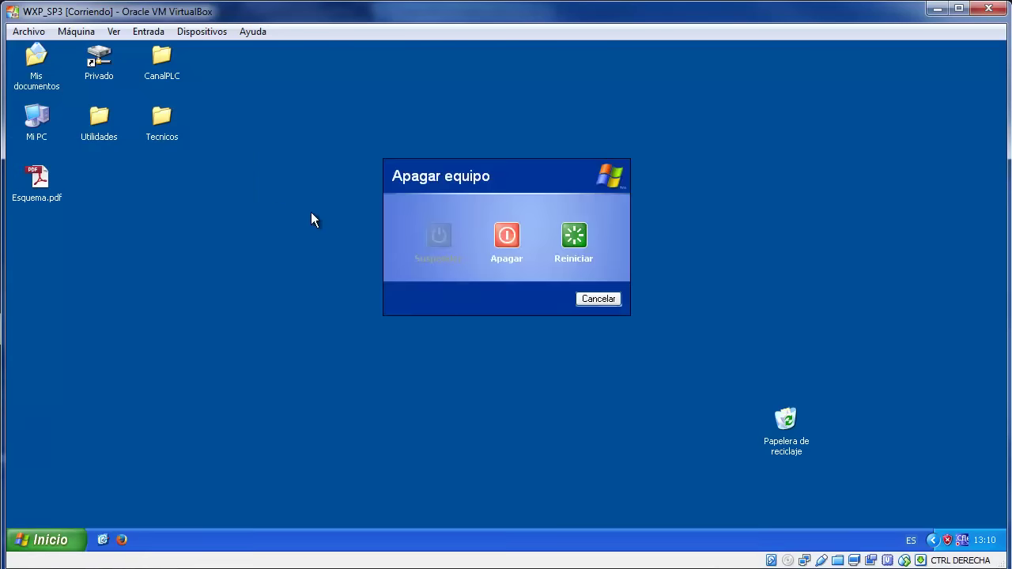
pyautogui.click(507, 235)
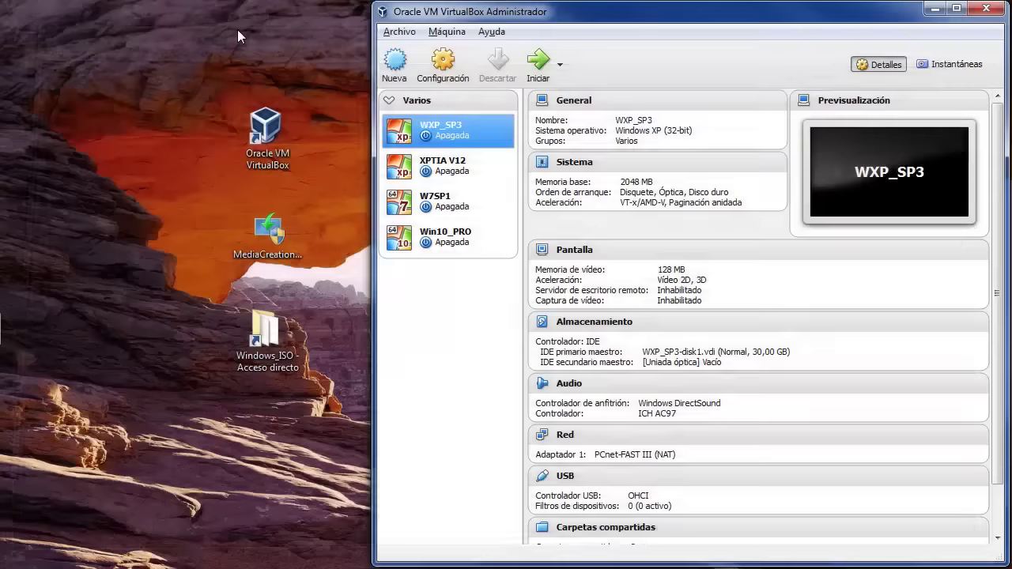
# - Collapse the Varios group, switch to Chrome and download the 64-bit media creation tool from Microsoft's Windows 10 page
pyautogui.click(388, 102)
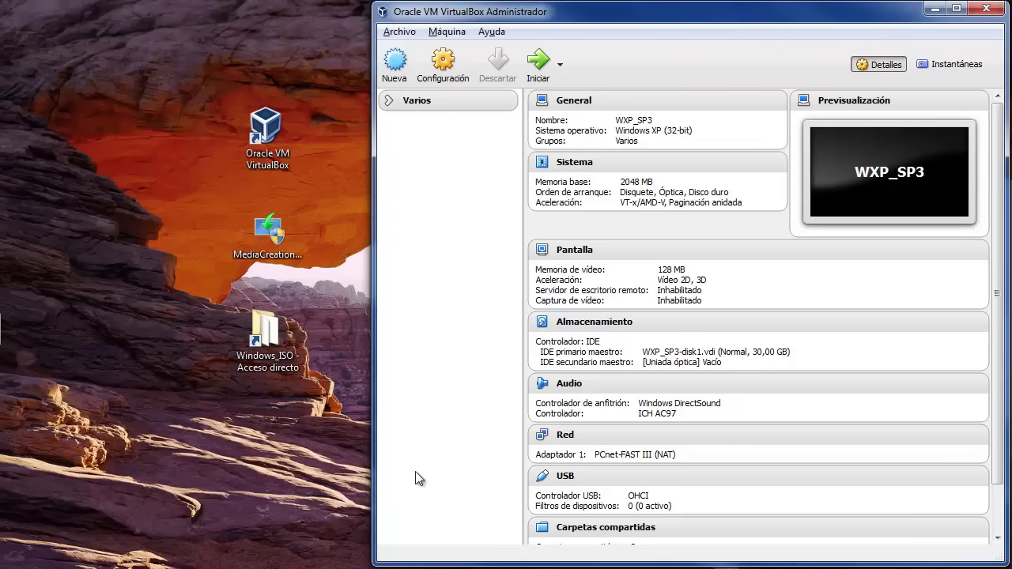
pyautogui.hotkey('alt', 'Tab')
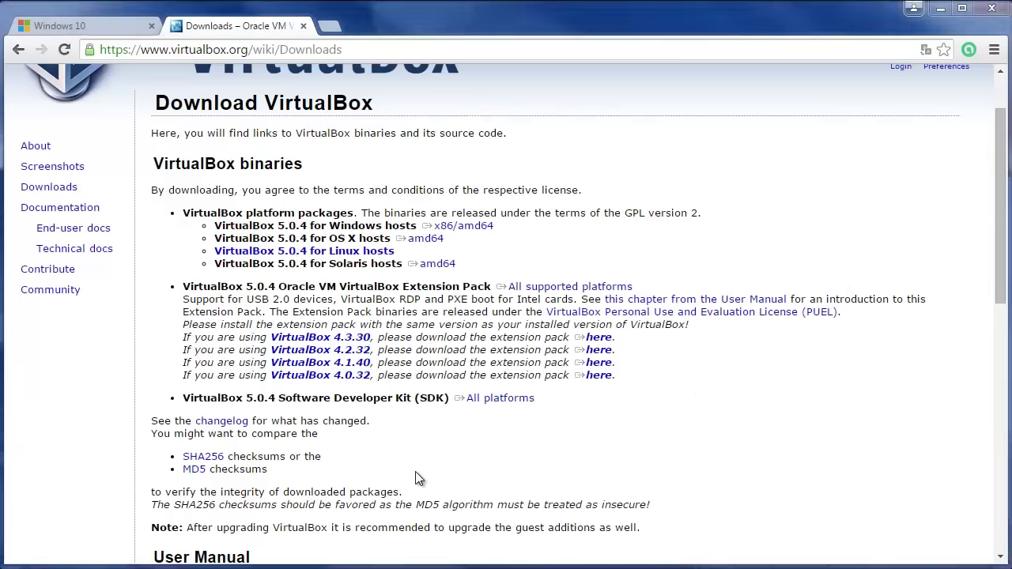
pyautogui.click(82, 24)
pyautogui.scroll(15, 346, 175)
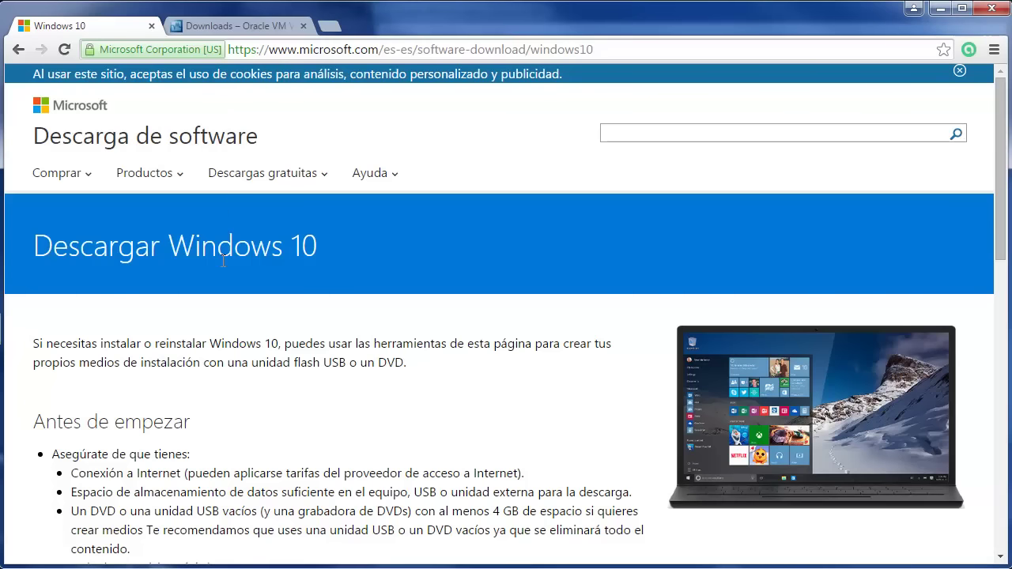
pyautogui.scroll(-6, 224, 265)
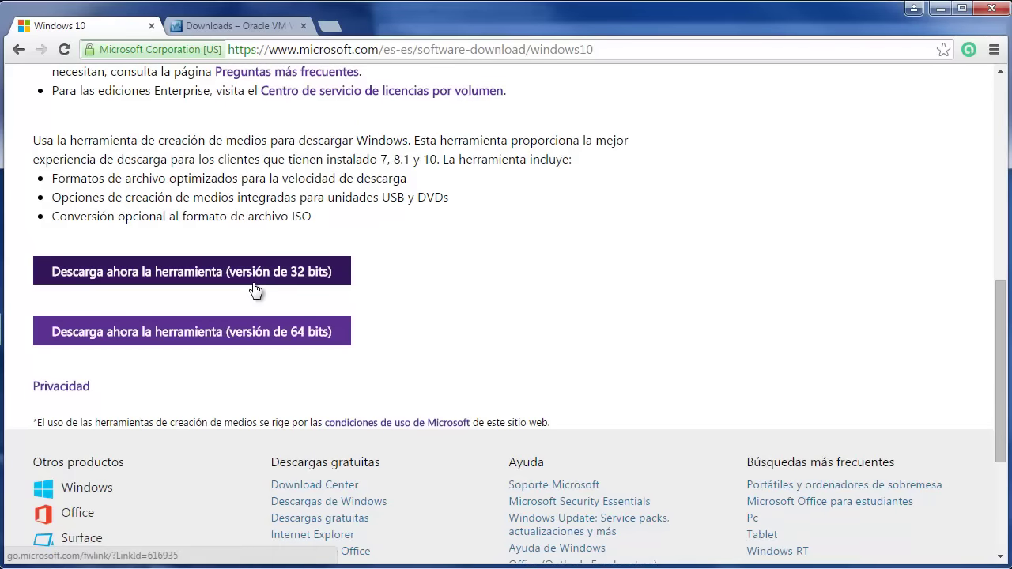
pyautogui.click(185, 336)
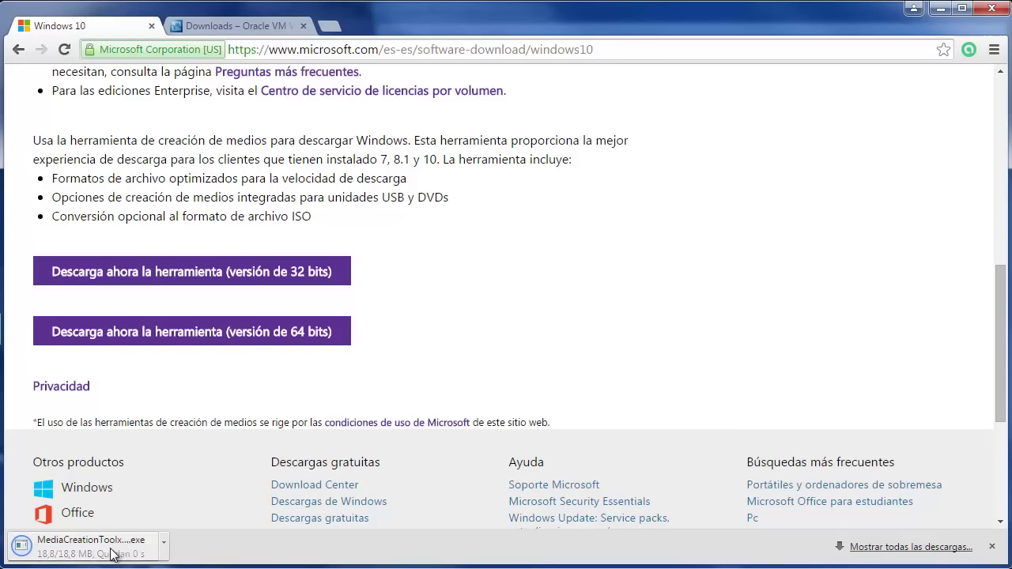
# - Launch the media creation tool from the desktop and choose to create installation media for another PC
pyautogui.click(941, 10)
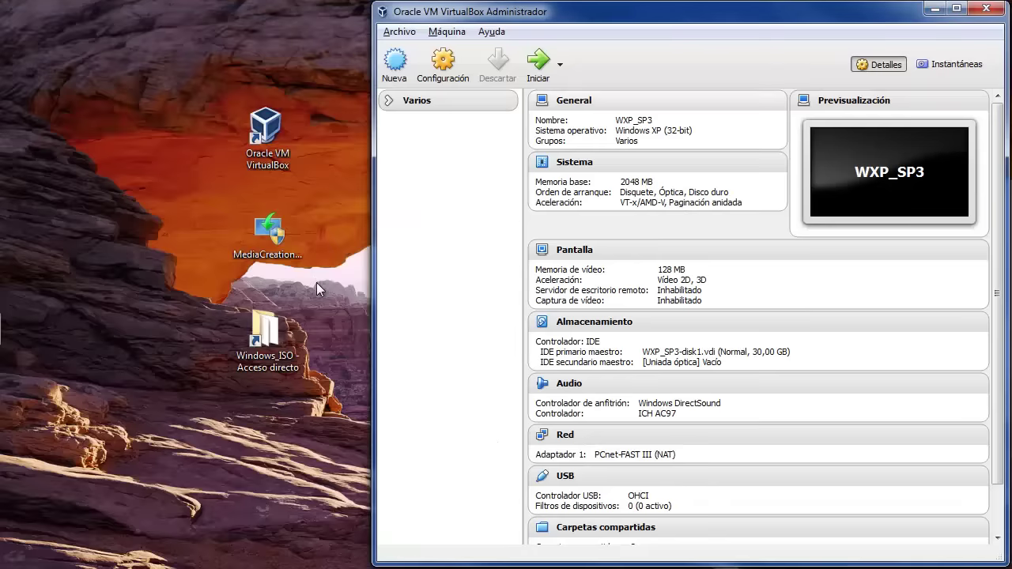
pyautogui.click(259, 239)
pyautogui.click(259, 239)
pyautogui.doubleClick(256, 235)
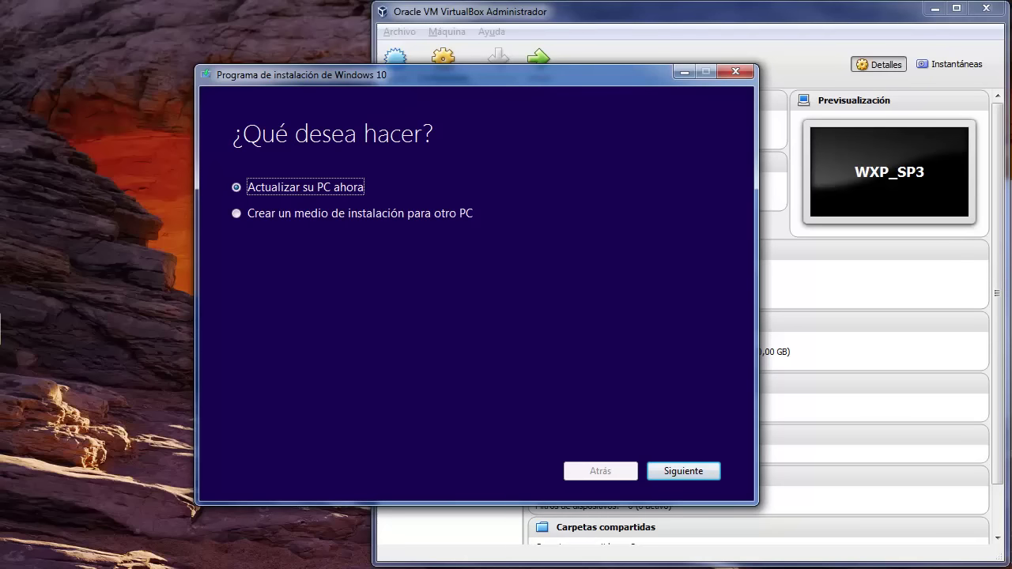
pyautogui.click(236, 213)
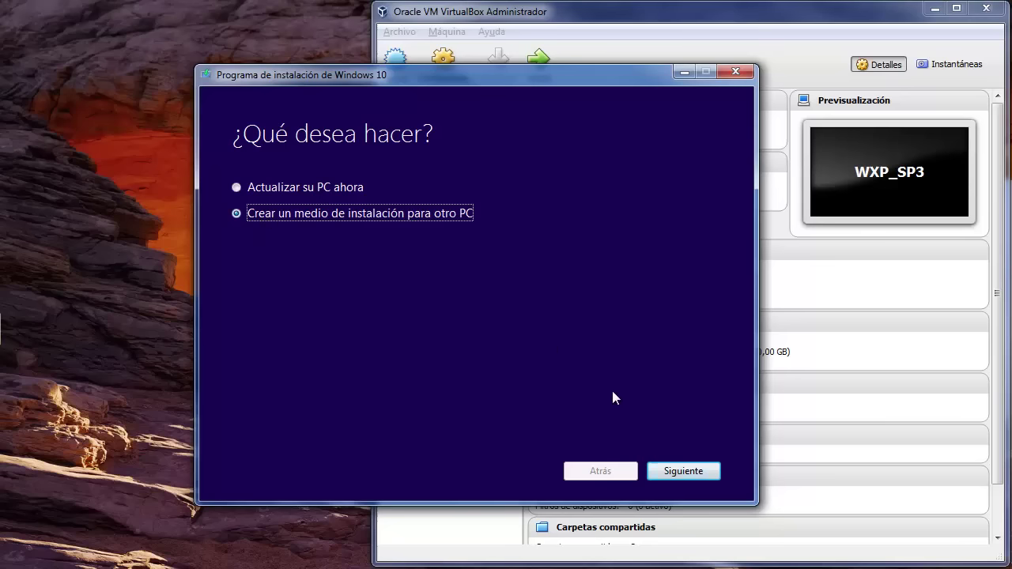
pyautogui.click(697, 472)
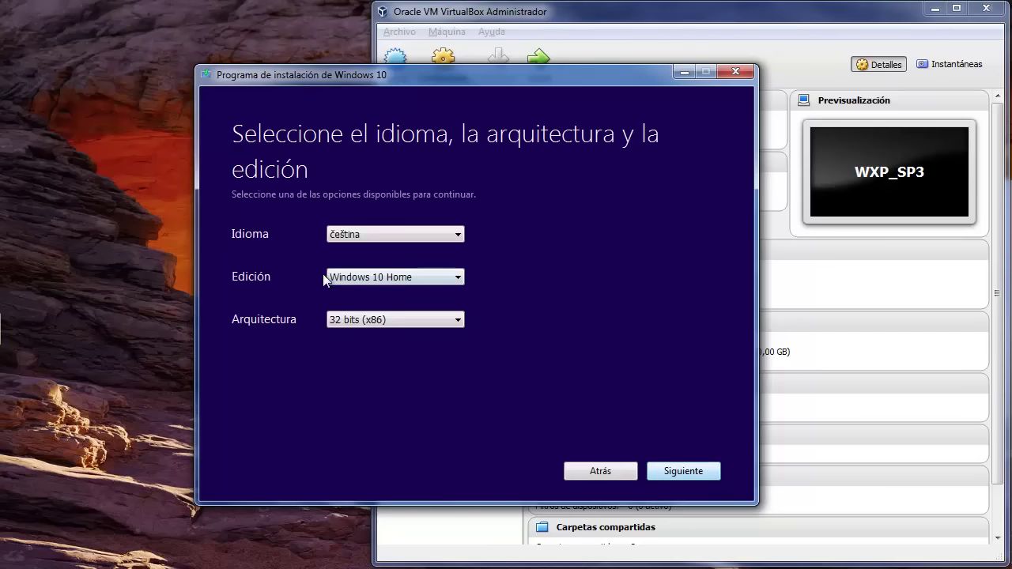
# - Set the installation media to español, Windows 10 Pro and 64 bits (x64), and continue to the choice of medium
pyautogui.click(458, 234)
pyautogui.scroll(-3, 378, 408)
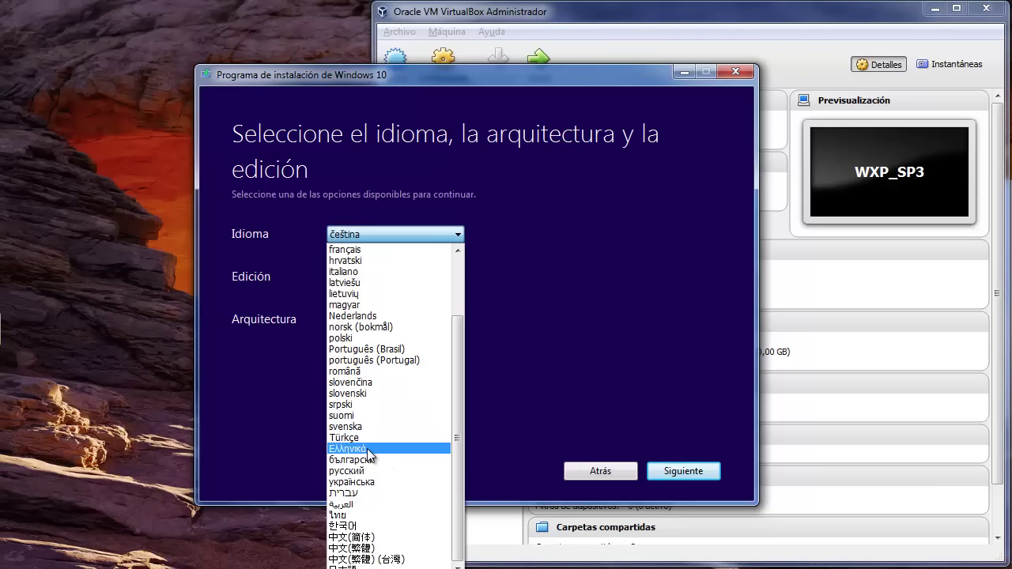
pyautogui.scroll(3, 346, 345)
pyautogui.click(348, 323)
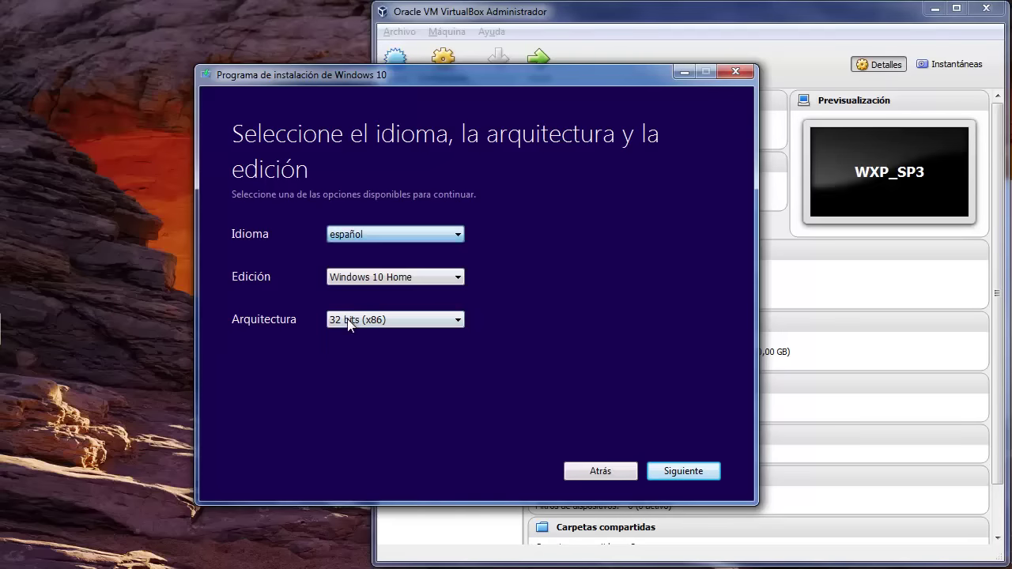
pyautogui.click(457, 278)
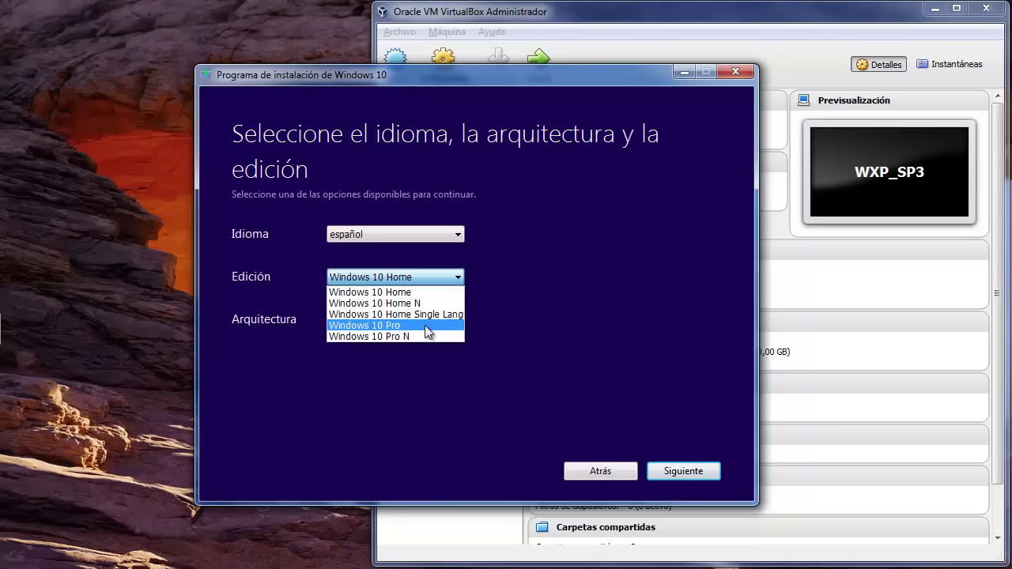
pyautogui.click(510, 300)
pyautogui.click(422, 283)
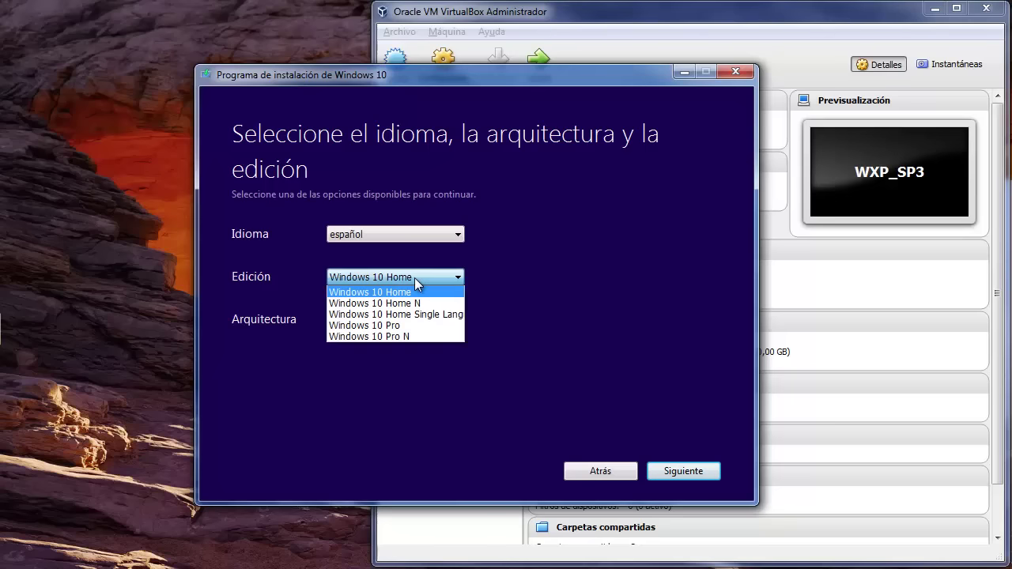
pyautogui.click(393, 329)
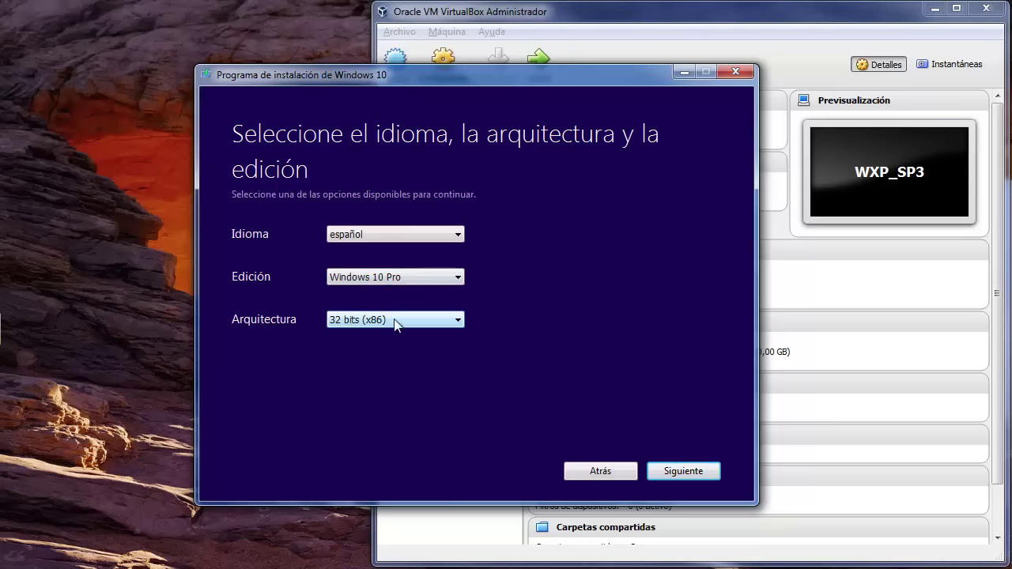
pyautogui.click(458, 320)
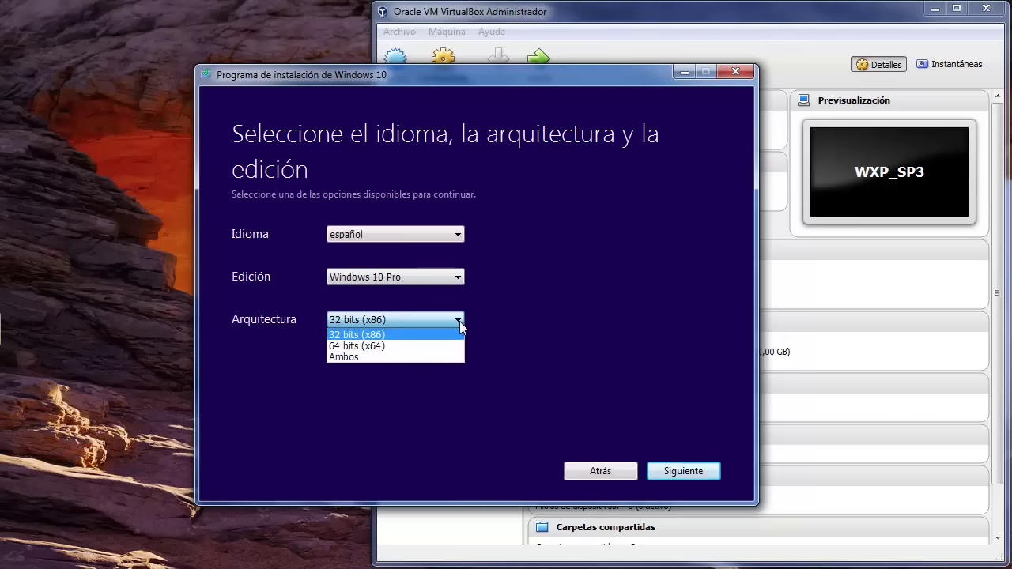
pyautogui.click(373, 345)
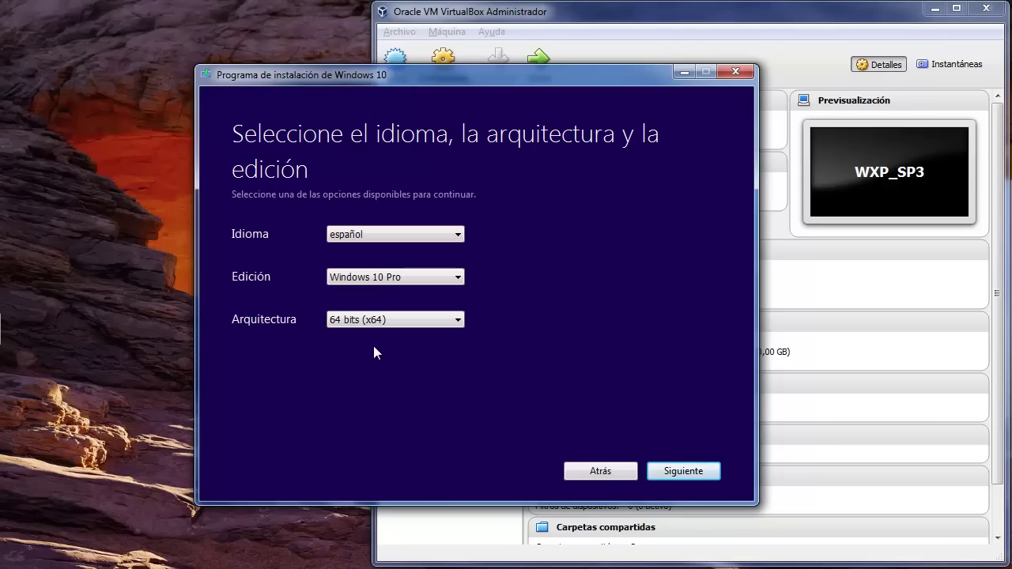
pyautogui.click(685, 470)
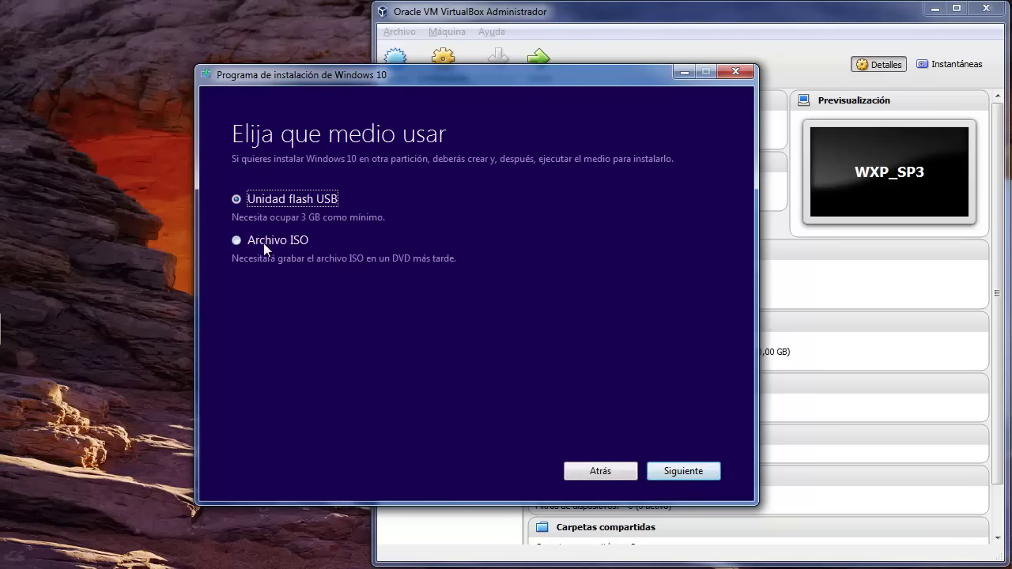
# - Start downloading Windows 10 as an ISO file named Windows.iso in the Documents library, and quit the setup program during the download
pyautogui.click(235, 241)
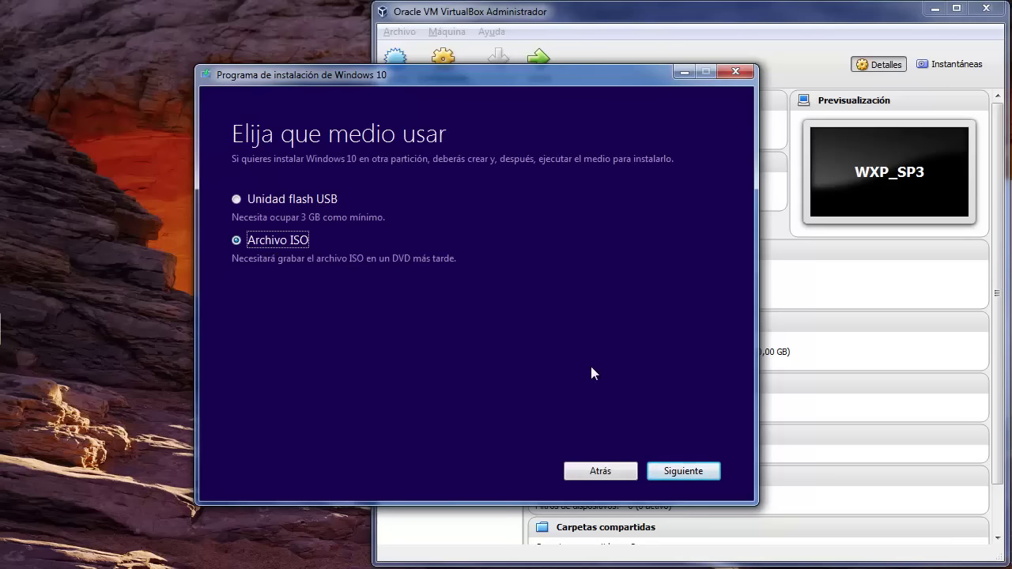
pyautogui.click(696, 471)
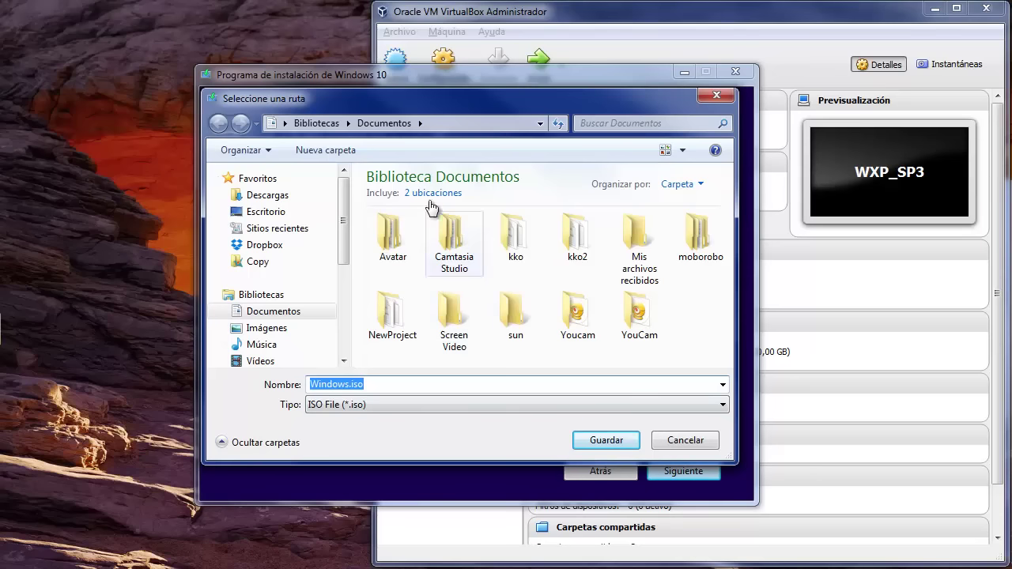
pyautogui.click(606, 440)
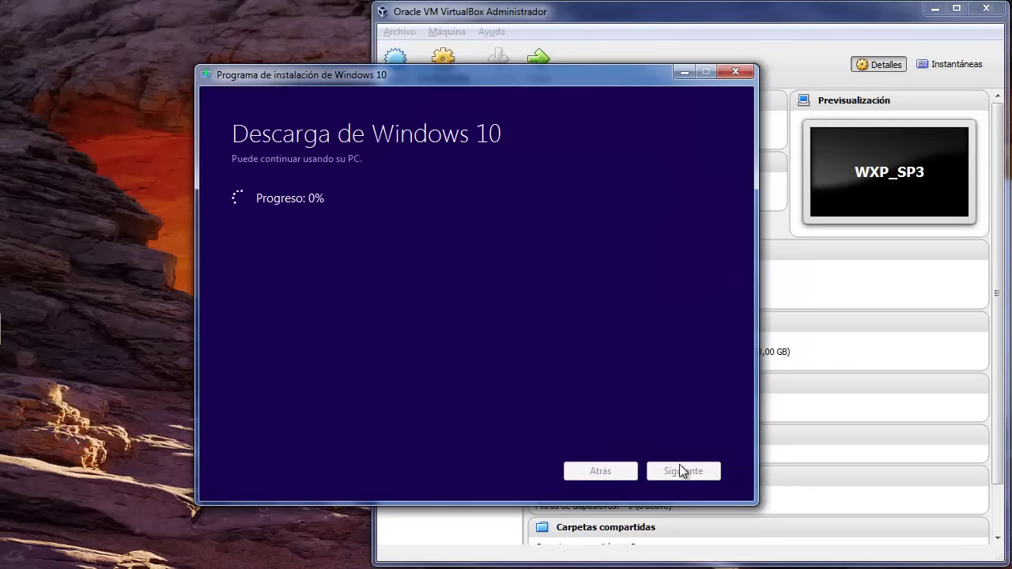
pyautogui.click(737, 72)
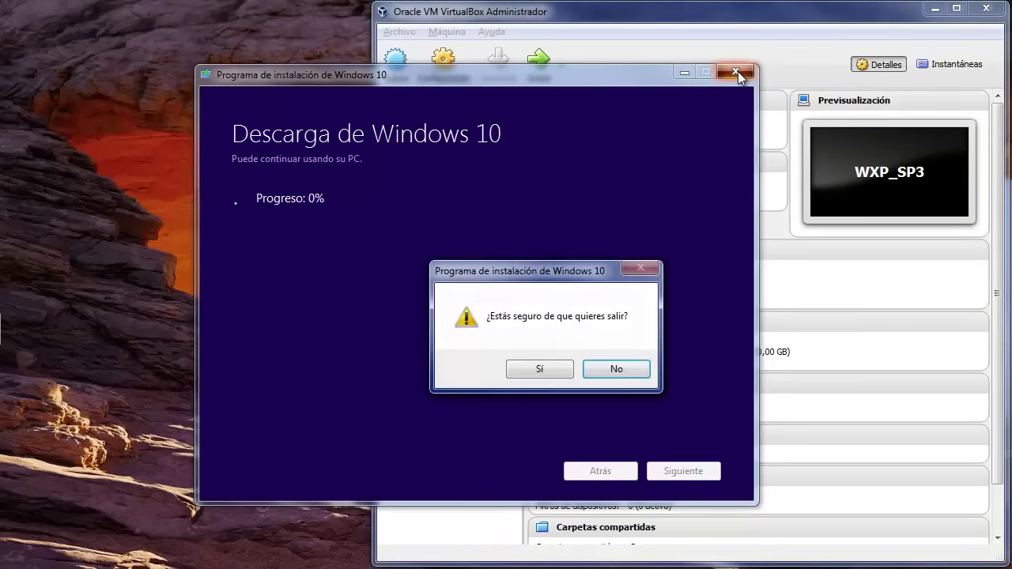
pyautogui.click(552, 370)
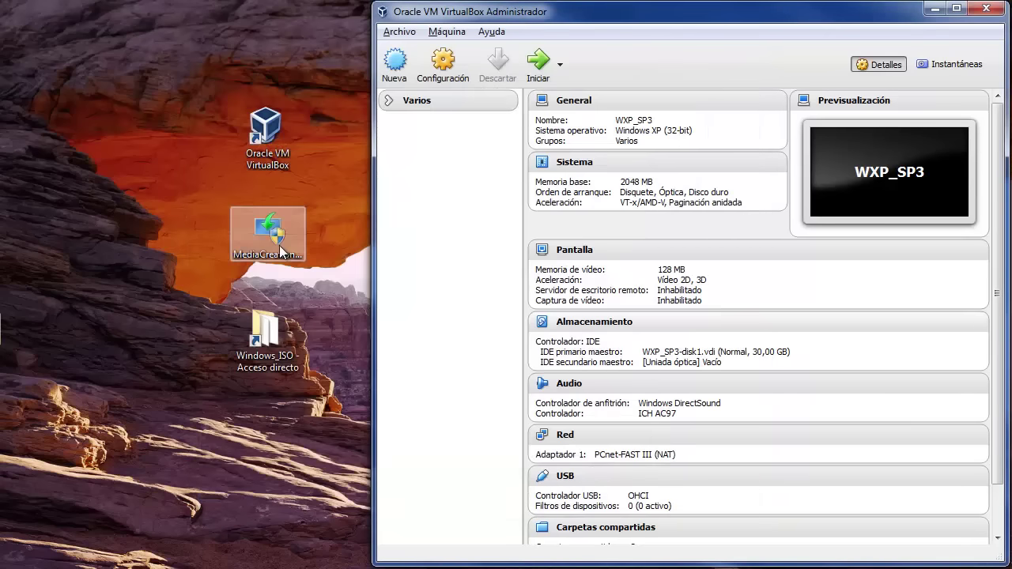
# - Check the existing Windows_10_PRO_x64_ES.iso file in the Windows_ISO folder and close the folder
pyautogui.doubleClick(266, 336)
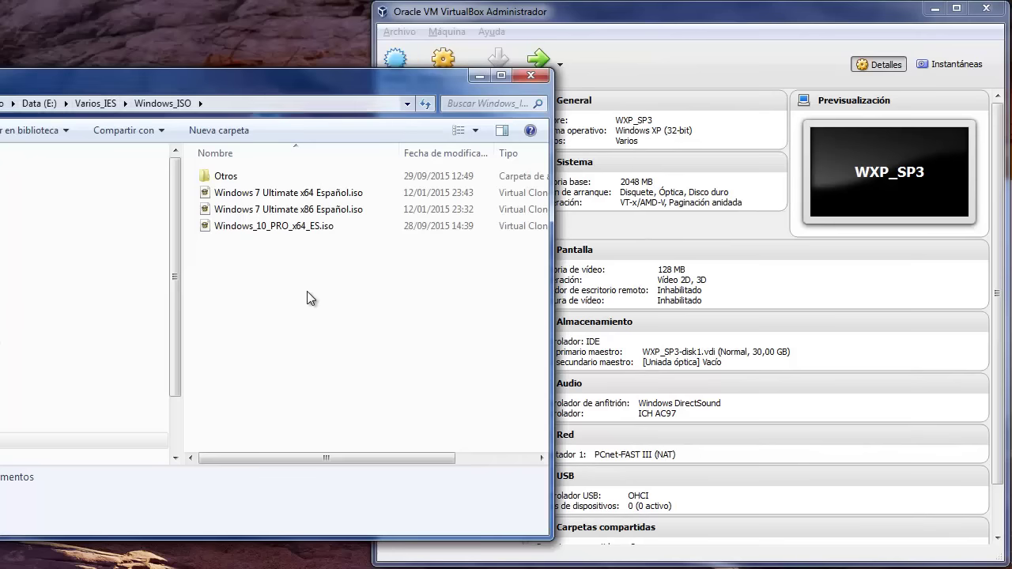
pyautogui.click(256, 229)
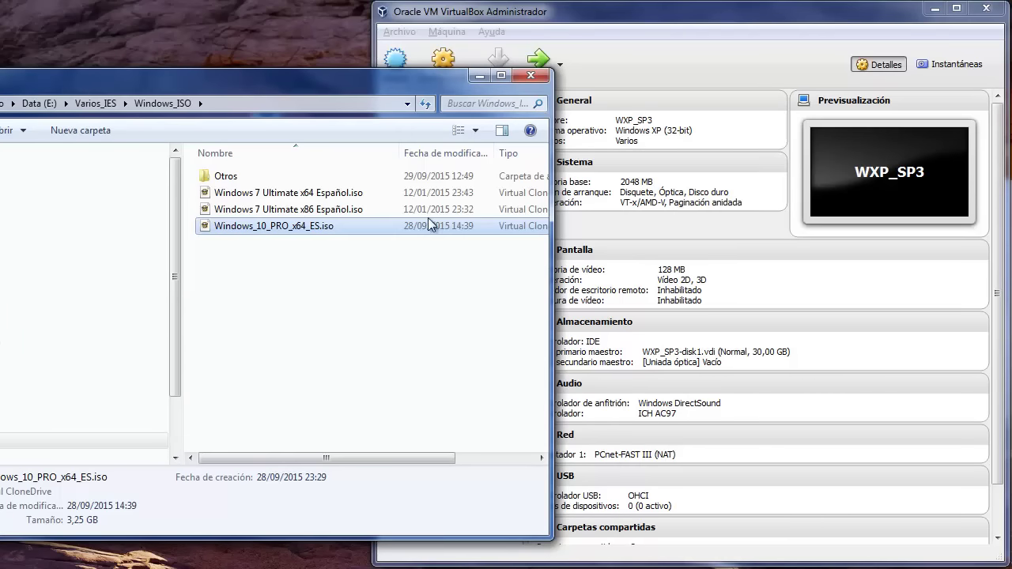
pyautogui.click(526, 76)
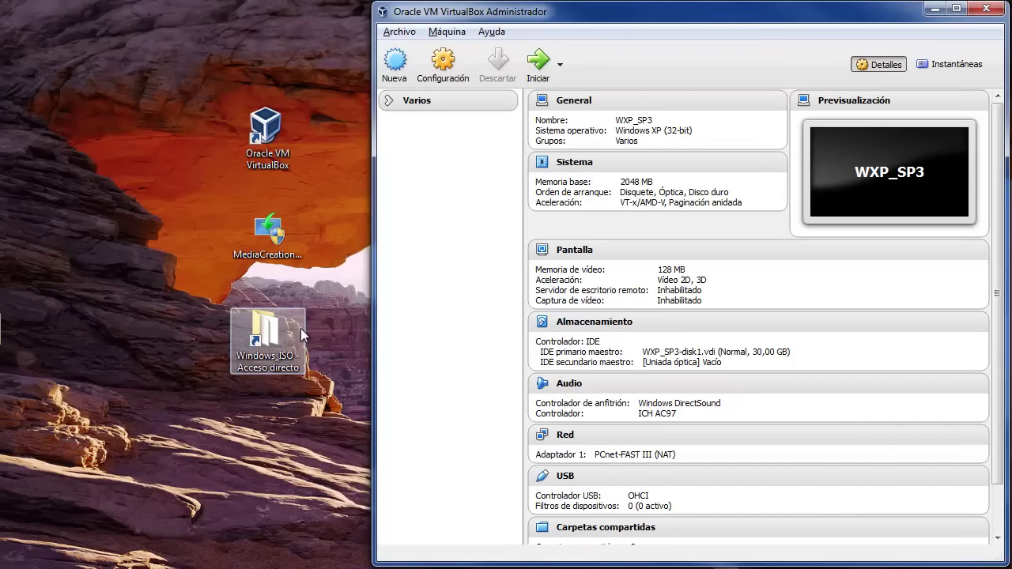
# - Start creating a new virtual machine and name it Win10_x64
pyautogui.click(403, 68)
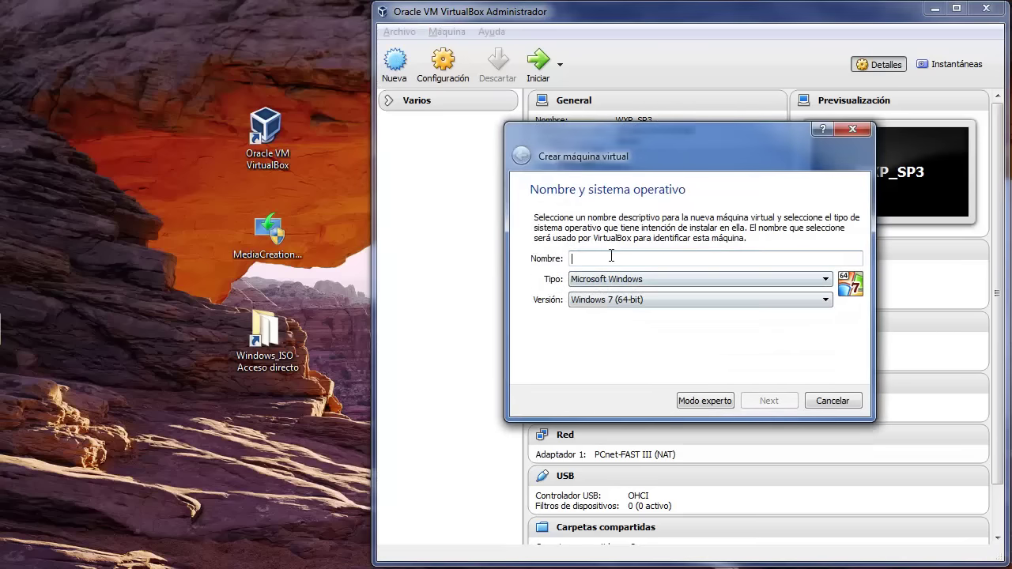
pyautogui.write('W')
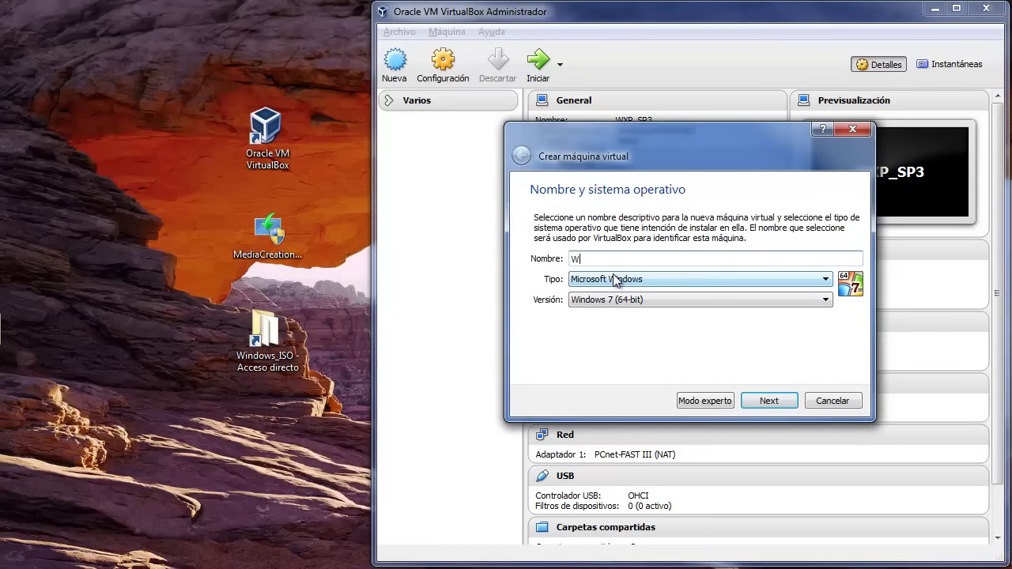
pyautogui.write('in10_x6')
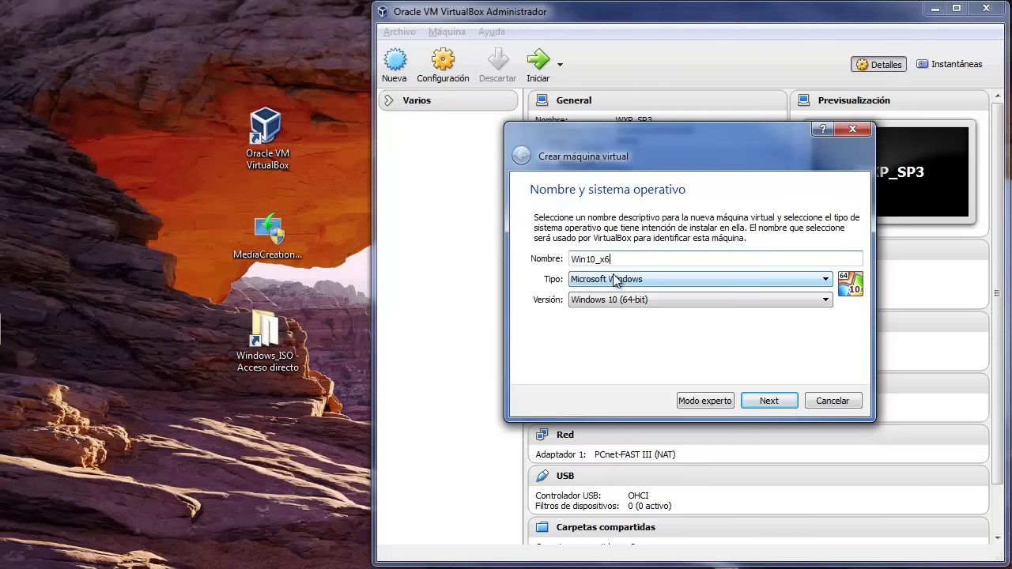
pyautogui.write('4')
# - Examine the Windows versions and operating system types offered for the new virtual machine without changing the selection
pyautogui.click(825, 300)
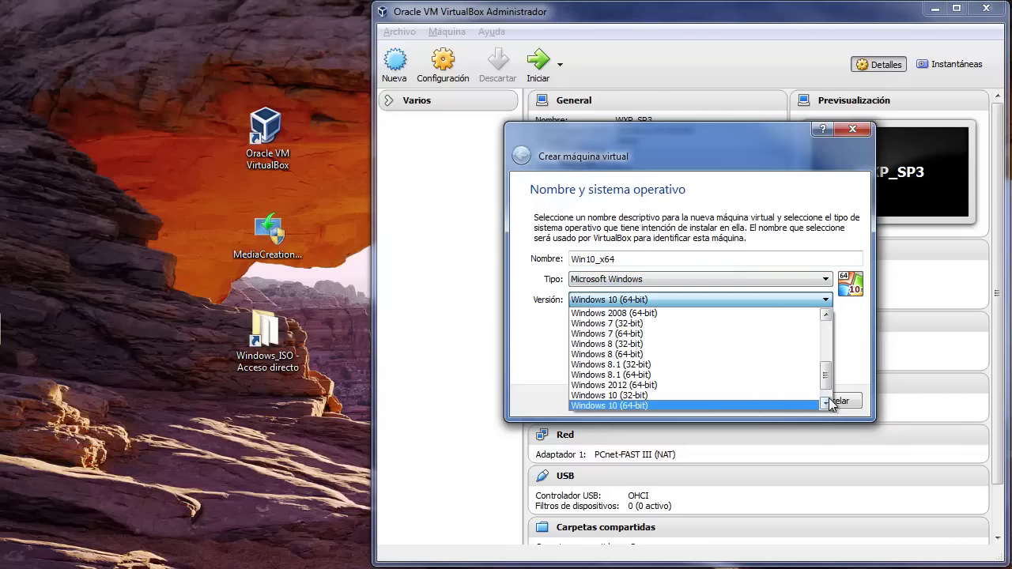
pyautogui.moveTo(826, 381); pyautogui.dragTo(828, 338)
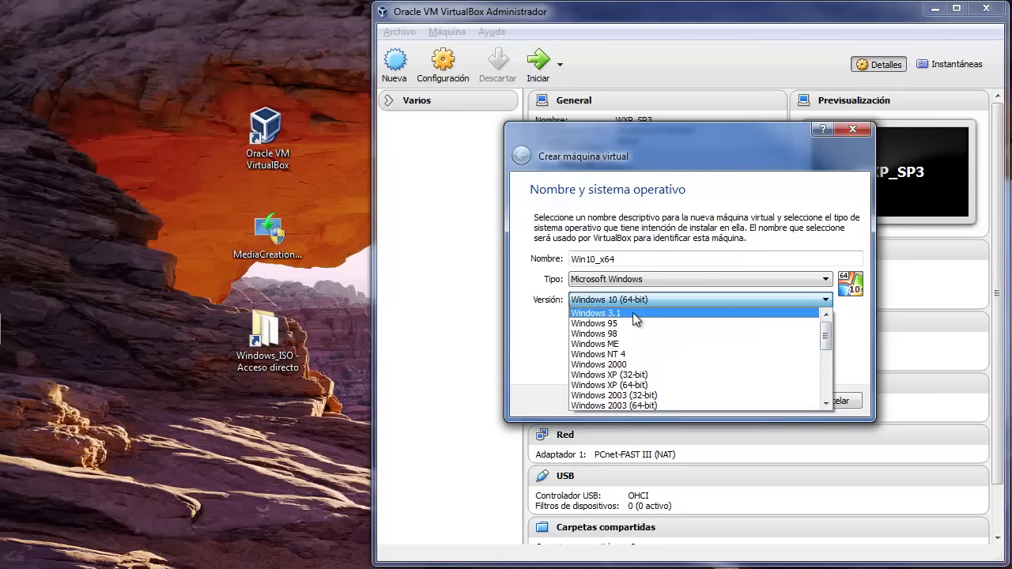
pyautogui.click(825, 405)
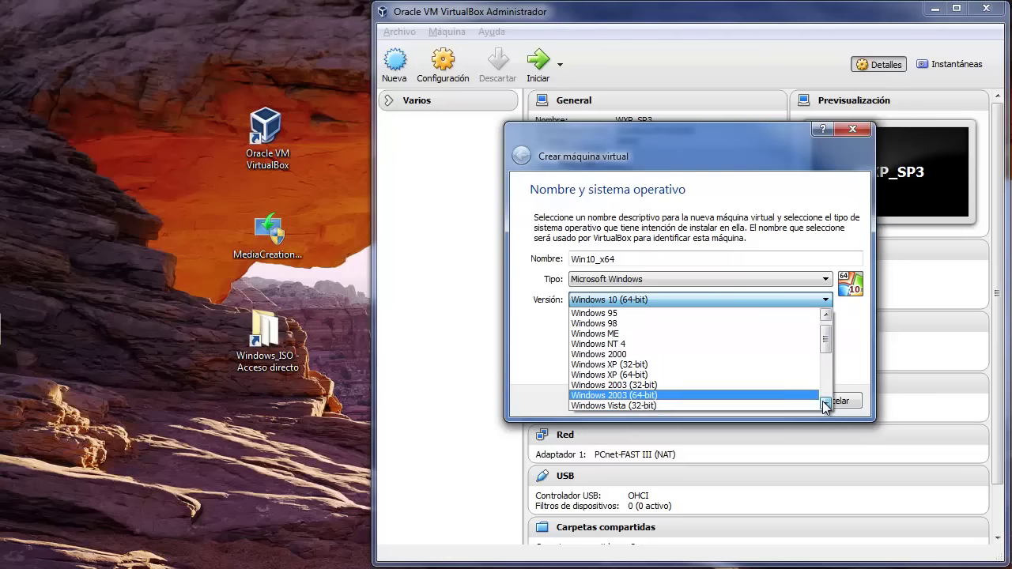
pyautogui.click(825, 406)
pyautogui.click(826, 406)
pyautogui.click(826, 406)
pyautogui.click(826, 405)
pyautogui.click(826, 406)
pyautogui.click(825, 406)
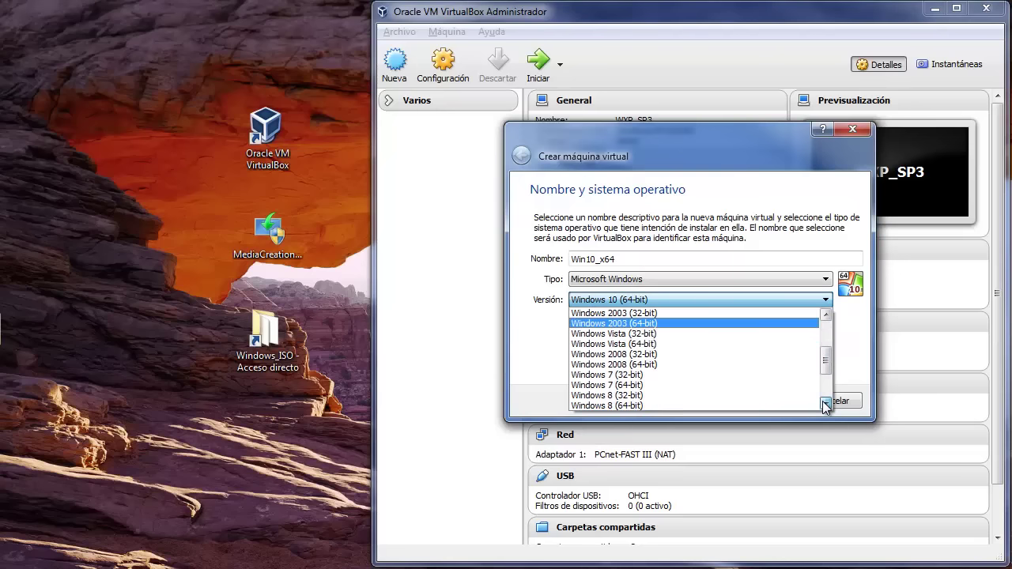
pyautogui.click(826, 406)
pyautogui.click(826, 406)
pyautogui.click(825, 406)
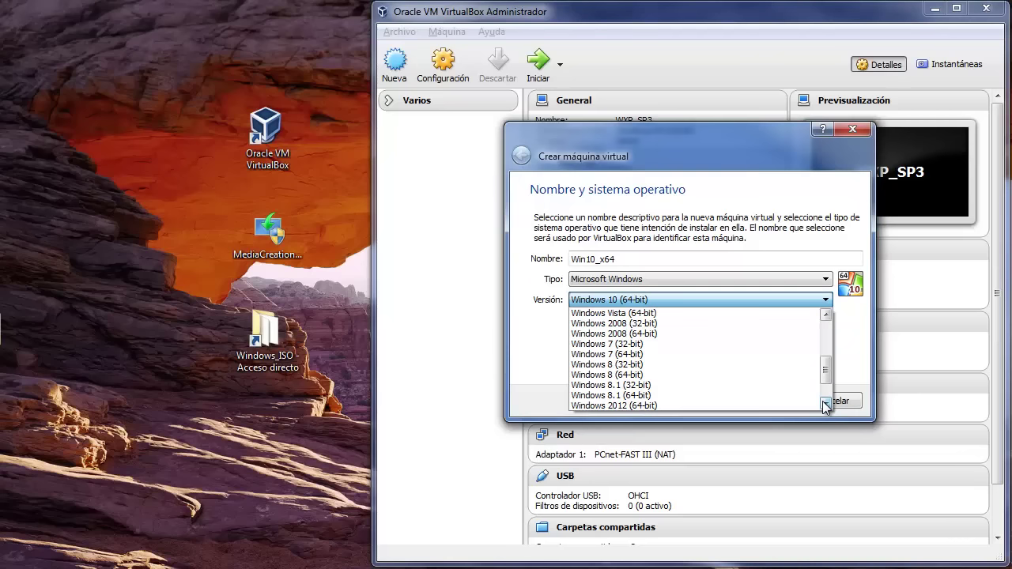
pyautogui.click(825, 406)
pyautogui.click(826, 406)
pyautogui.click(825, 406)
pyautogui.click(826, 405)
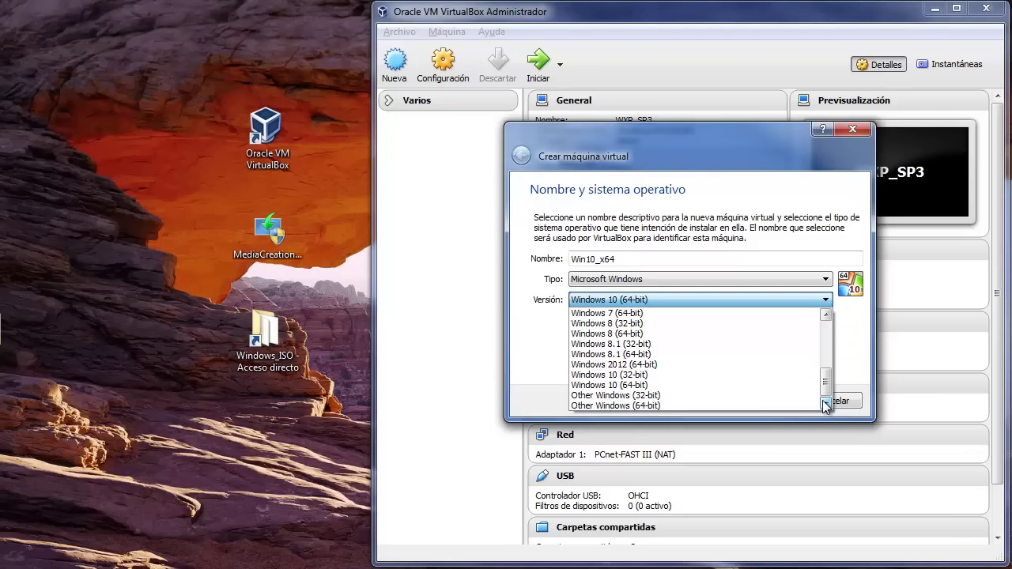
pyautogui.click(827, 315)
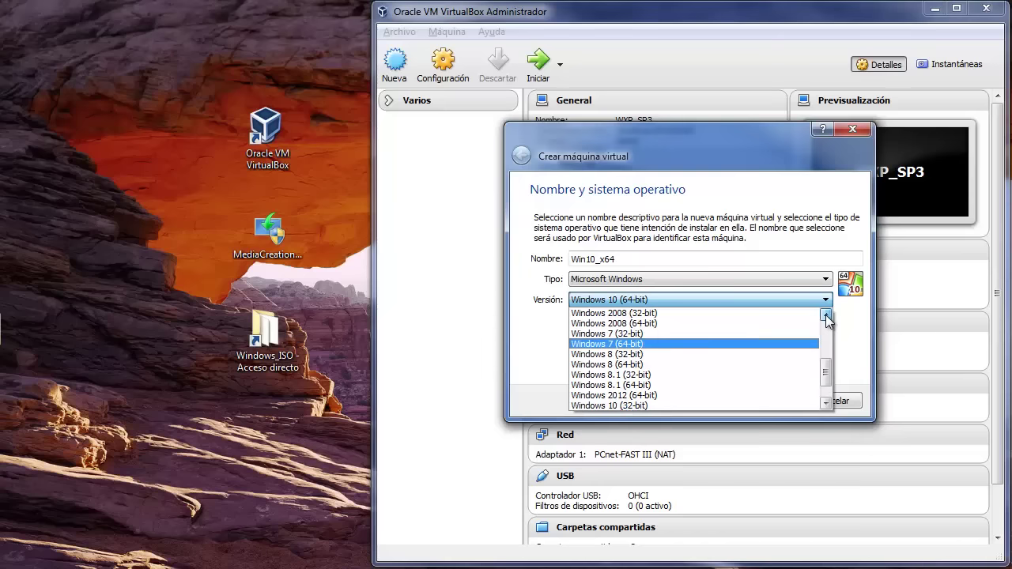
pyautogui.click(827, 280)
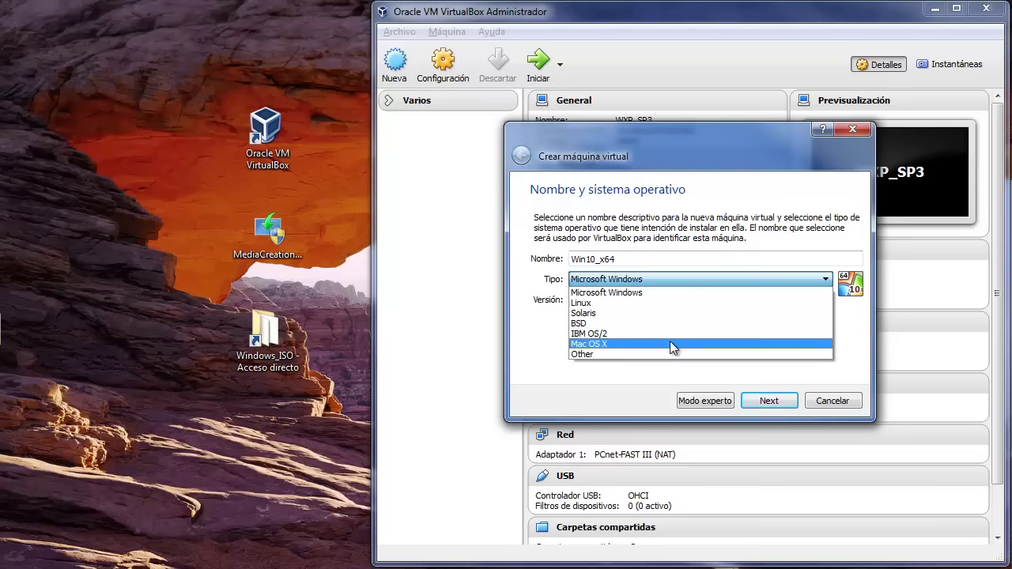
pyautogui.click(688, 255)
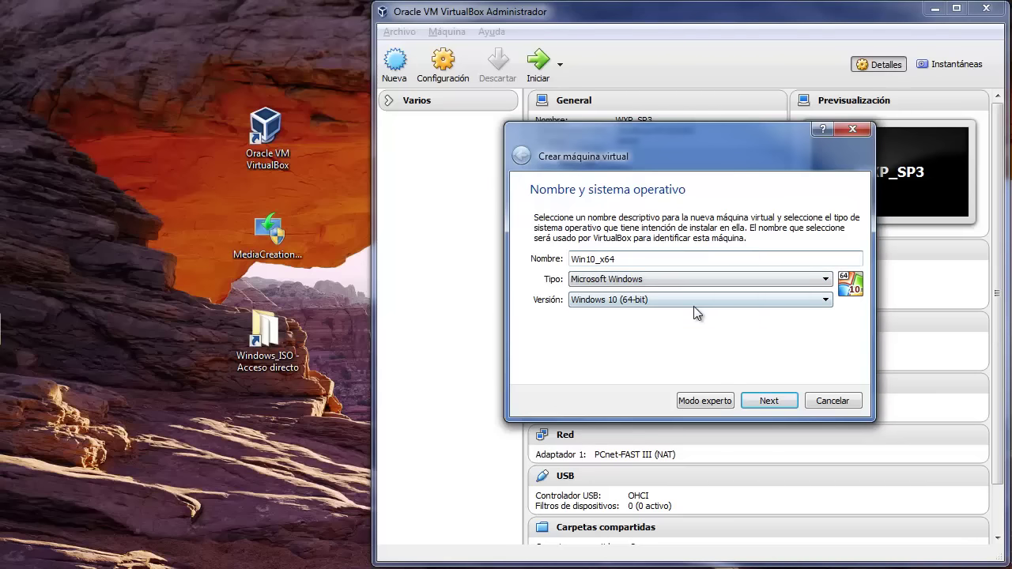
# - Select Windows 10 (64-bit) as the machine's version and assign it 2048 MB of memory
pyautogui.click(825, 300)
pyautogui.scroll(-2, 828, 408)
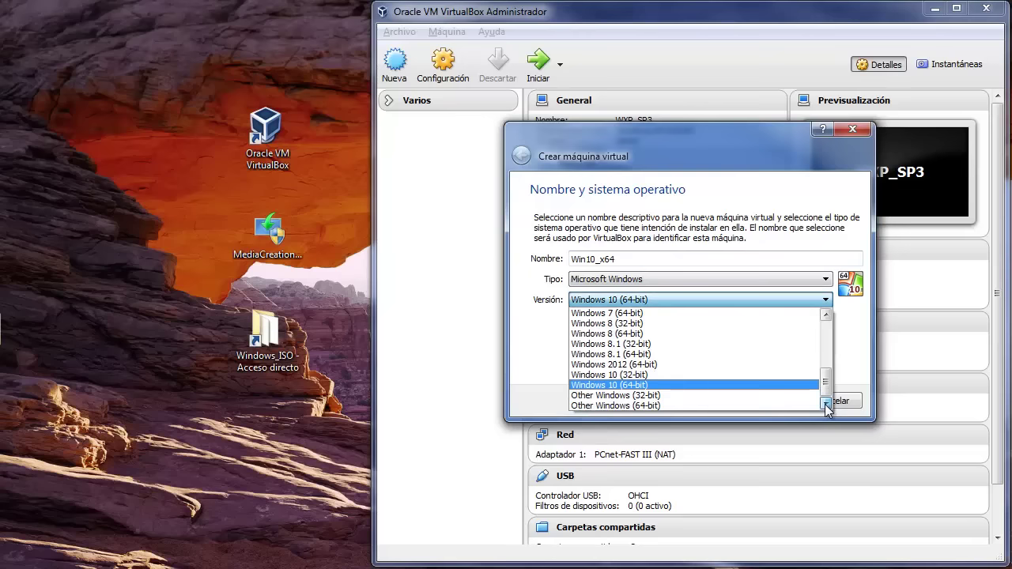
pyautogui.click(629, 390)
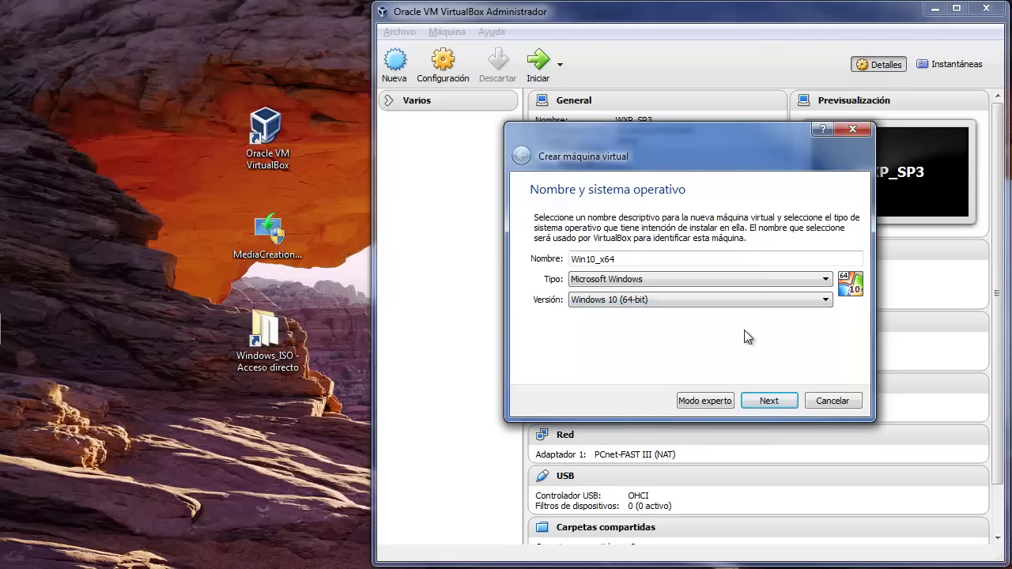
pyautogui.click(771, 399)
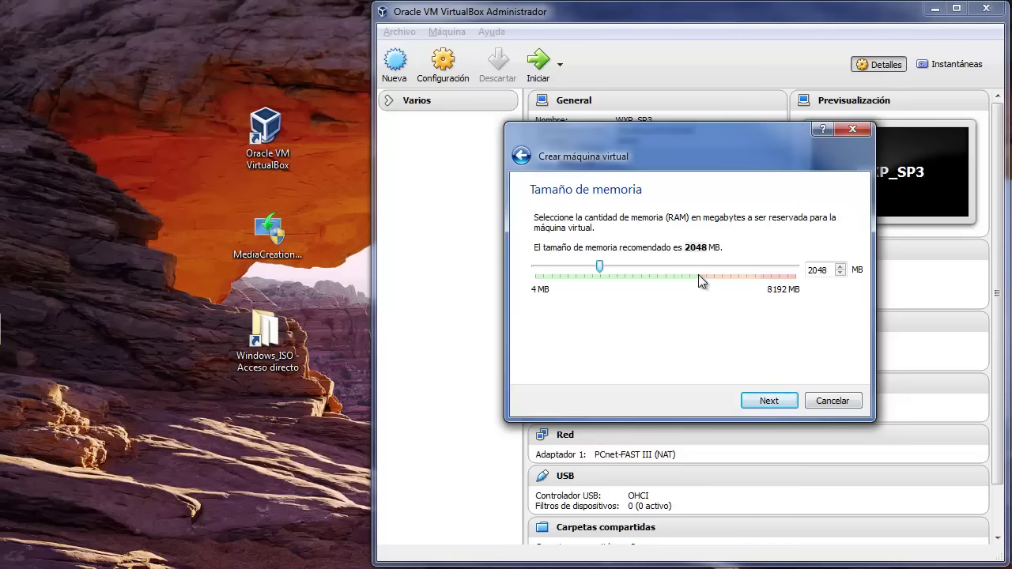
pyautogui.moveTo(631, 267); pyautogui.dragTo(601, 269)
pyautogui.click(769, 401)
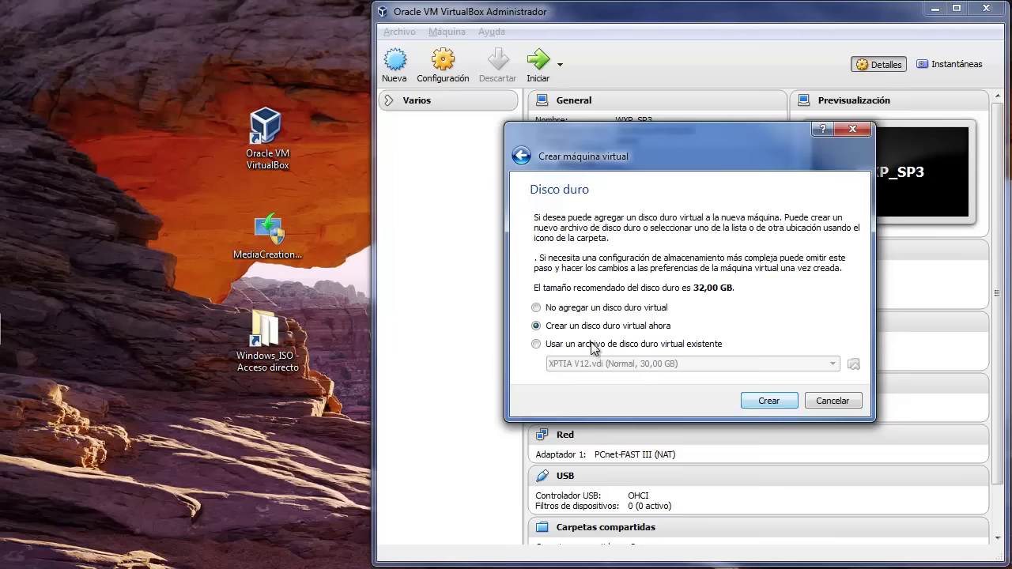
# - Choose to create a new virtual hard disk in VDI format with dynamically allocated storage, and continue to its location and size
pyautogui.click(768, 400)
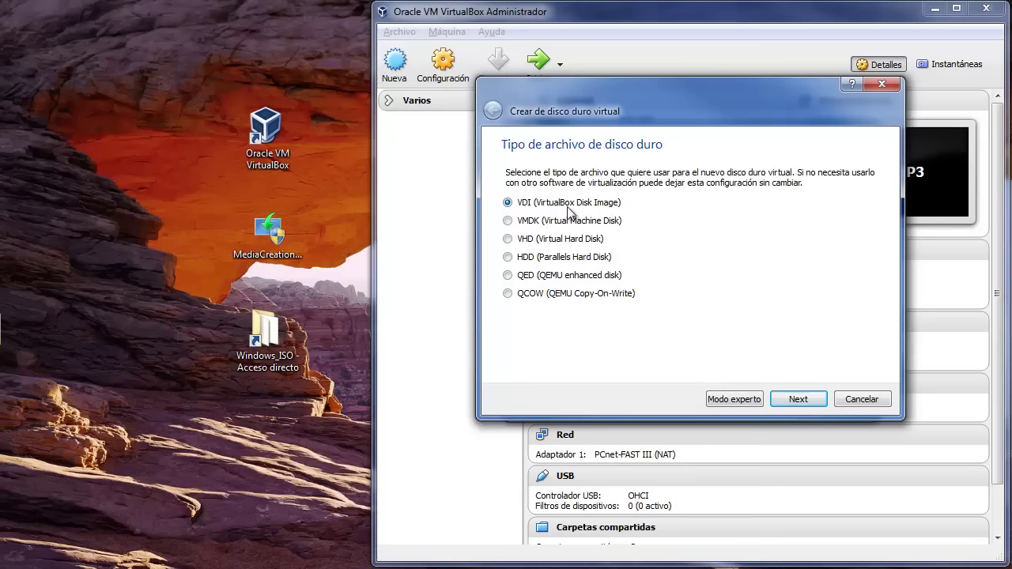
pyautogui.click(815, 405)
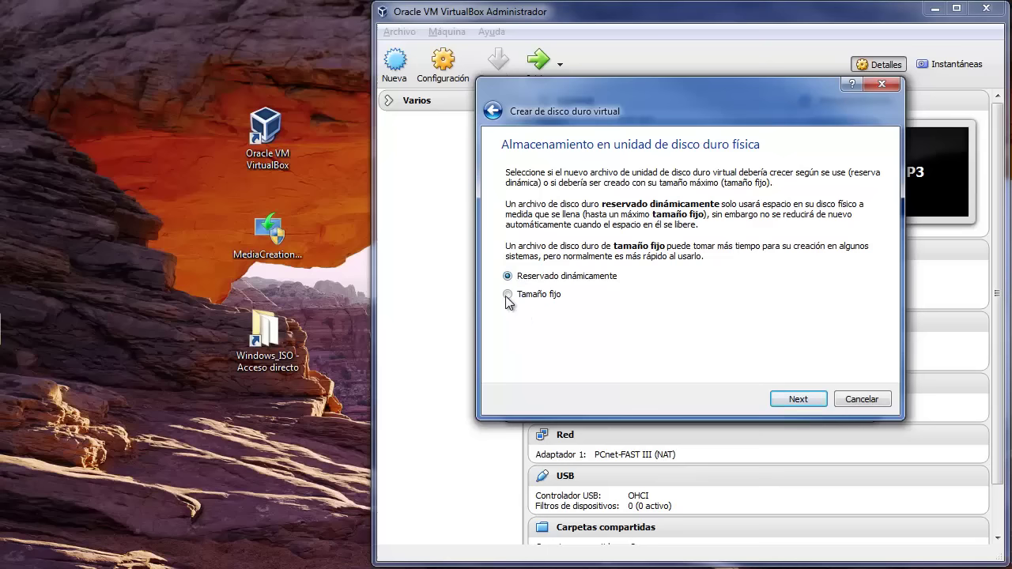
pyautogui.click(508, 295)
pyautogui.click(507, 276)
pyautogui.click(799, 400)
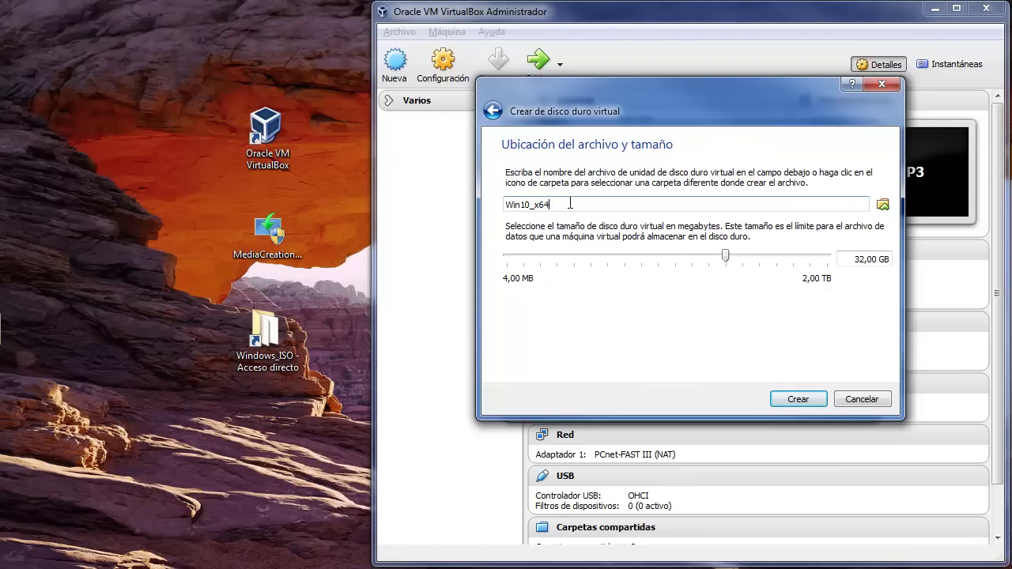
# - Save the disk as Win10_x64.vdi in the Varios\Win10_x64 folder and create it with a size of 32 GB
pyautogui.click(883, 204)
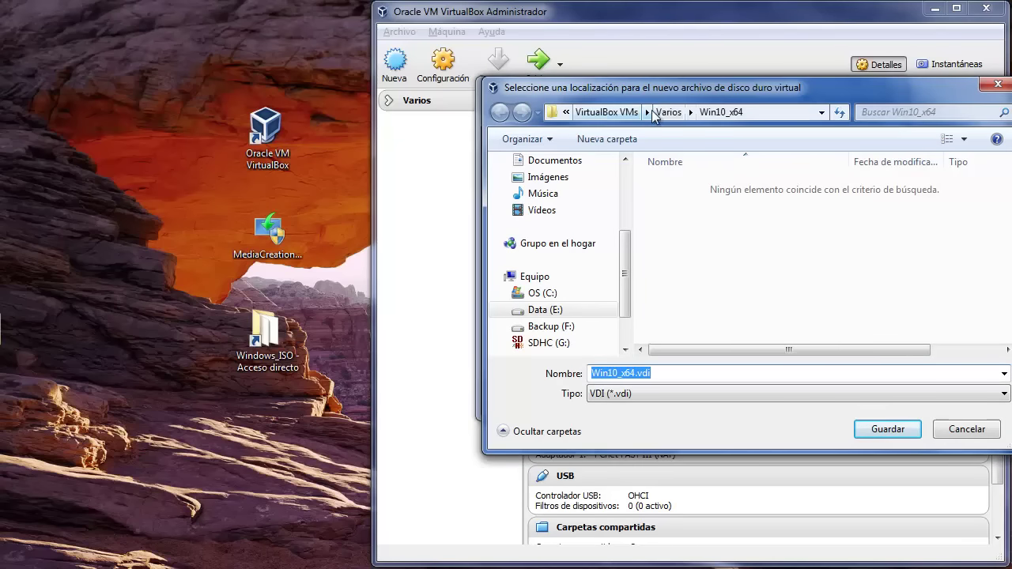
pyautogui.click(891, 430)
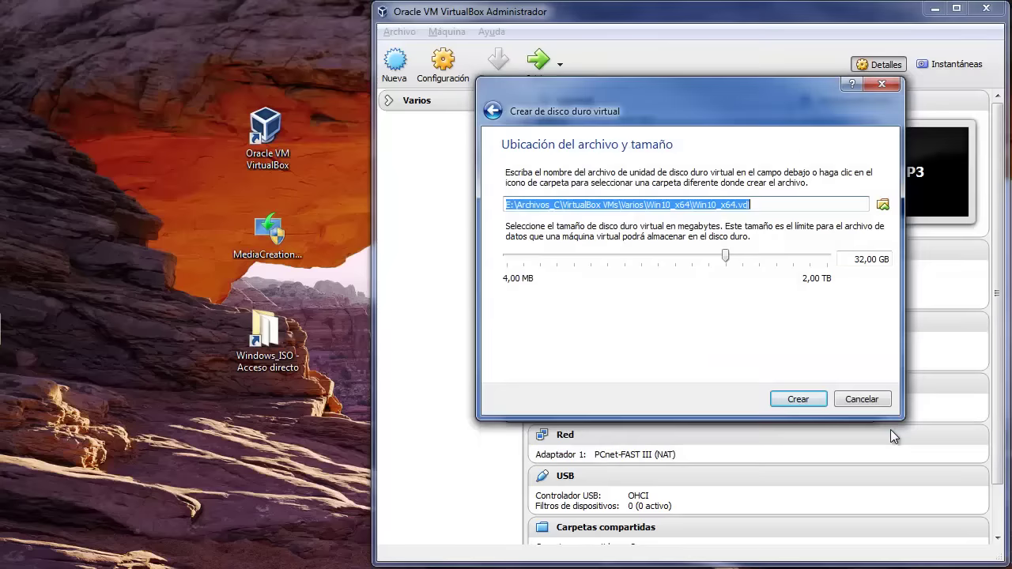
pyautogui.click(794, 207)
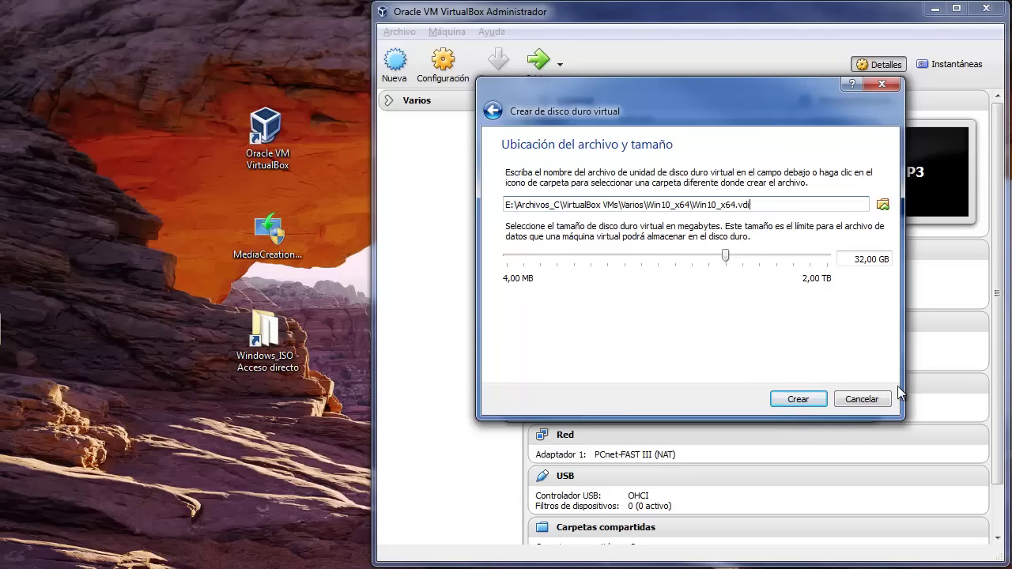
pyautogui.moveTo(857, 259)
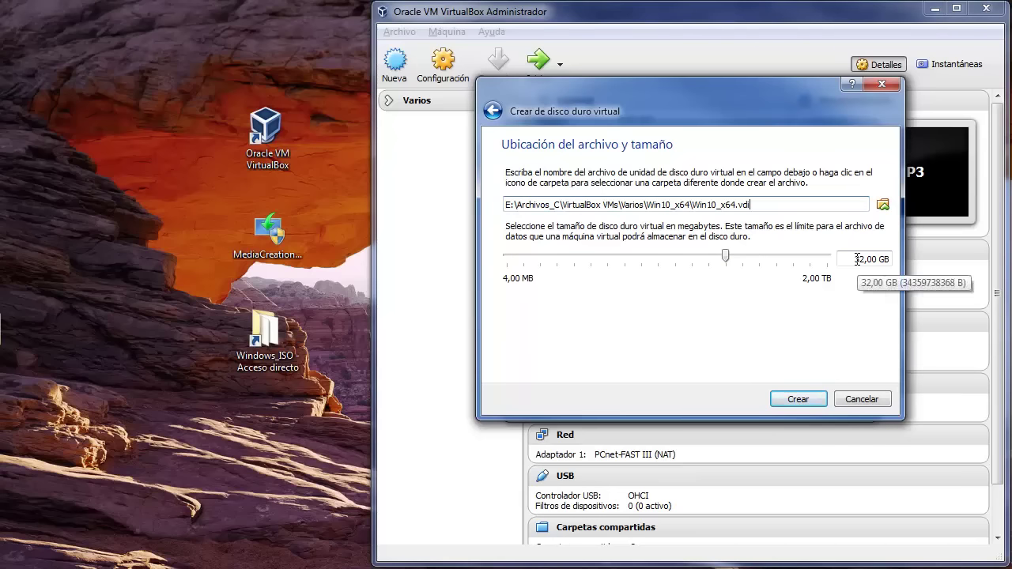
pyautogui.click(809, 399)
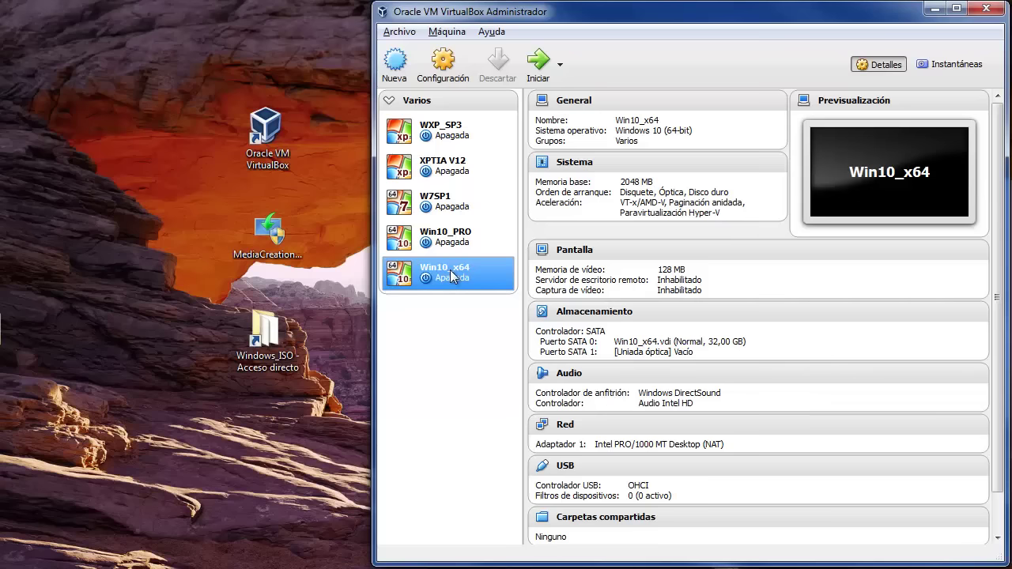
# - Move the Win10_x64 machine out of the Varios group and collapse that group
pyautogui.moveTo(453, 276); pyautogui.dragTo(432, 362)
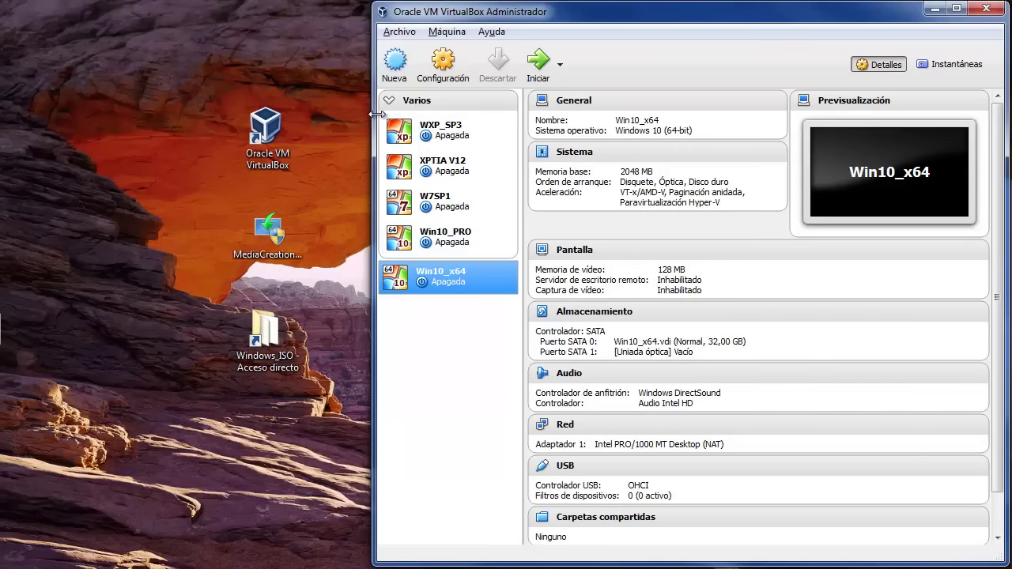
pyautogui.click(389, 100)
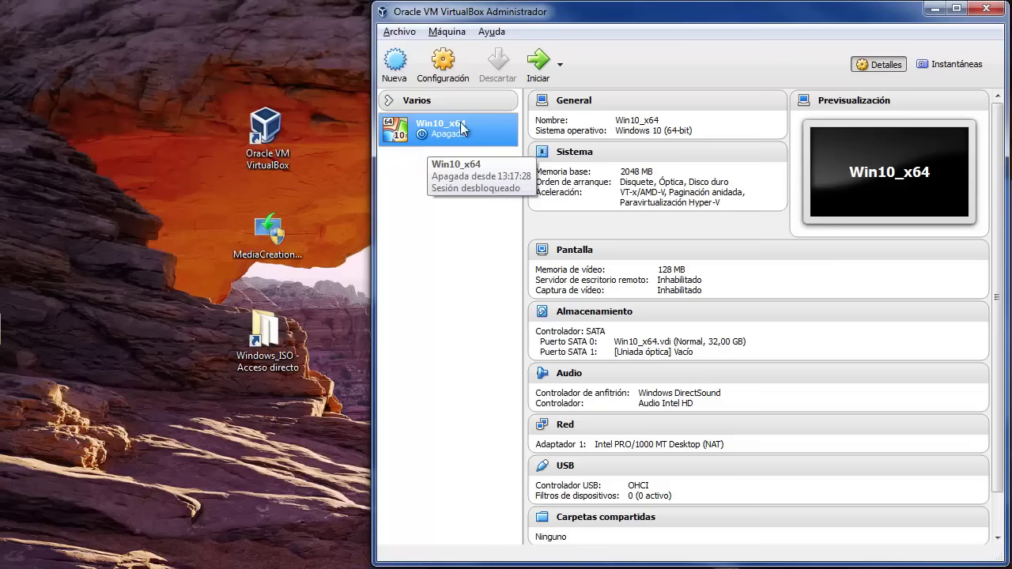
# - Review the general, system and display settings of Win10_x64, leaving 2D video acceleration disabled
pyautogui.click(443, 64)
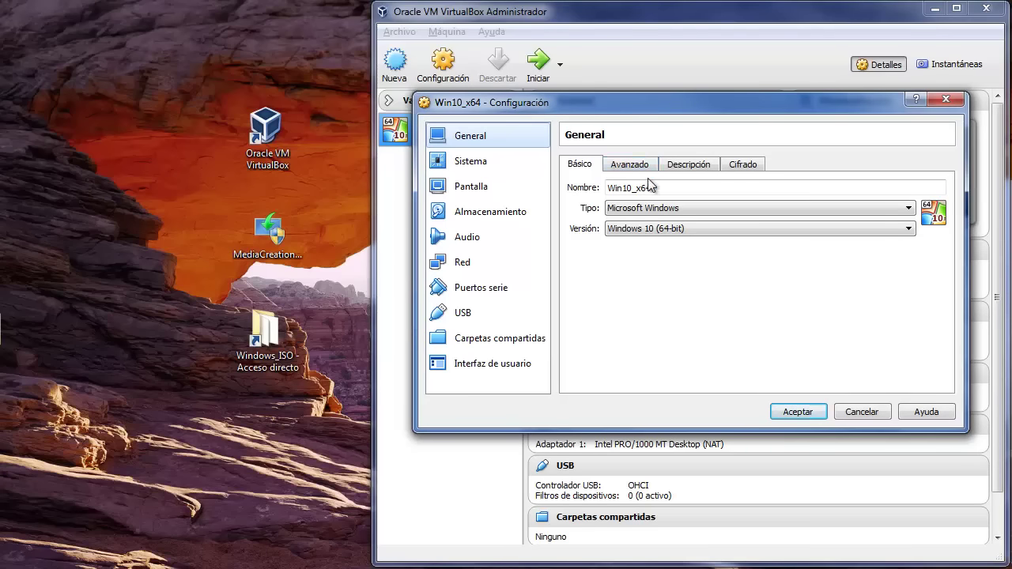
pyautogui.click(462, 161)
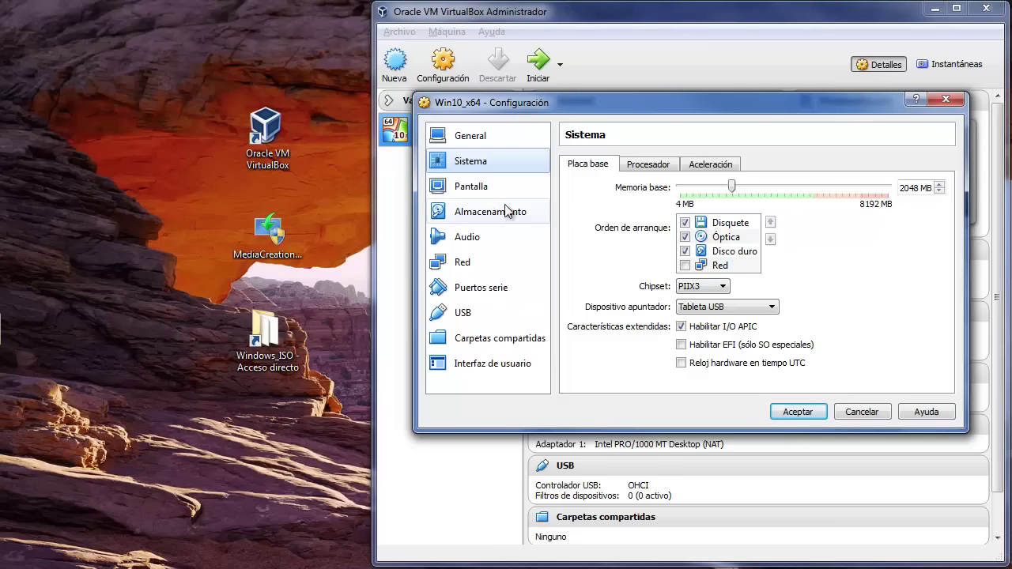
pyautogui.click(462, 192)
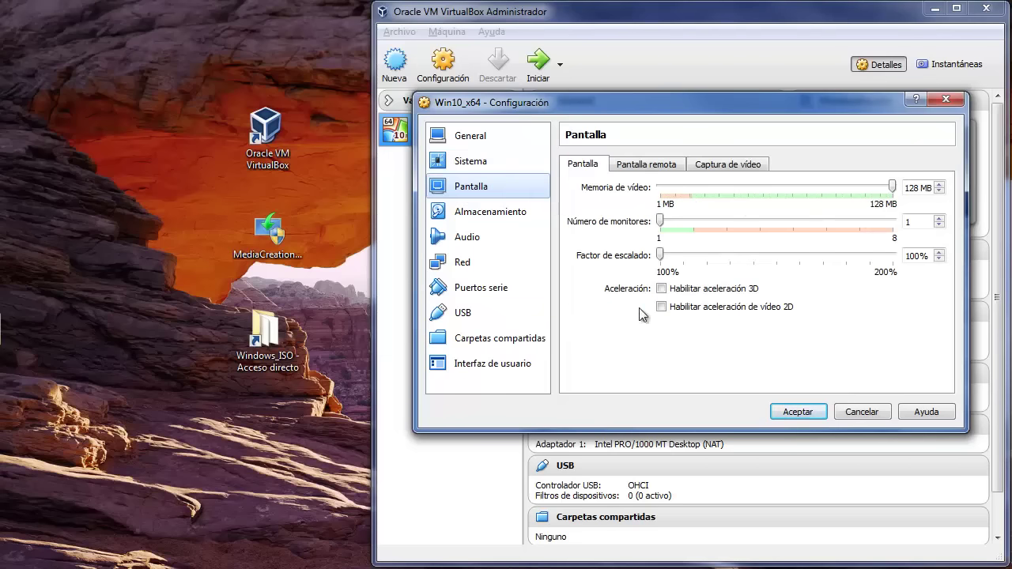
pyautogui.click(661, 306)
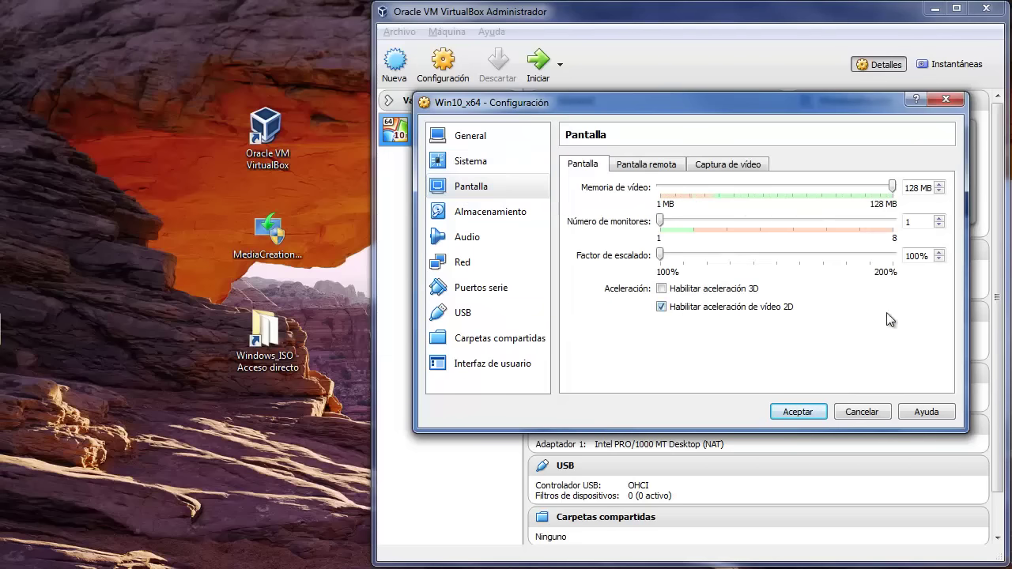
pyautogui.click(688, 305)
pyautogui.click(801, 413)
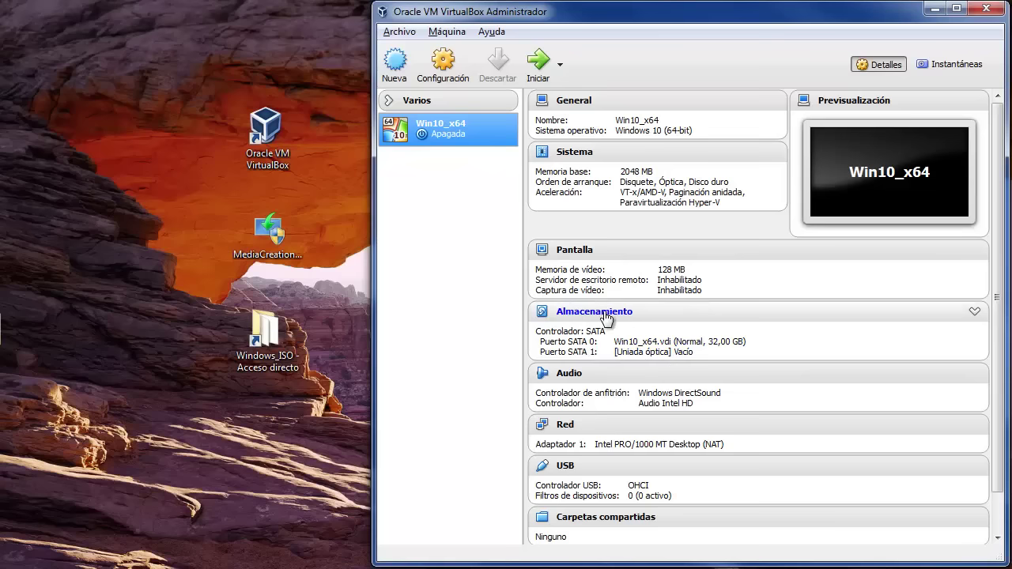
# - Load Windows_10_PRO_x64_ES.iso from the Windows_ISO folder into the machine's virtual optical drive
pyautogui.click(655, 353)
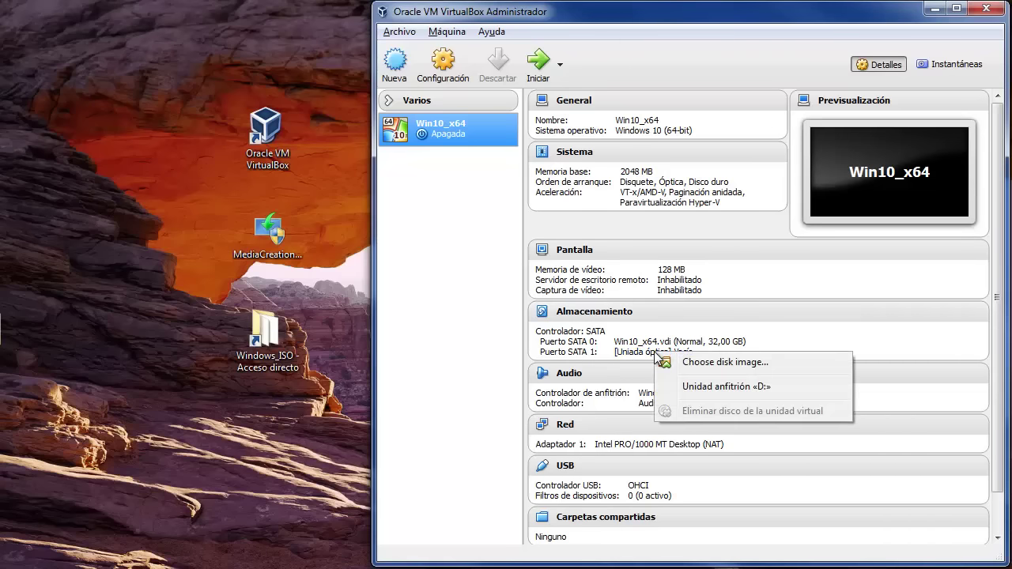
pyautogui.click(706, 362)
pyautogui.moveTo(906, 156); pyautogui.dragTo(896, 307)
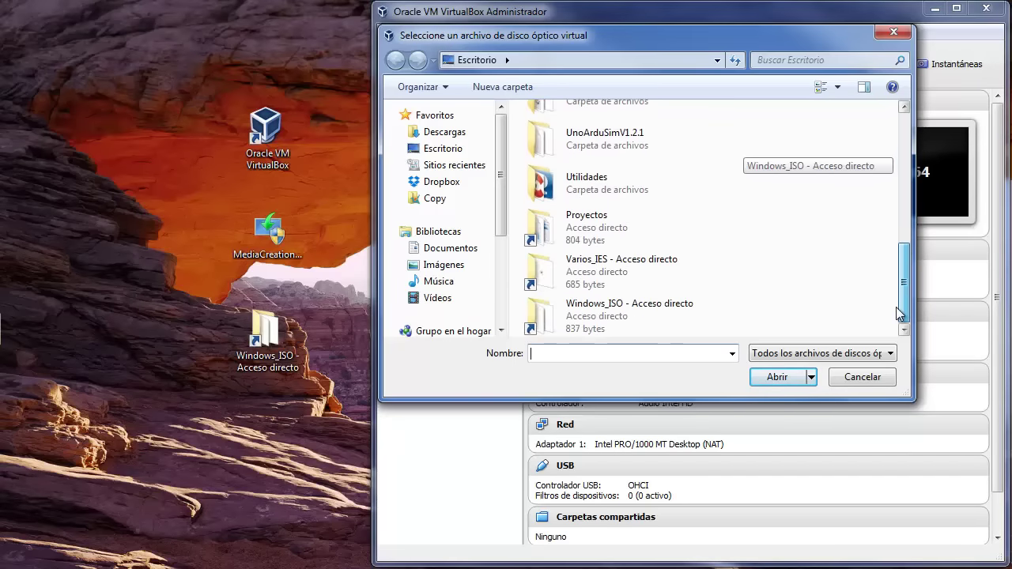
pyautogui.doubleClick(578, 324)
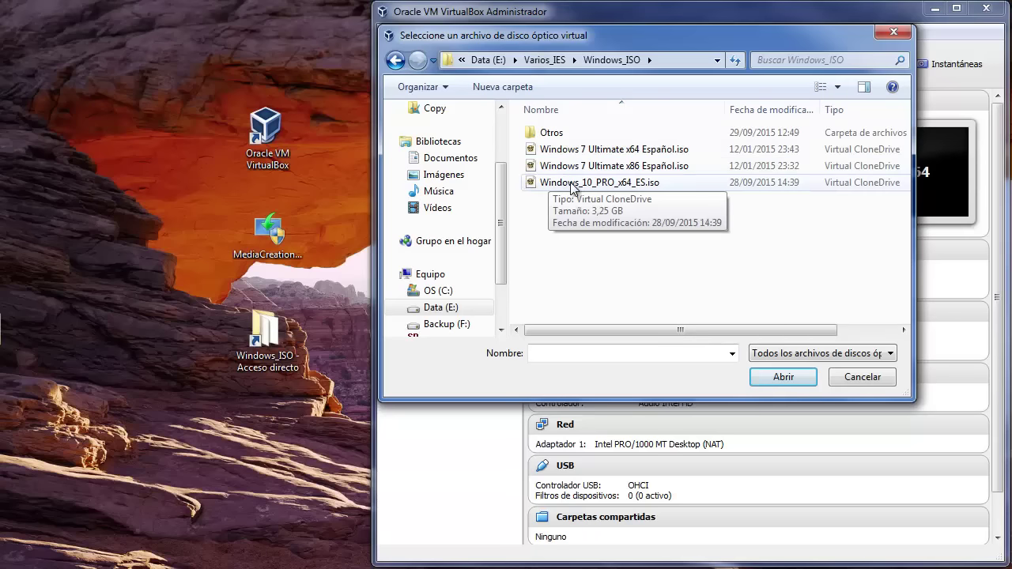
pyautogui.click(603, 183)
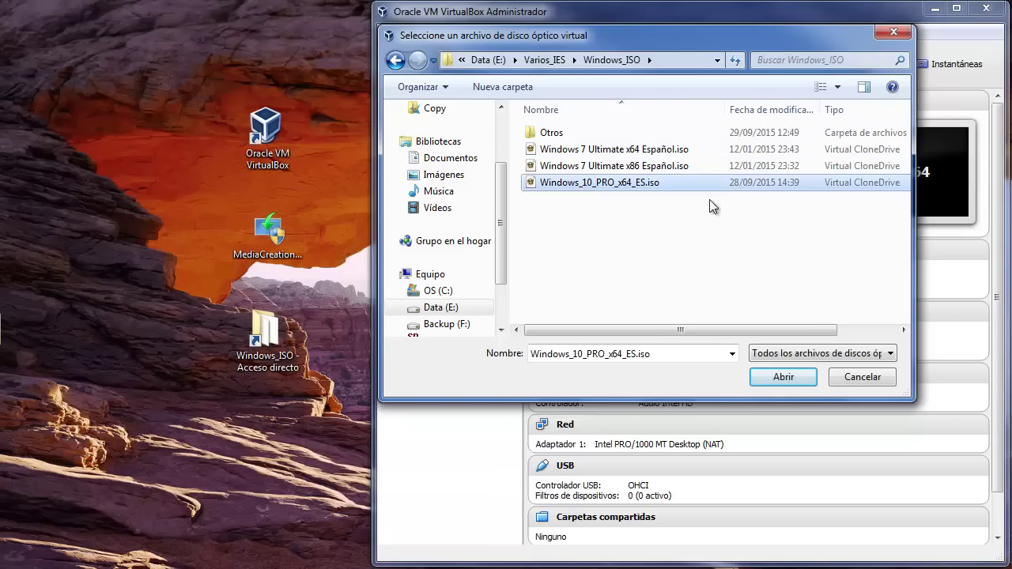
pyautogui.click(781, 376)
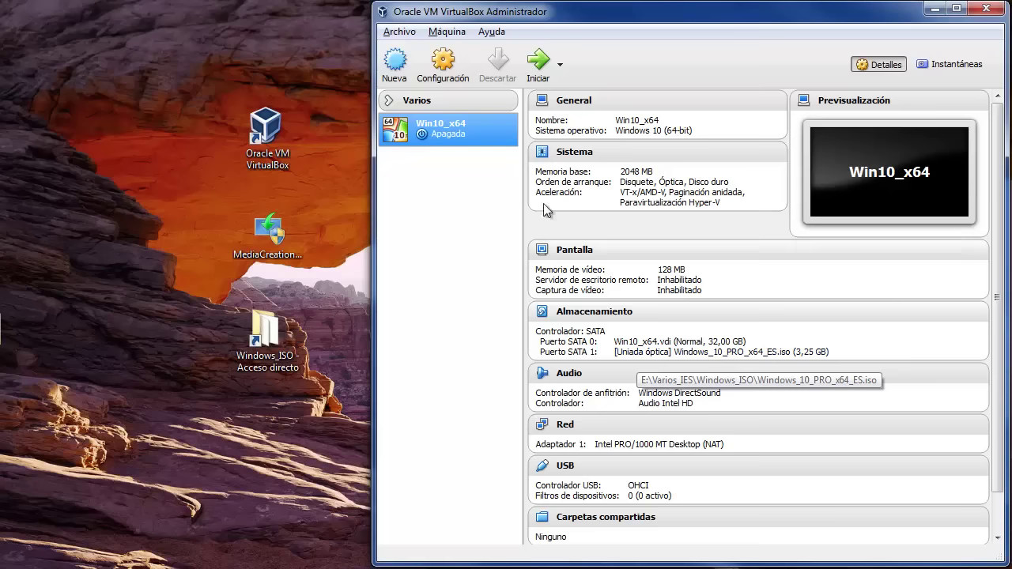
# - Start the Win10_x64 machine and begin the Windows installation with the Spanish language, format and keyboard settings
pyautogui.click(542, 76)
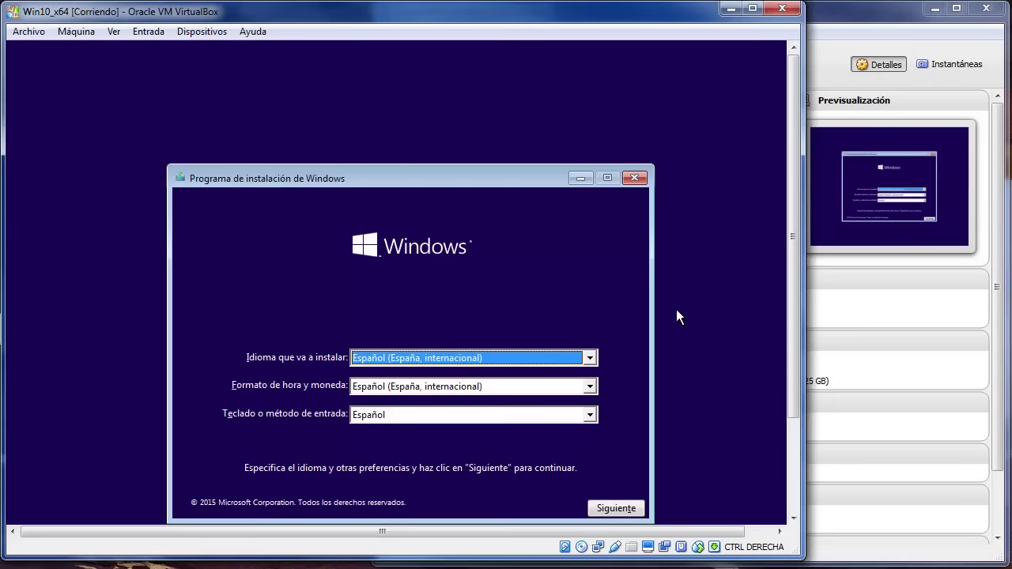
pyautogui.moveTo(795, 288); pyautogui.dragTo(795, 373)
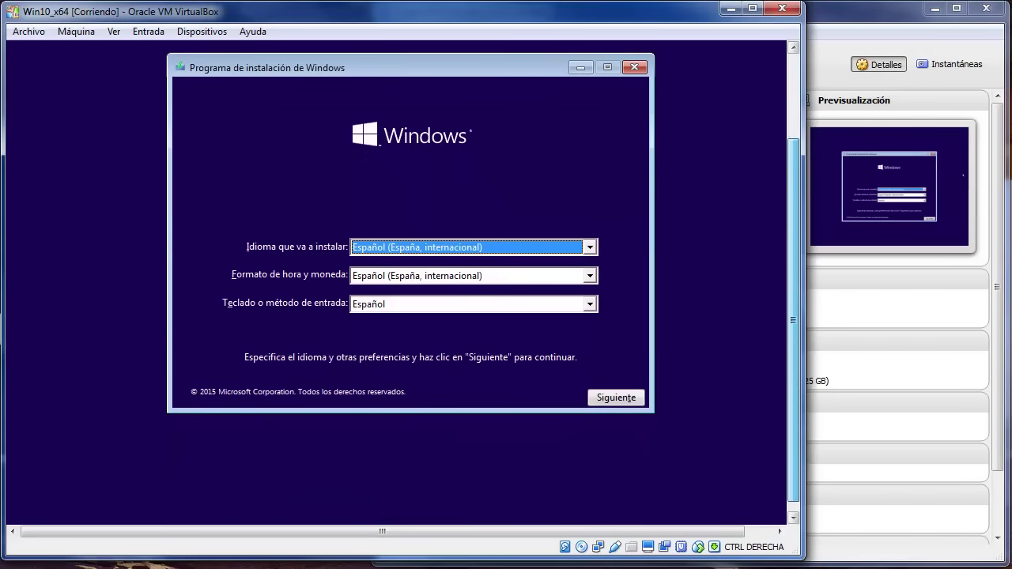
pyautogui.click(615, 395)
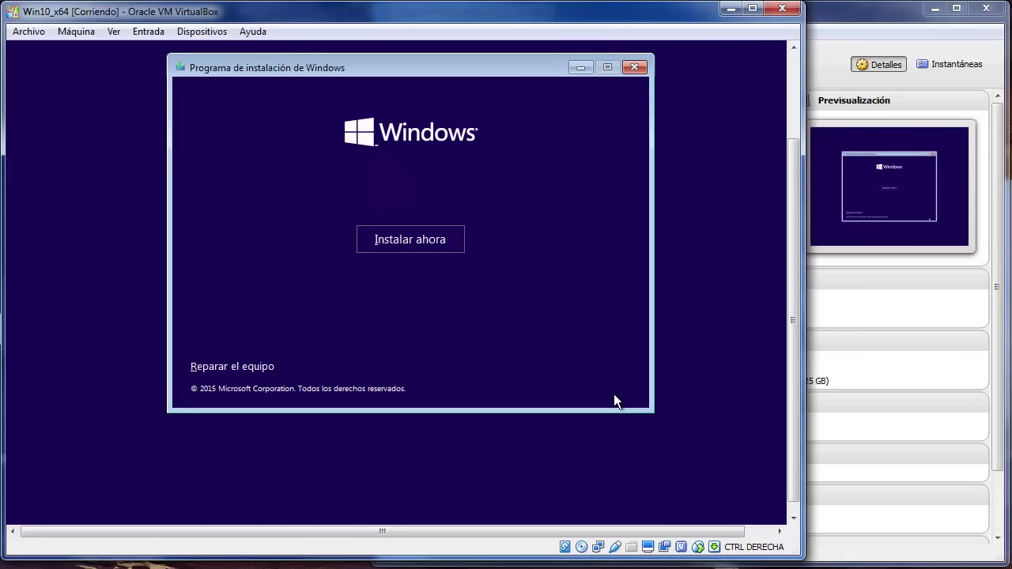
pyautogui.click(404, 242)
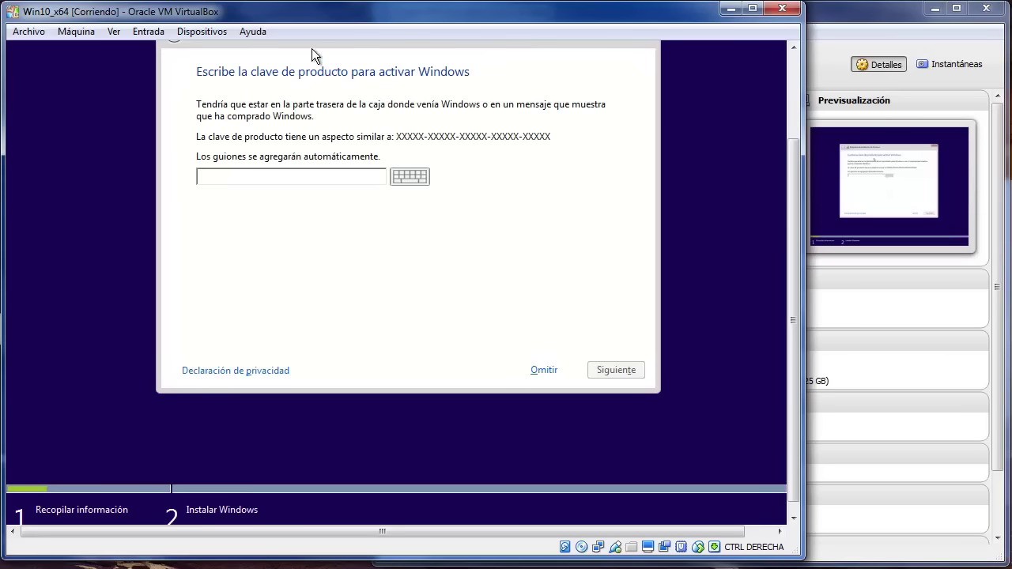
# - Skip the product key entry in Windows Setup and accept the licence terms
pyautogui.scroll(2, 796, 281)
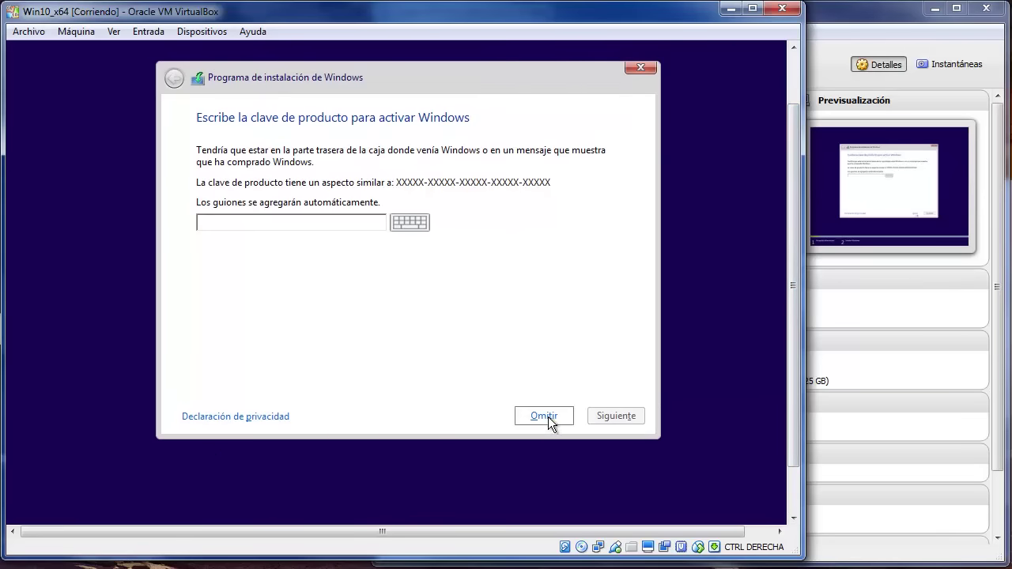
pyautogui.click(548, 417)
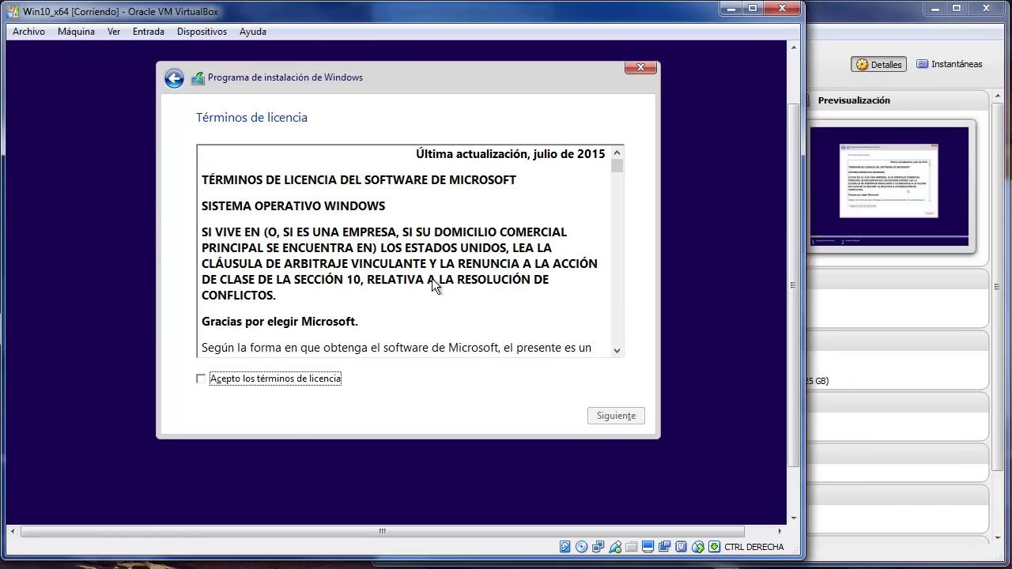
pyautogui.click(201, 379)
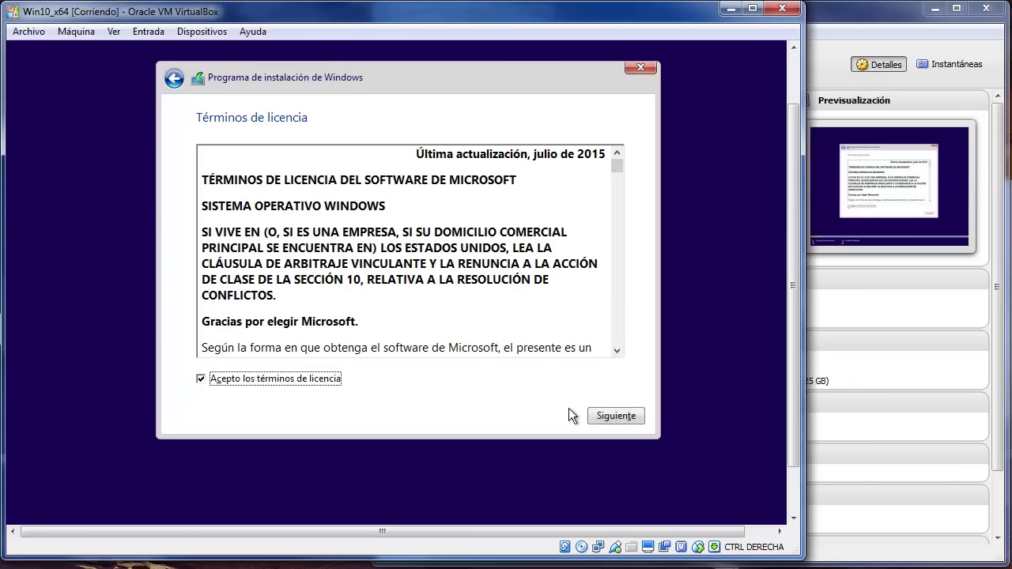
pyautogui.click(618, 417)
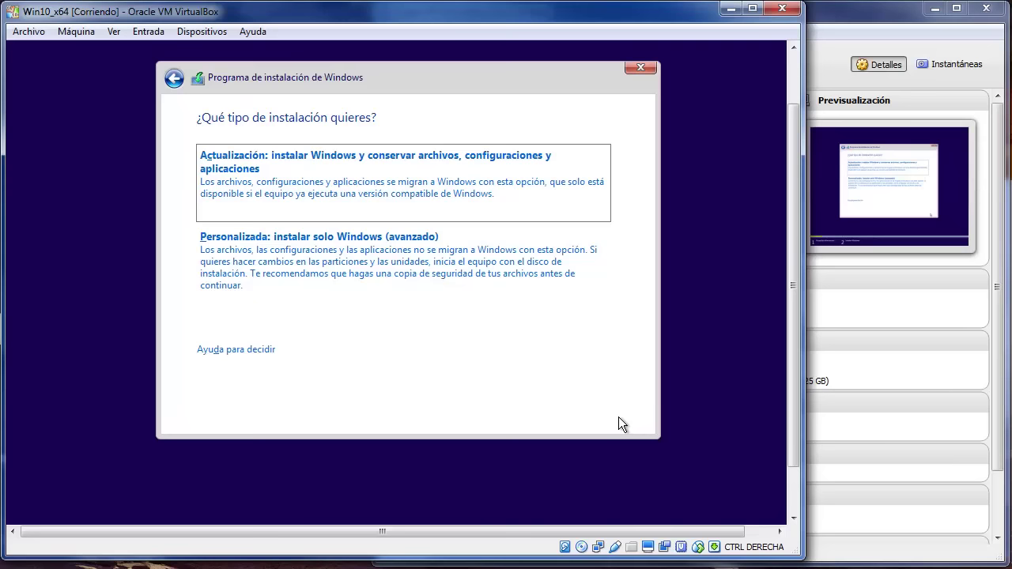
# - Choose the custom, Windows-only installation and install it on the unallocated space of drive 0
pyautogui.click(387, 245)
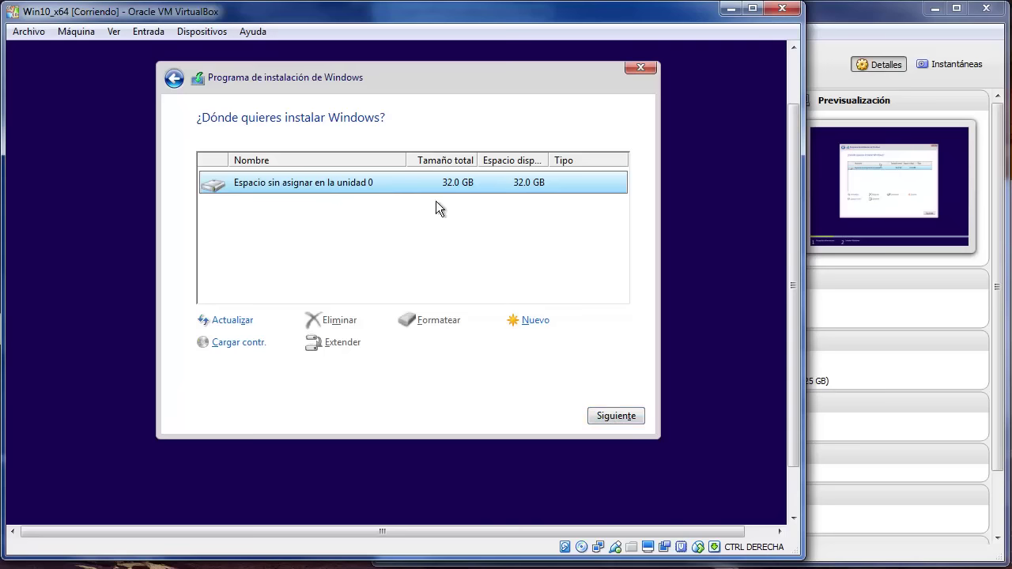
pyautogui.click(619, 415)
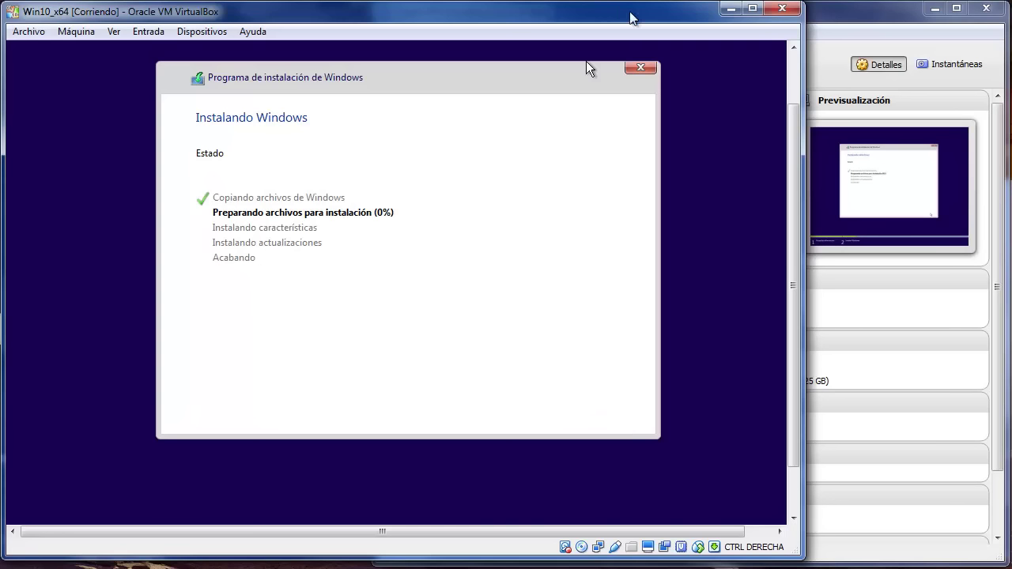
# - Minimise the virtual machine, switch to the web browser and look over the VirtualBox and Windows 10 download pages
pyautogui.click(729, 9)
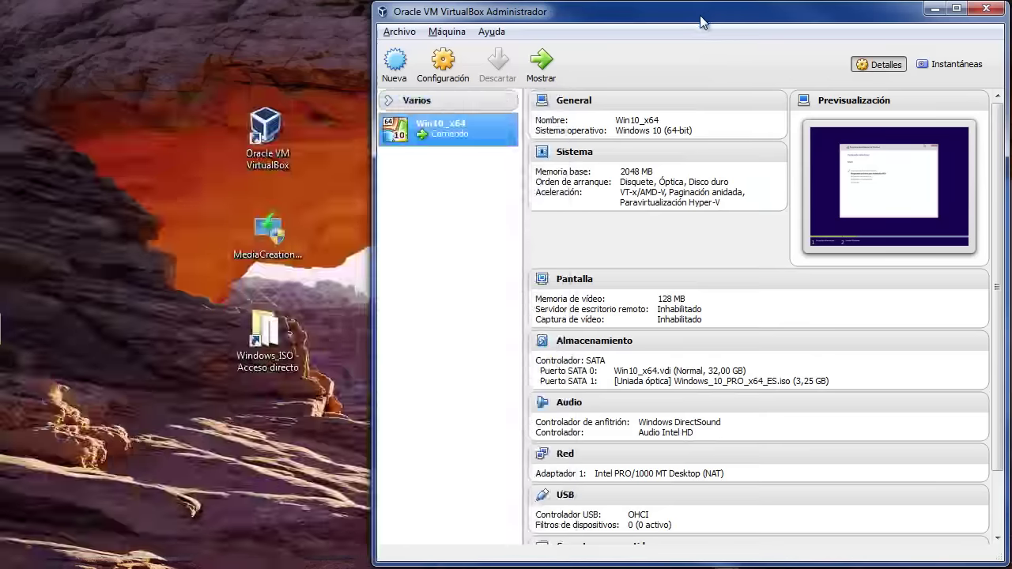
pyautogui.hotkey('alt', 'Tab')
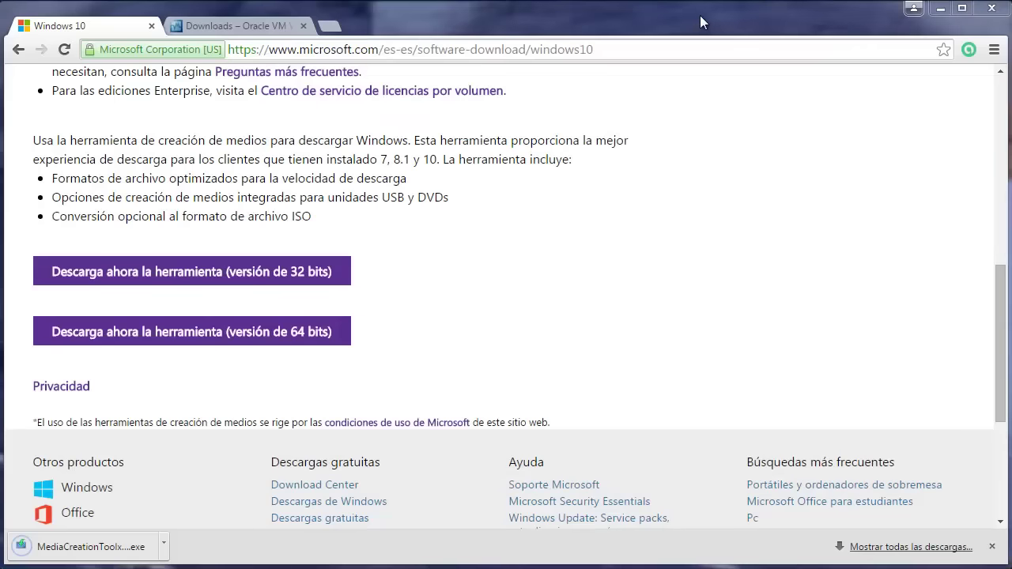
pyautogui.click(240, 26)
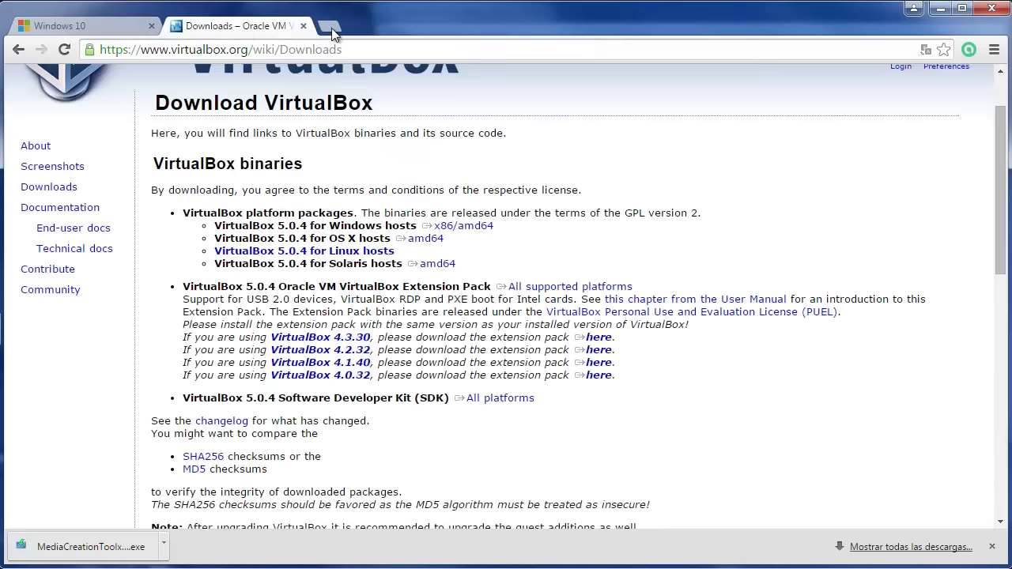
pyautogui.click(77, 25)
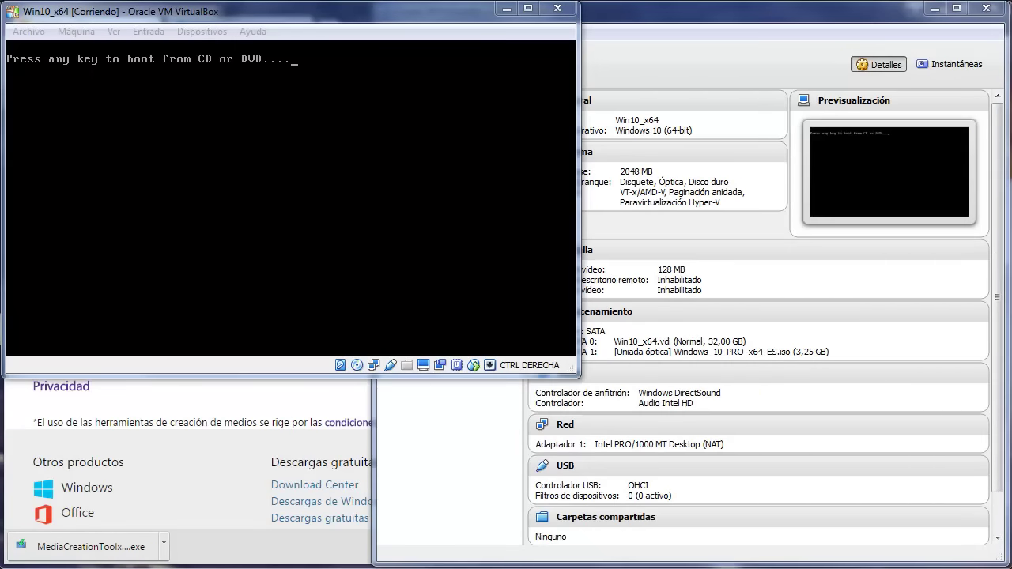
# - Continue past the CD or DVD boot prompt as the machine restarts, and reduce the machine window's height to fit the screen
pyautogui.press('Return')
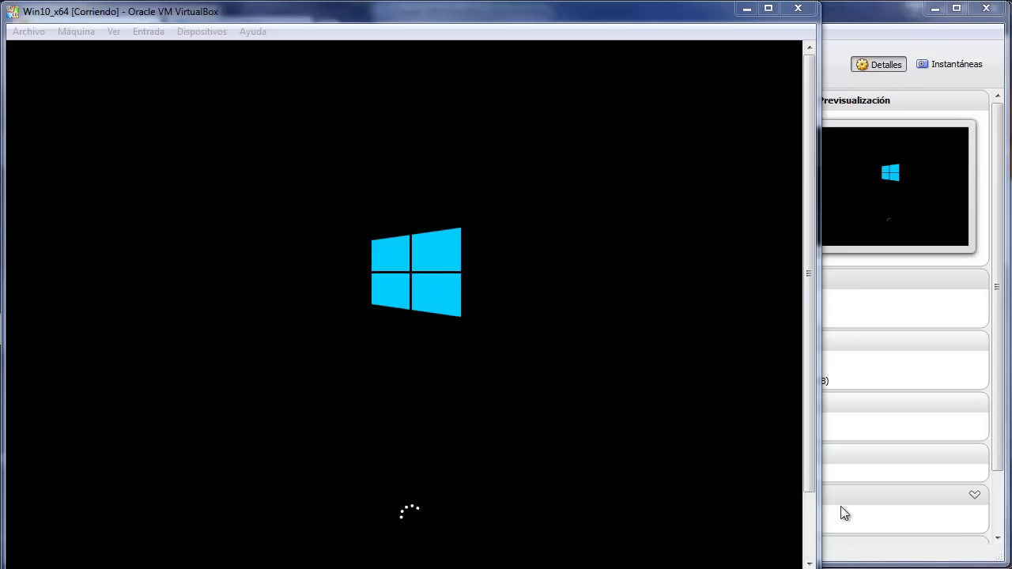
pyautogui.click(782, 506)
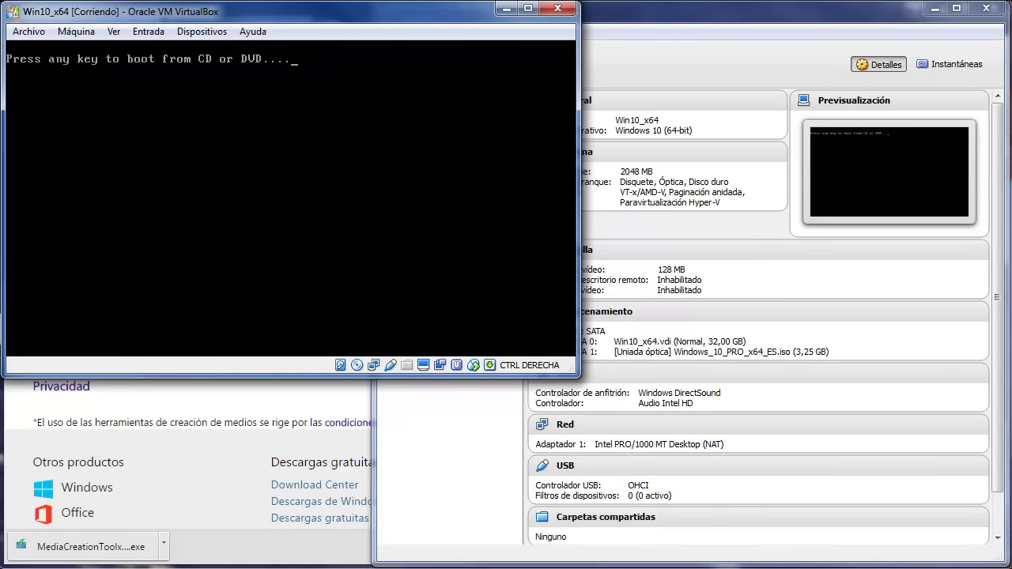
pyautogui.press('Return')
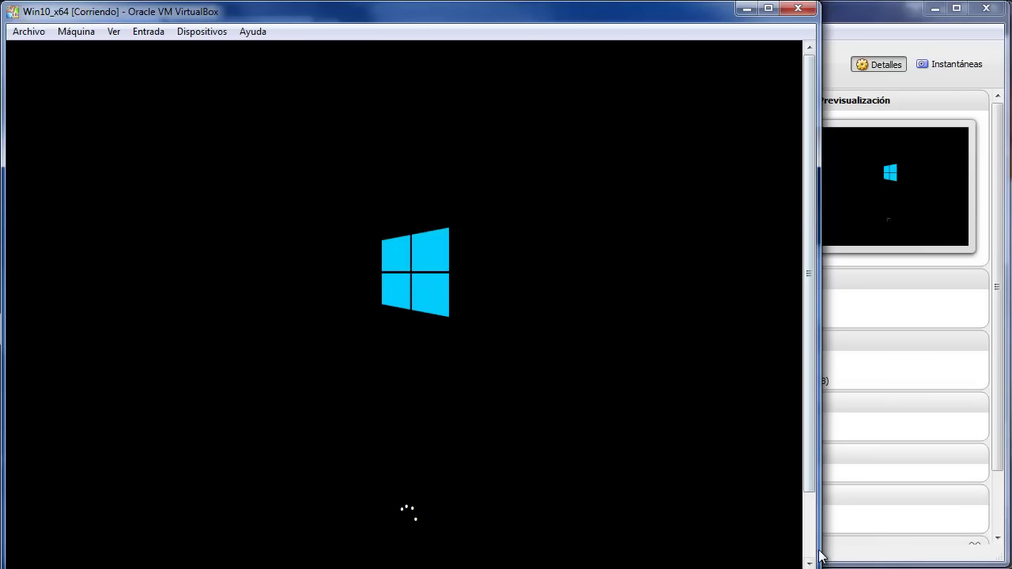
pyautogui.moveTo(793, 568); pyautogui.dragTo(794, 562)
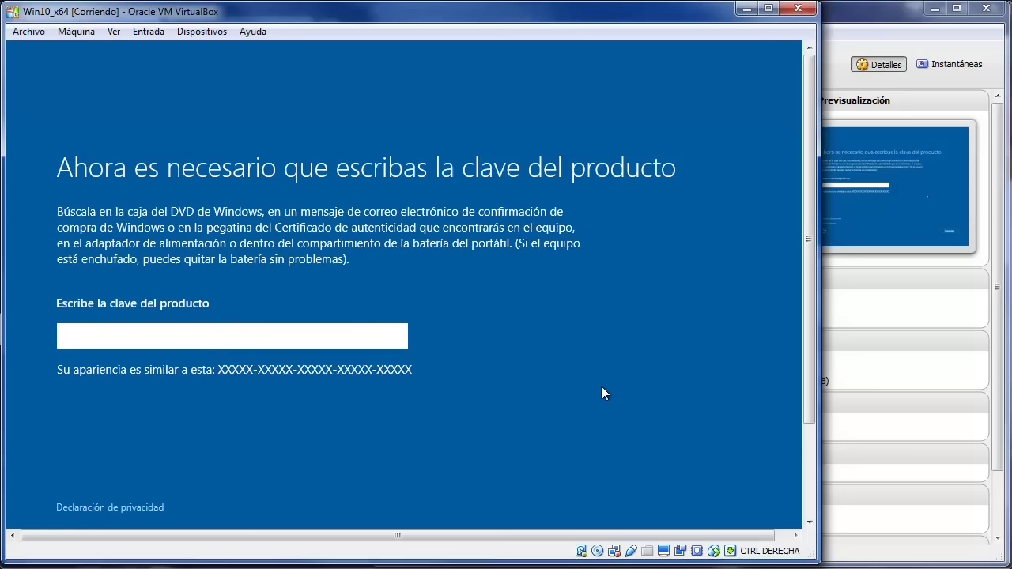
# - Postpone entering the product key and accept the express settings in the Windows 10 setup
pyautogui.moveTo(809, 308); pyautogui.dragTo(815, 421)
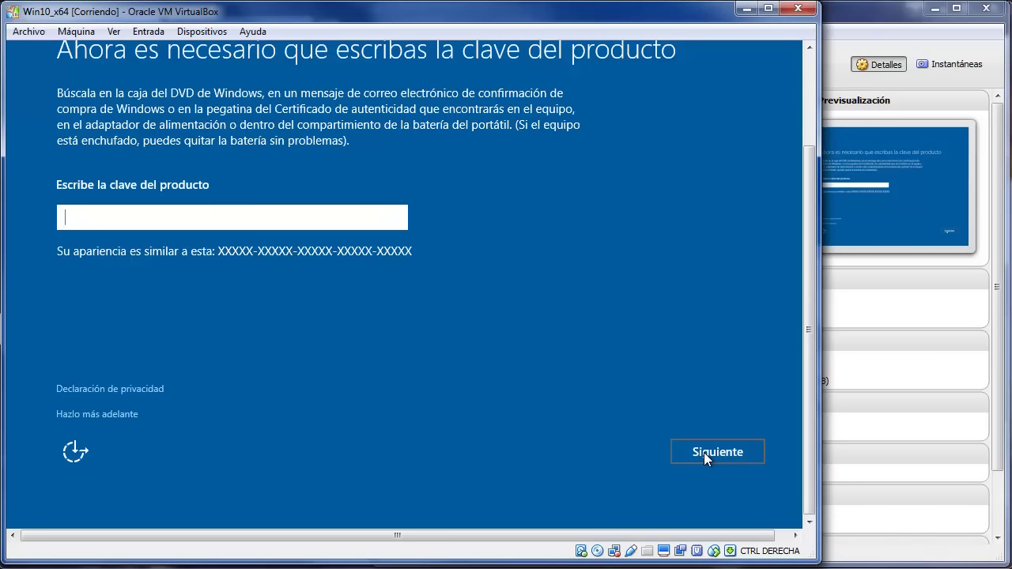
pyautogui.click(102, 415)
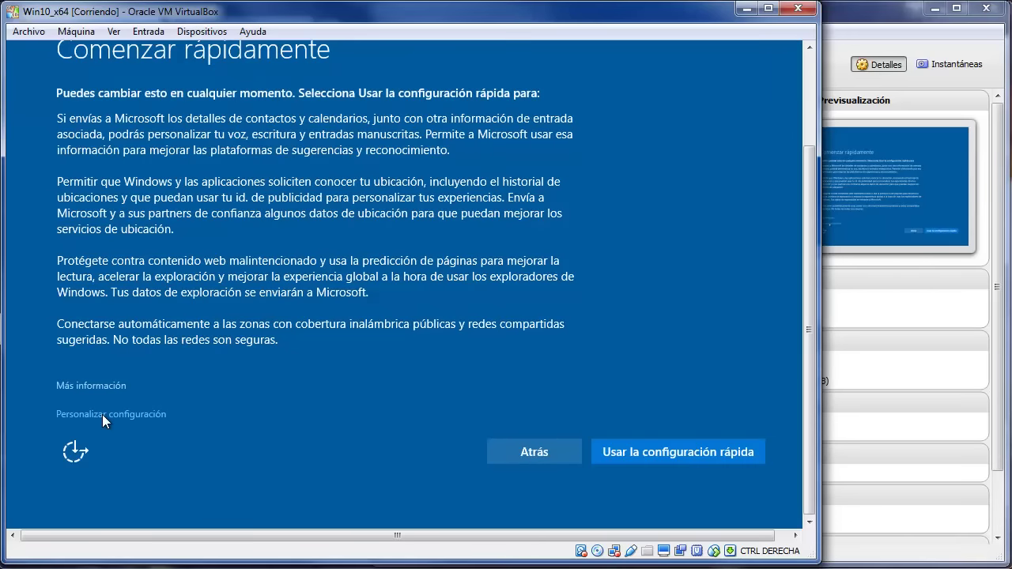
pyautogui.click(678, 453)
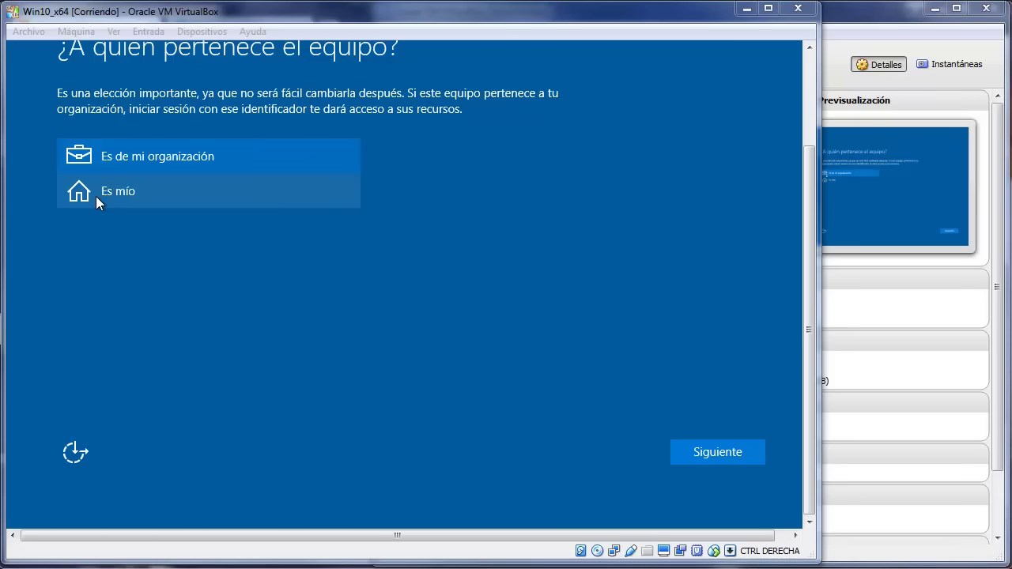
# - Mark the computer as personally owned (Es mío) and skip signing in with a Microsoft account
pyautogui.click(117, 194)
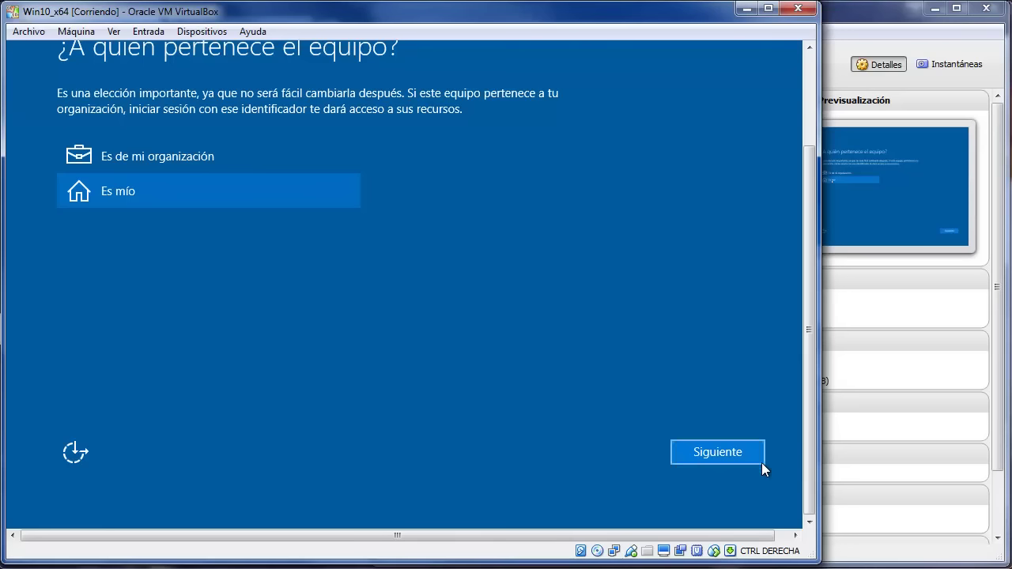
pyautogui.click(719, 451)
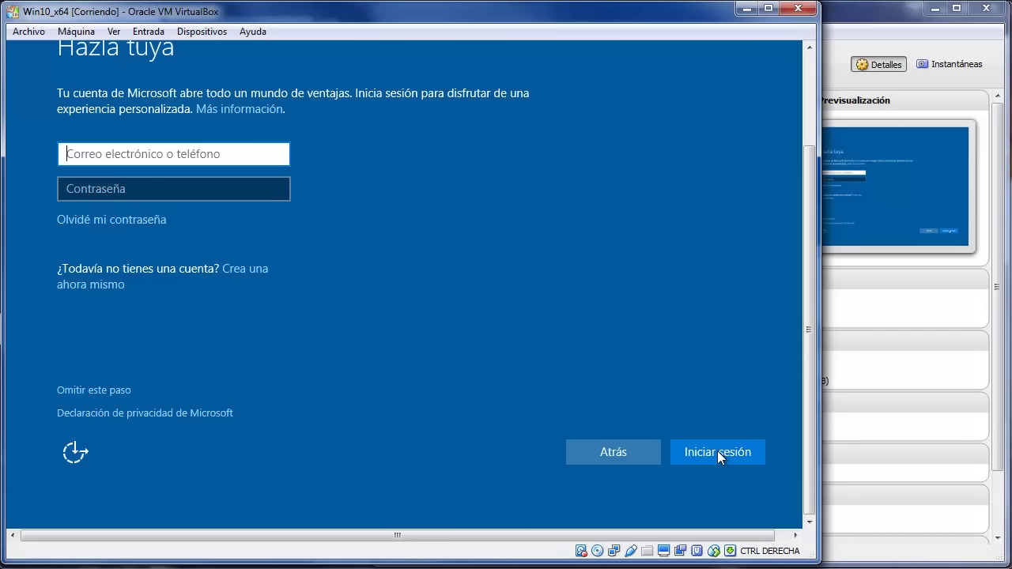
pyautogui.click(85, 390)
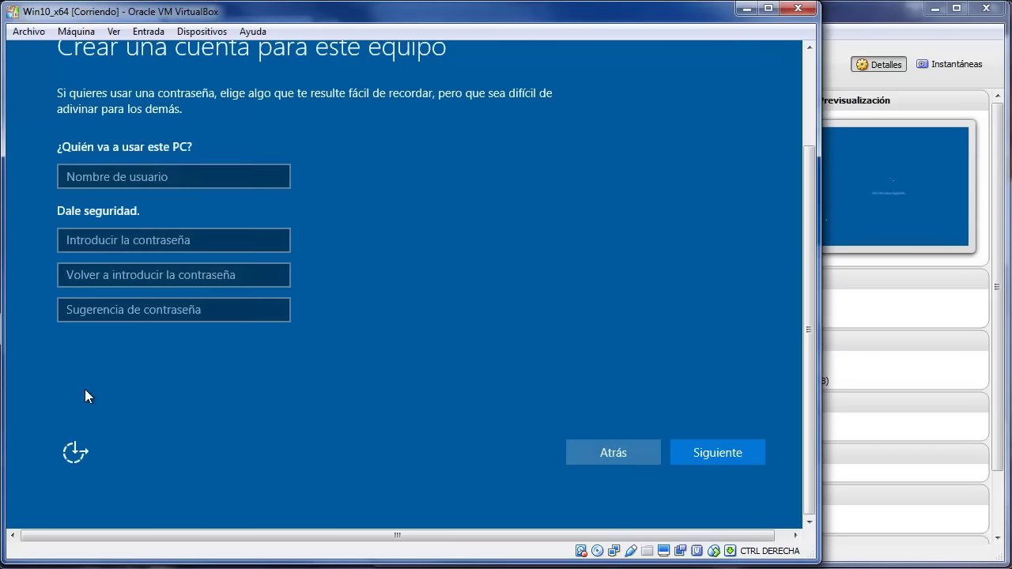
# - Create a local account with the user name Win10, leaving the password and hint fields empty
pyautogui.click(80, 177)
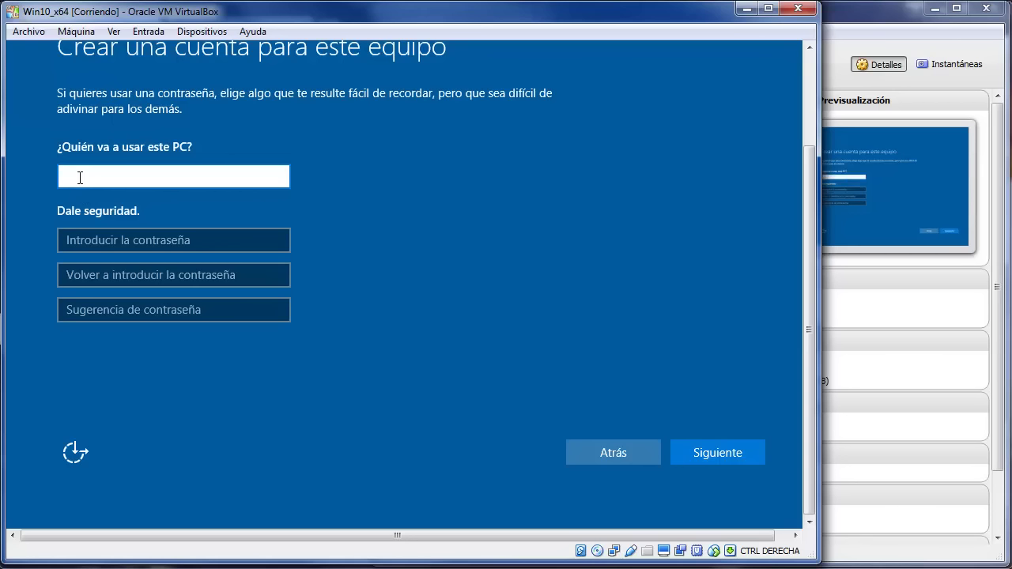
pyautogui.write('Win10')
pyautogui.click(88, 242)
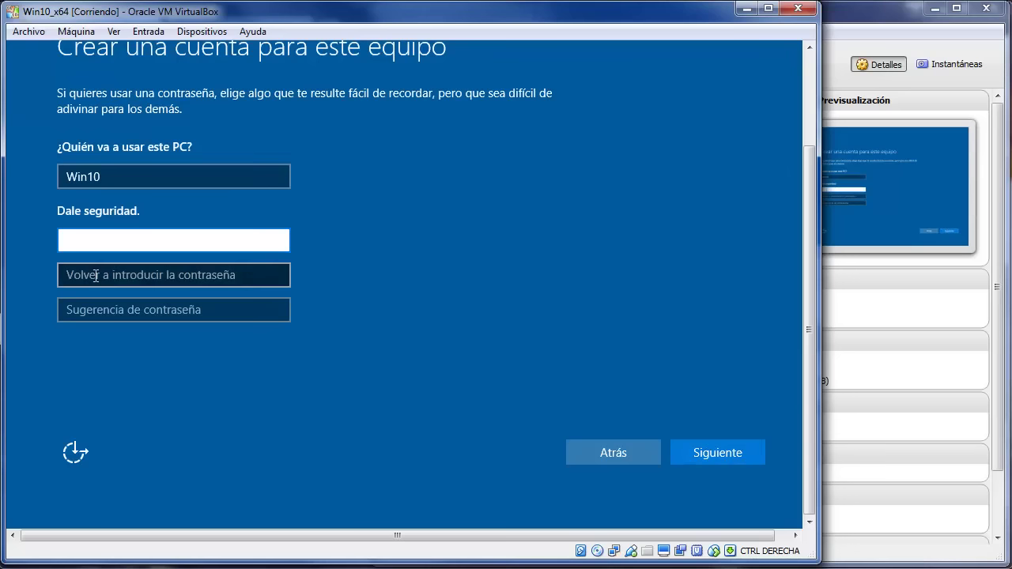
pyautogui.click(95, 277)
pyautogui.click(109, 311)
pyautogui.click(484, 289)
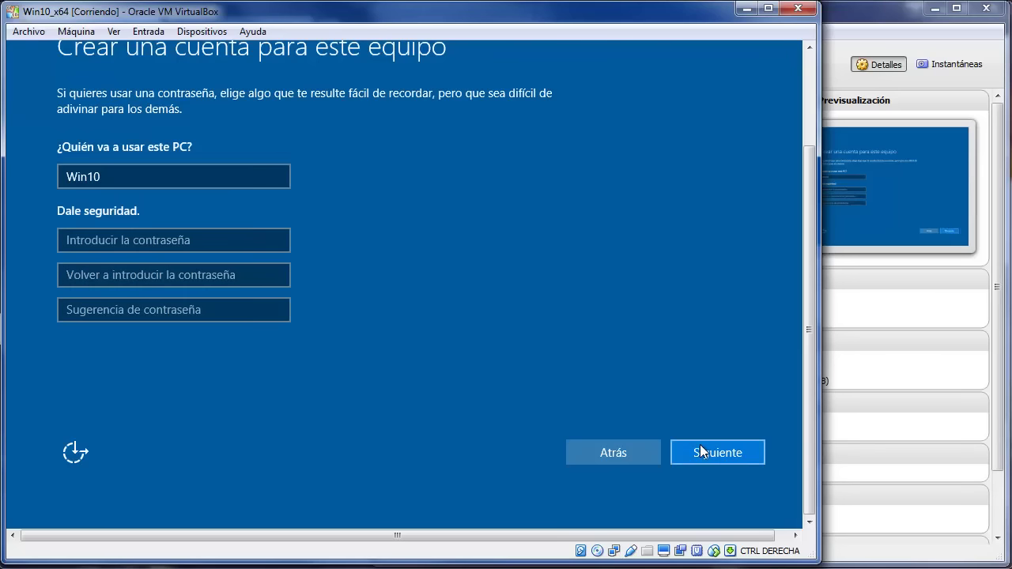
pyautogui.click(728, 453)
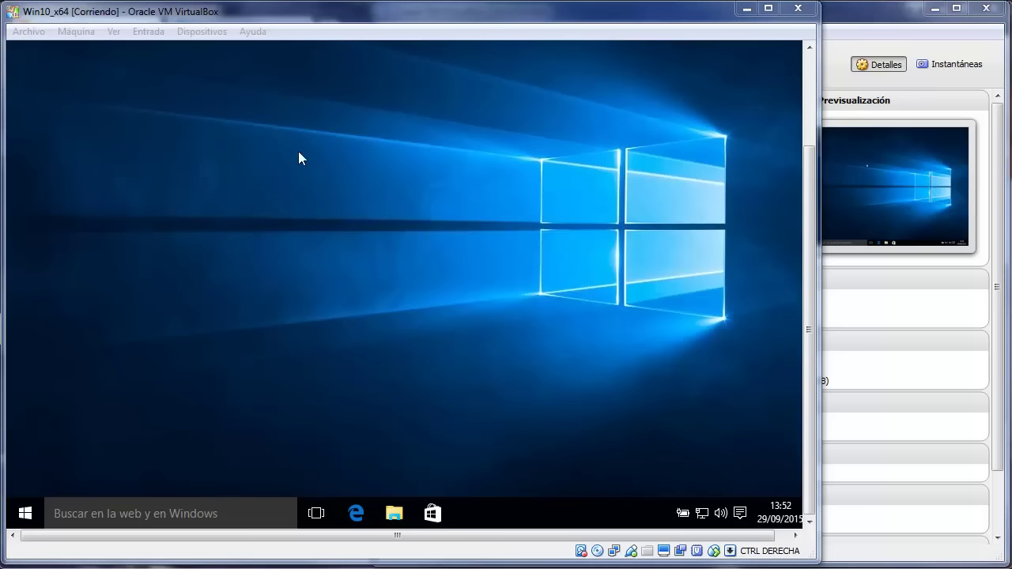
# - Look over the Start menu of the new Windows 10 installation and close it again
pyautogui.click(25, 514)
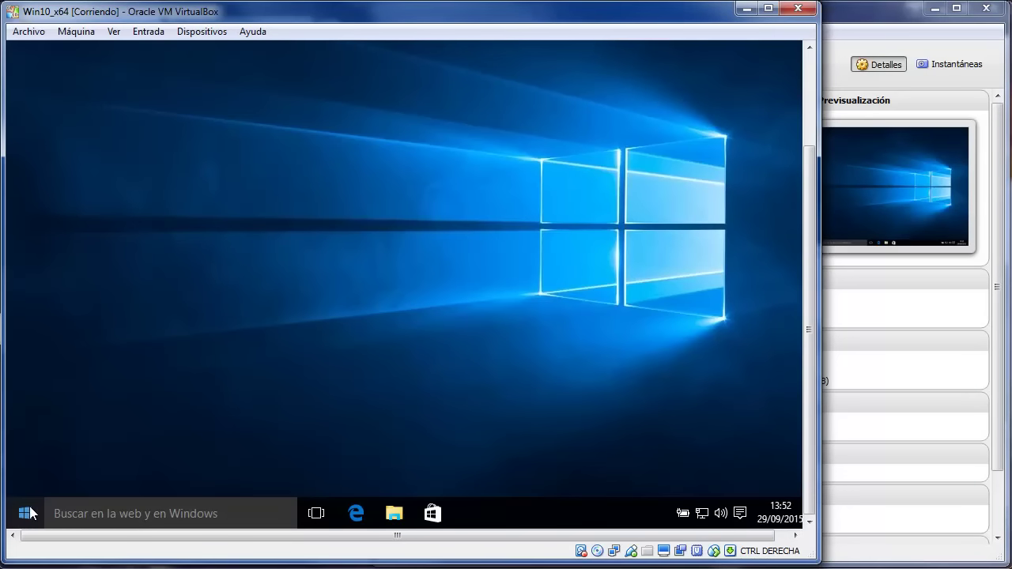
pyautogui.click(24, 514)
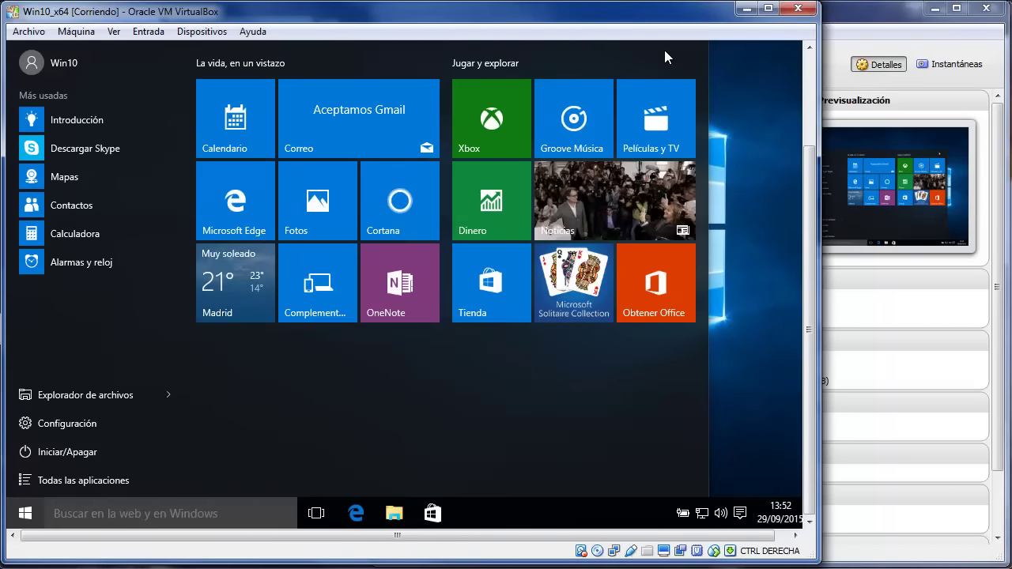
pyautogui.click(736, 315)
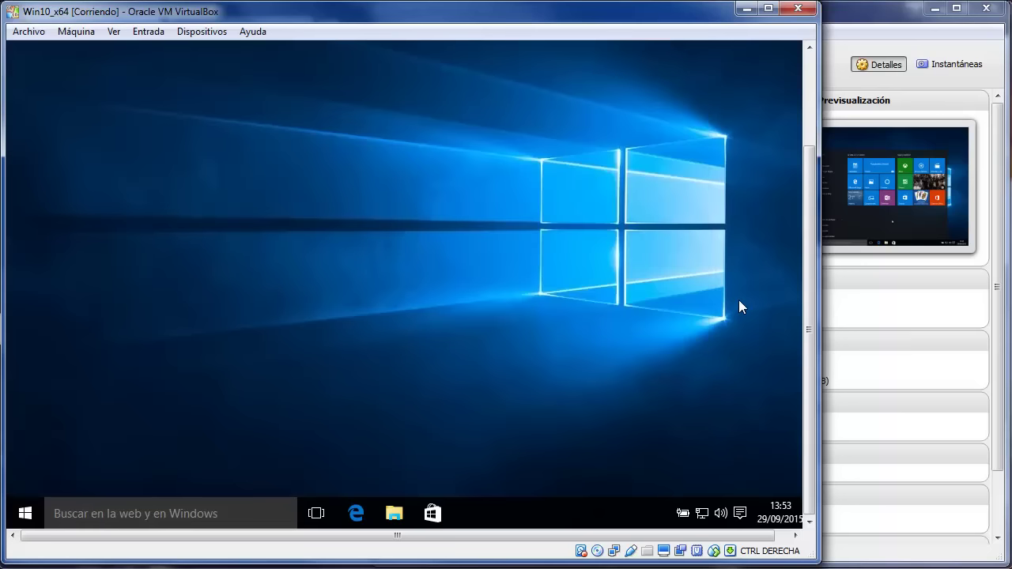
# - Open the advanced display settings of the virtual machine's Windows 10
pyautogui.rightClick(306, 268)
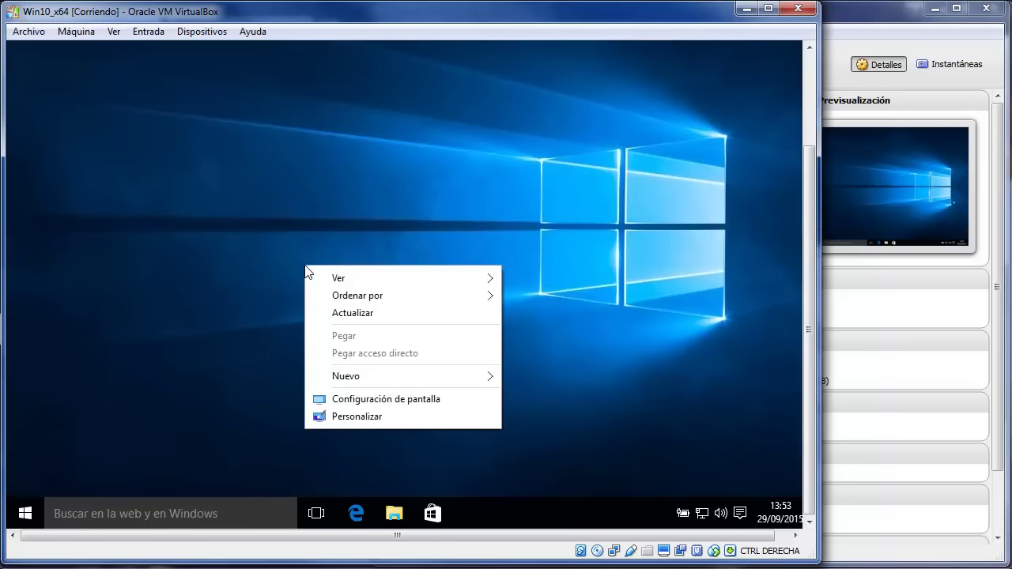
pyautogui.click(371, 401)
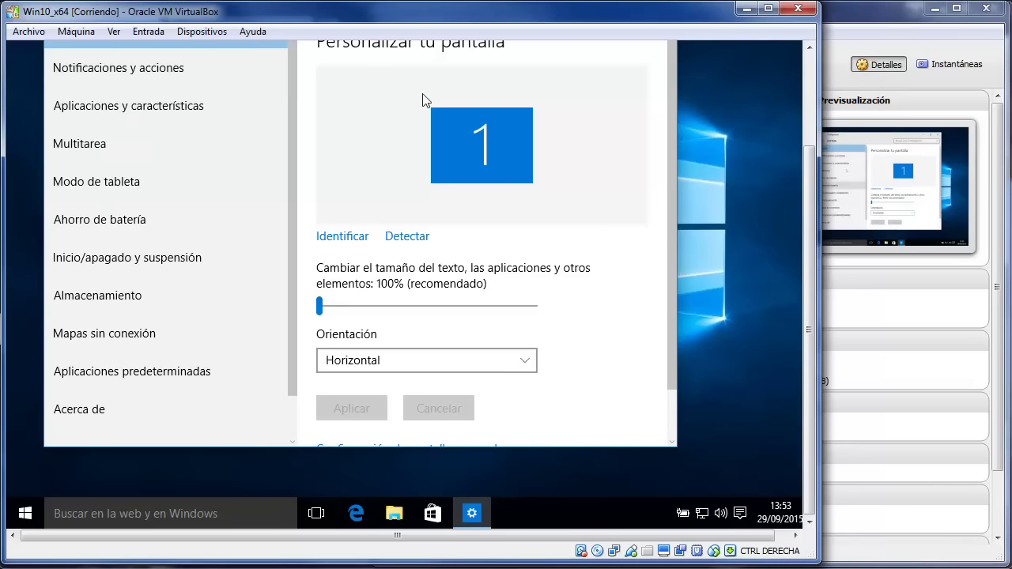
pyautogui.moveTo(808, 221); pyautogui.dragTo(809, 131)
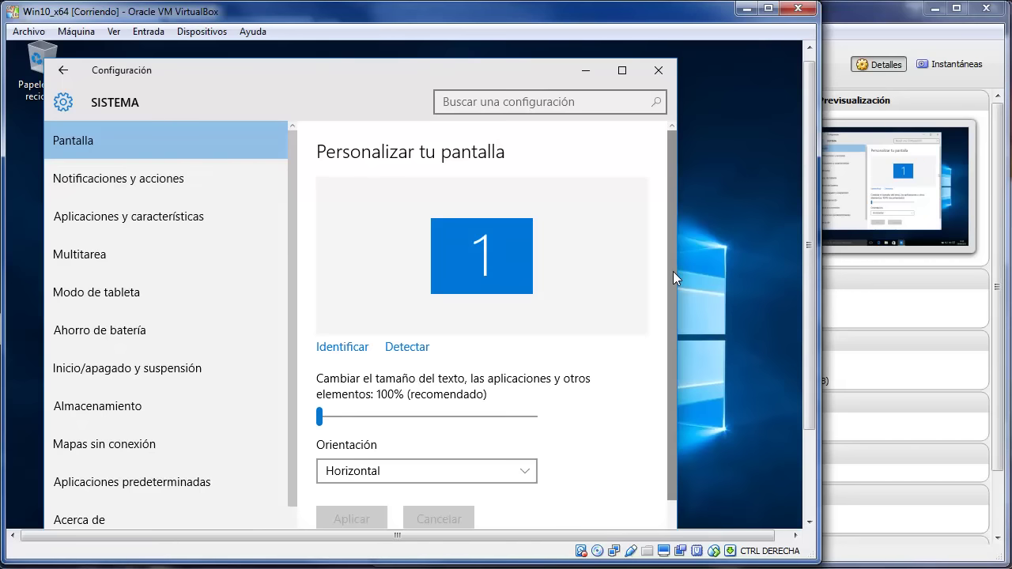
pyautogui.moveTo(673, 271); pyautogui.dragTo(666, 465)
pyautogui.click(443, 504)
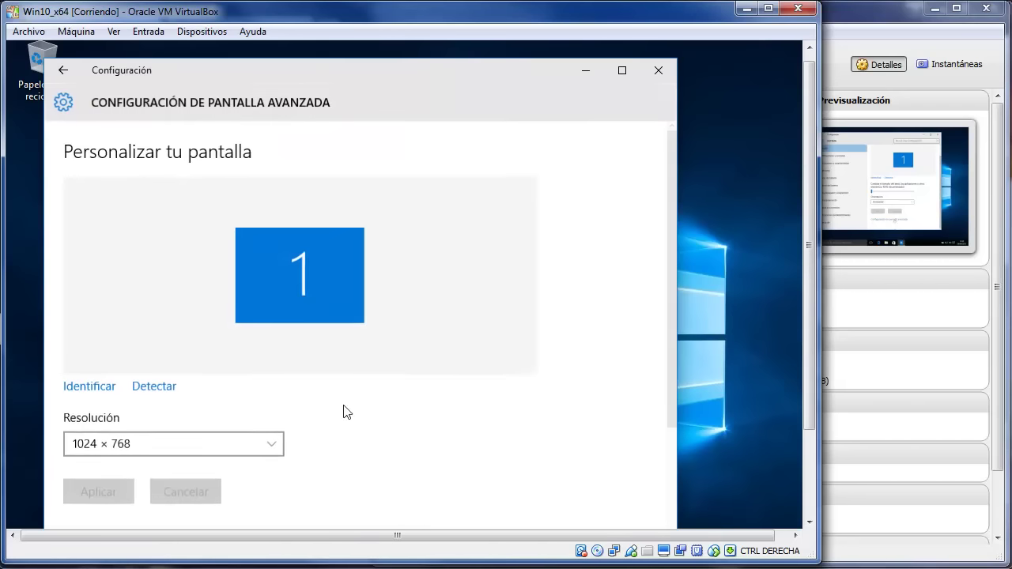
# - Set the screen resolution to 800 × 600, keep the change and close the display settings
pyautogui.click(270, 444)
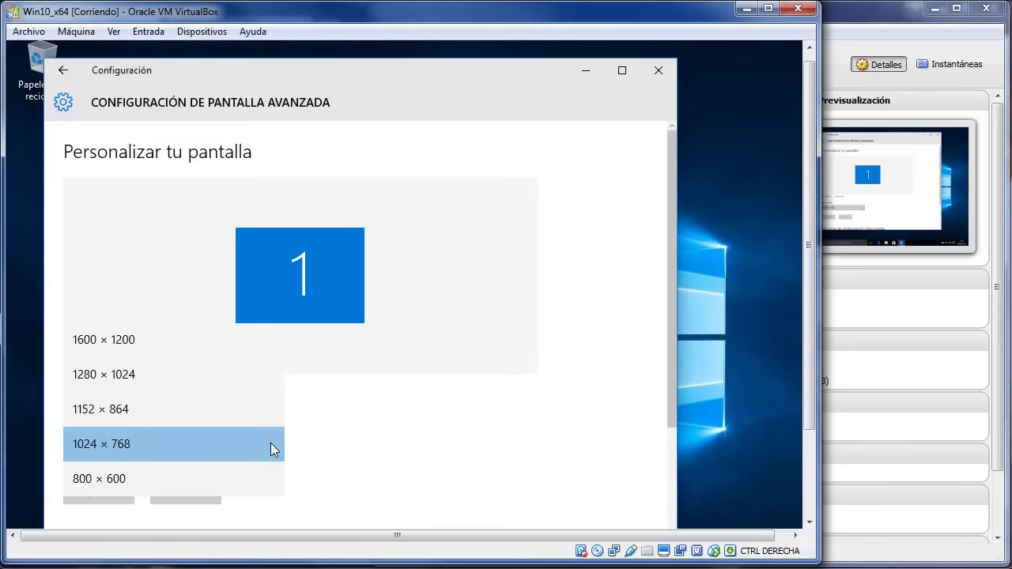
pyautogui.click(114, 479)
pyautogui.click(111, 492)
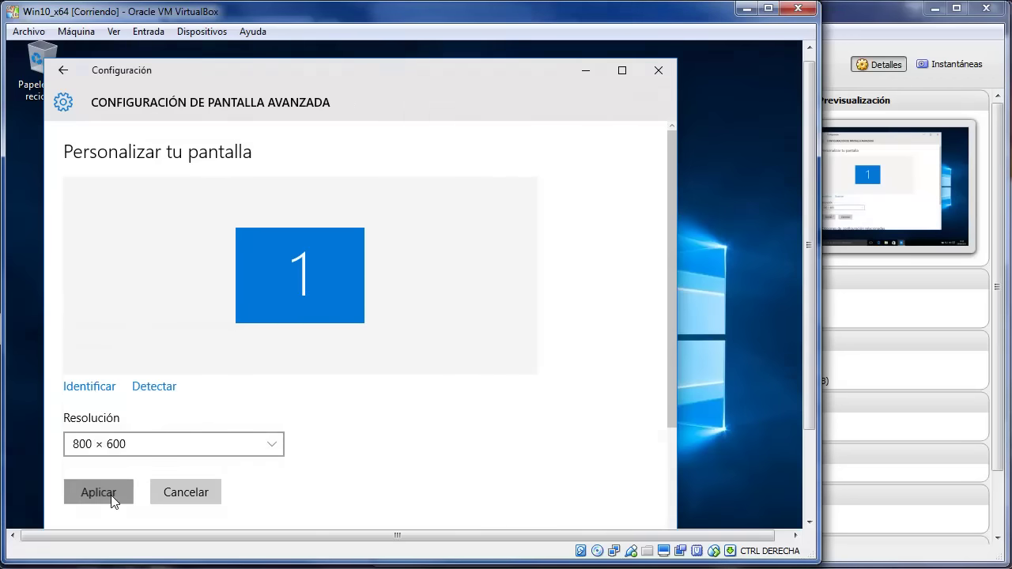
pyautogui.moveTo(293, 22); pyautogui.dragTo(344, 22)
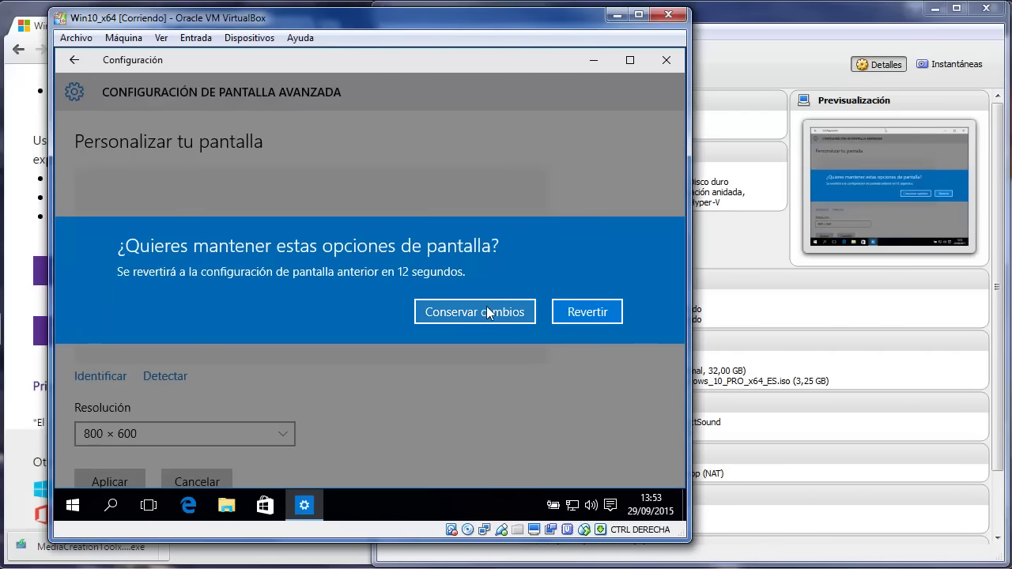
pyautogui.click(513, 313)
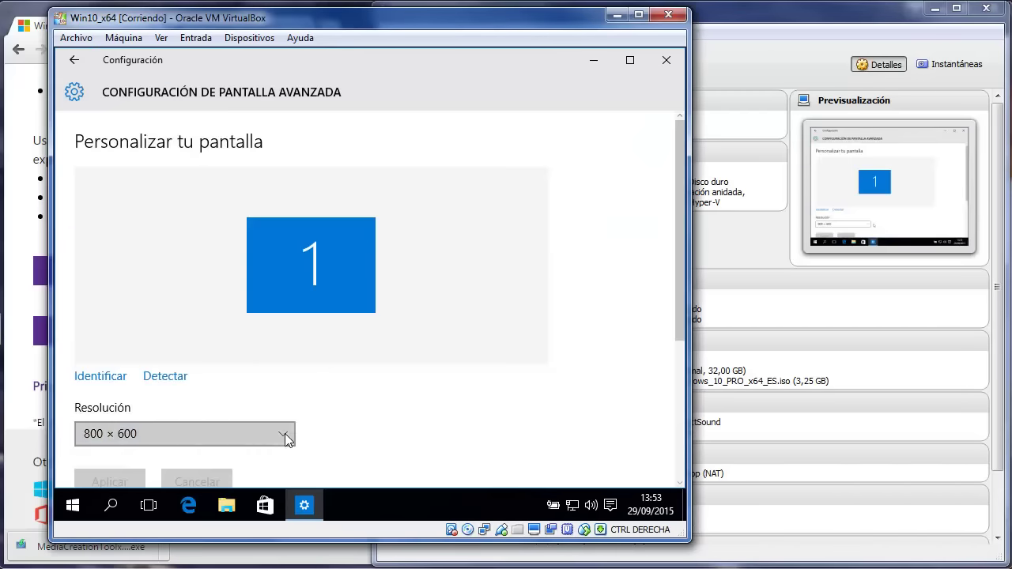
pyautogui.click(284, 433)
pyautogui.click(503, 91)
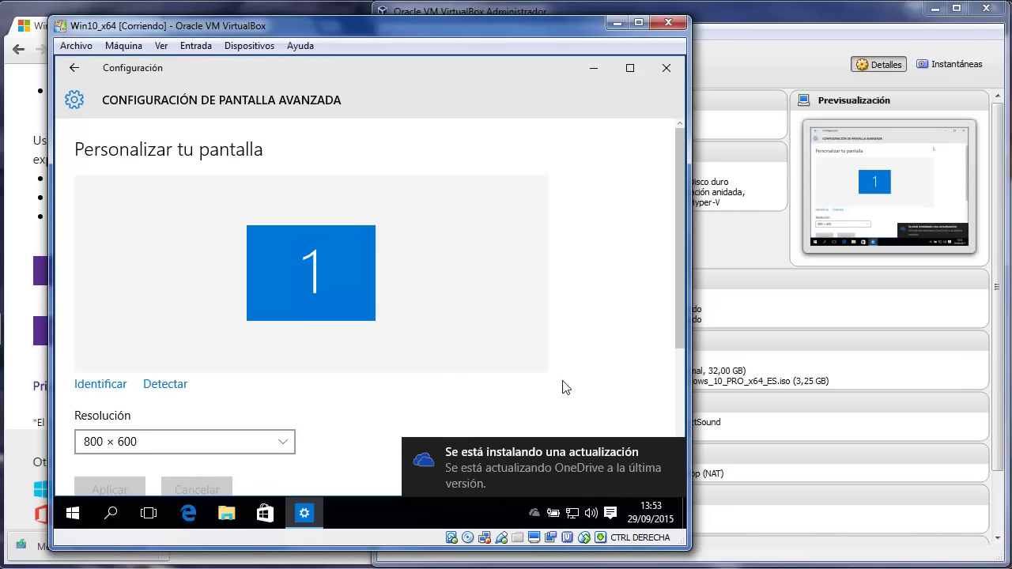
pyautogui.click(669, 68)
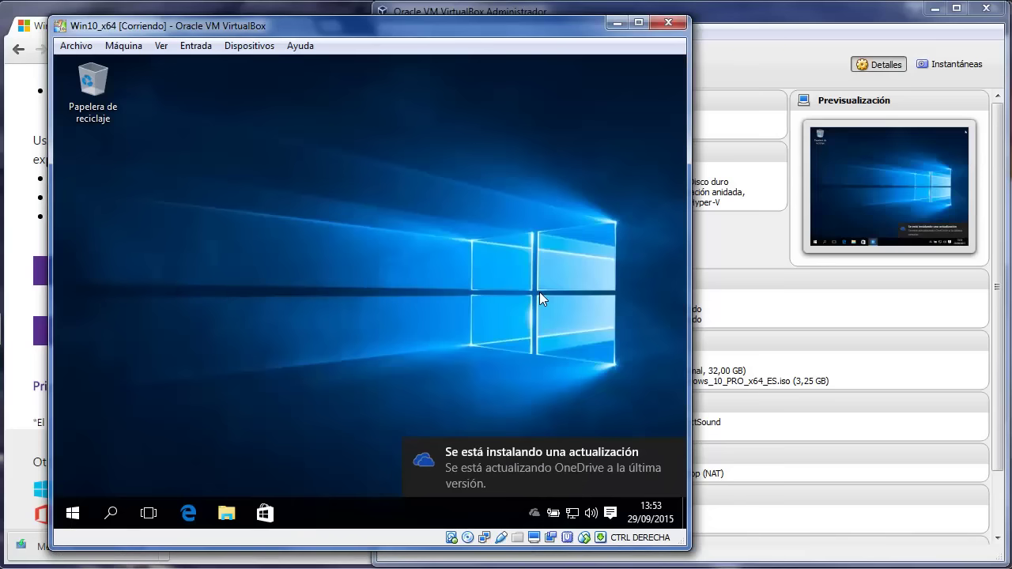
# - Check the network connection status in Windows 10 and open Microsoft Edge in a maximised window
pyautogui.click(571, 514)
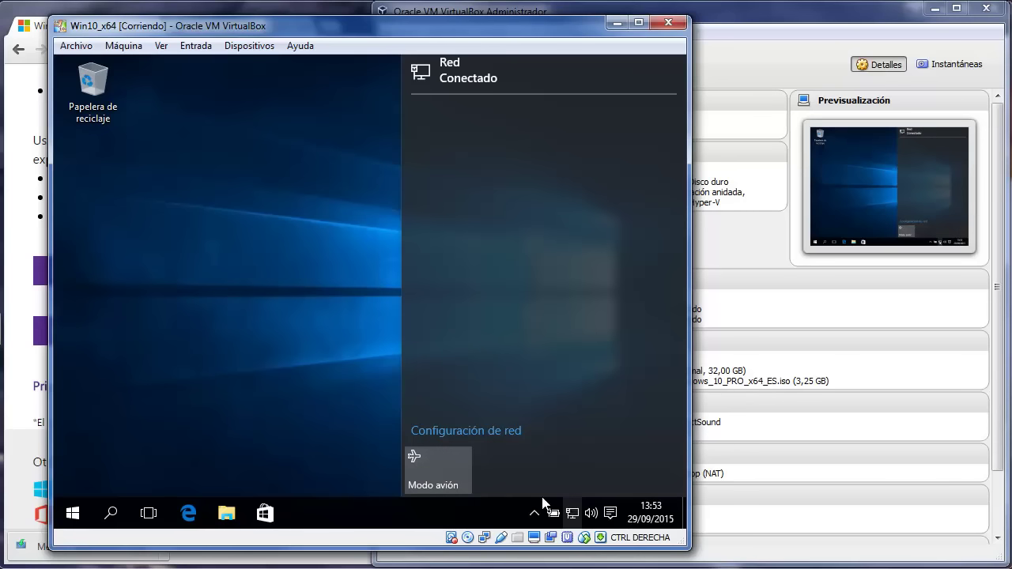
pyautogui.click(300, 334)
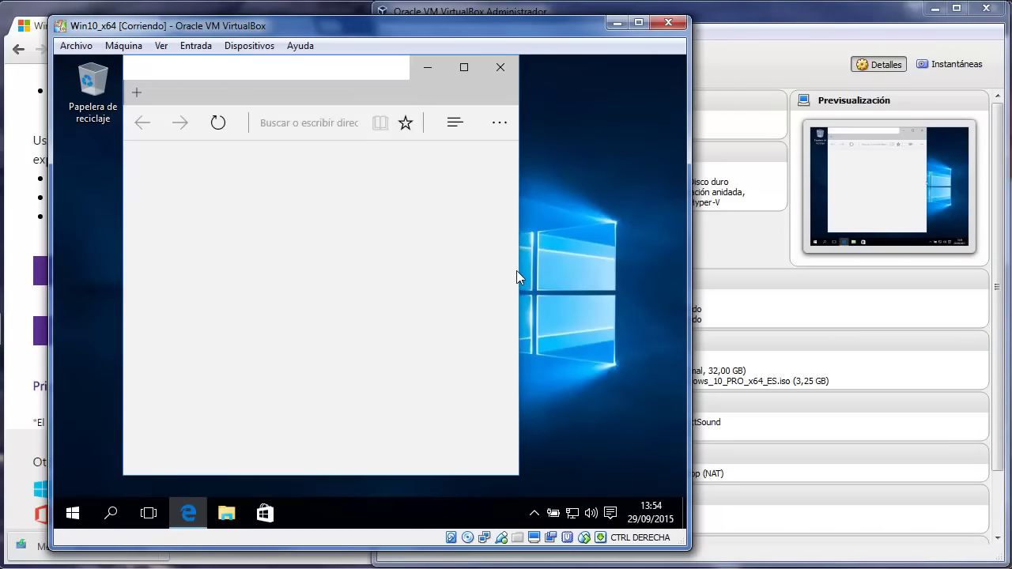
pyautogui.click(464, 68)
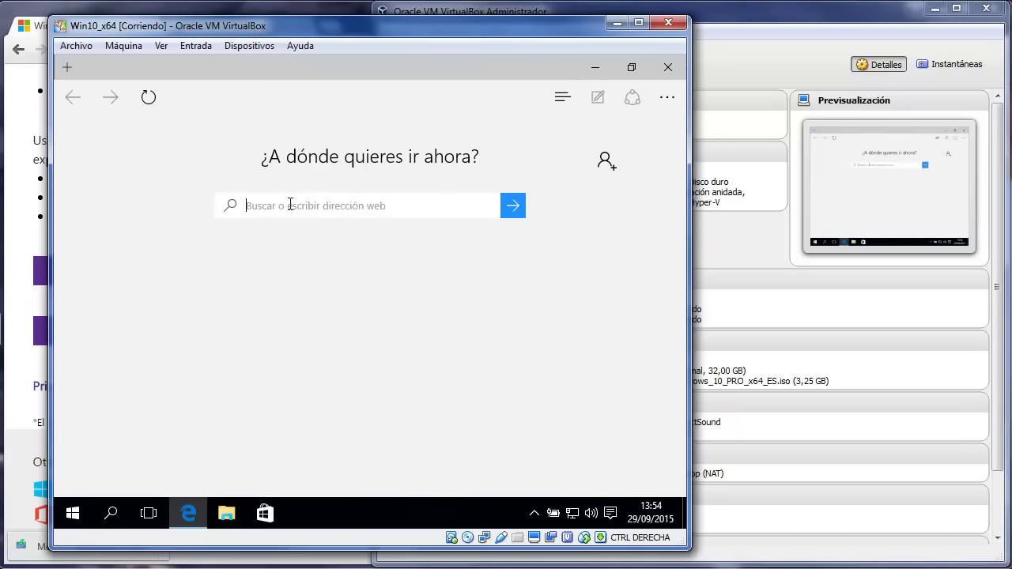
# - Search the web for "fifrefox" in Edge and open Mozilla's Firefox download page from the results
pyautogui.write('fifrefo')
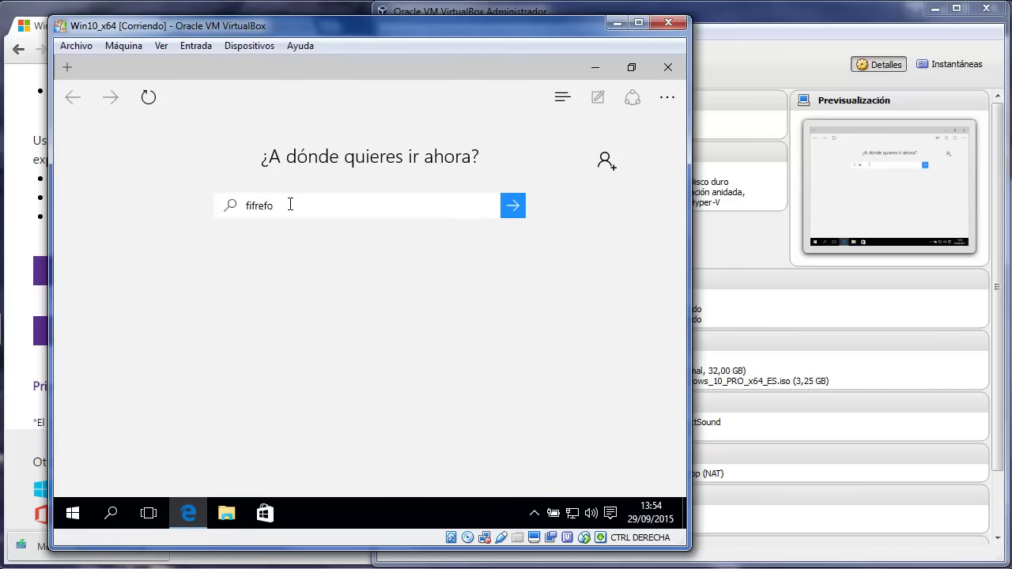
pyautogui.press('Return')
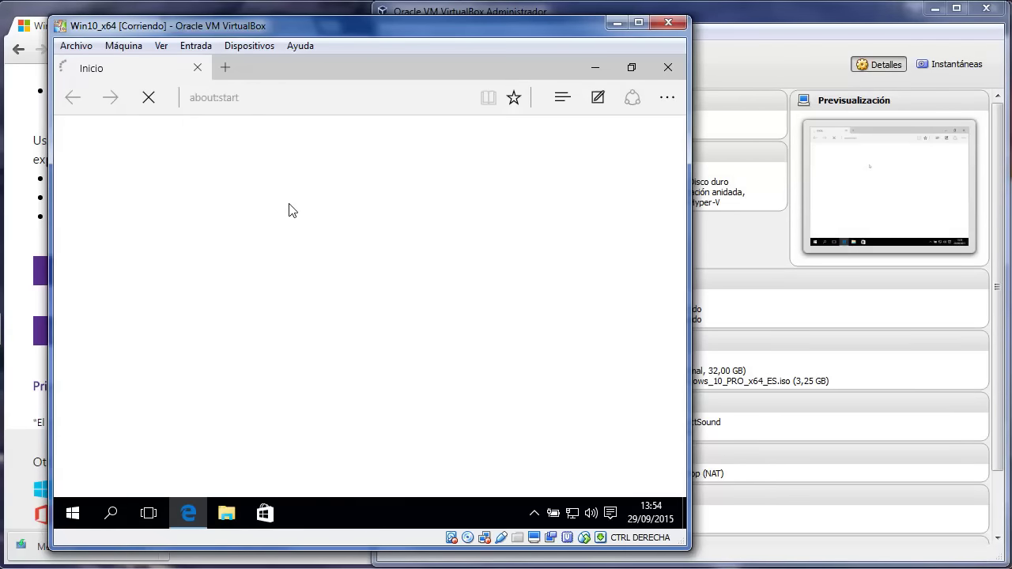
pyautogui.hotkey('ctrl', 't')
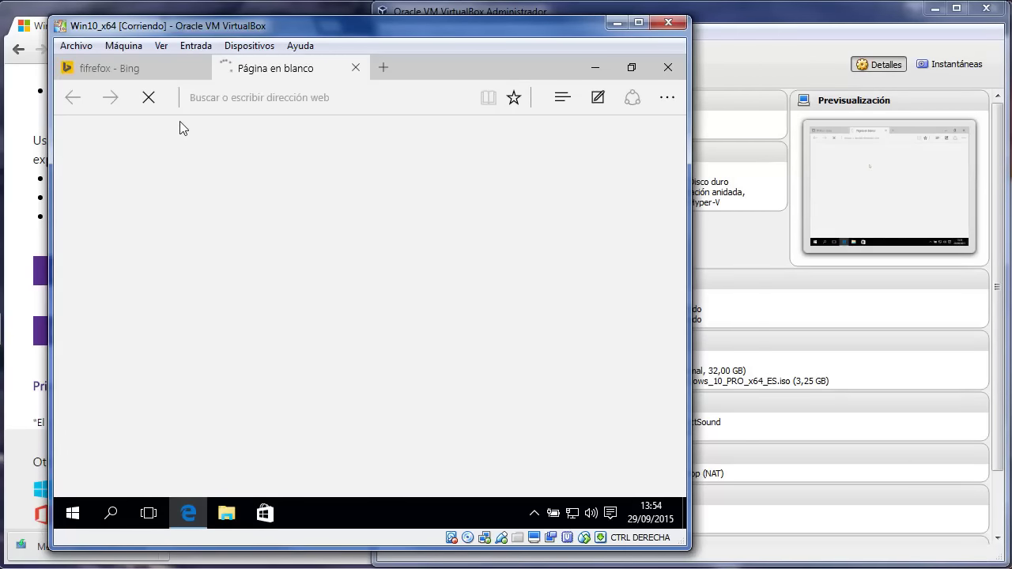
pyautogui.click(126, 68)
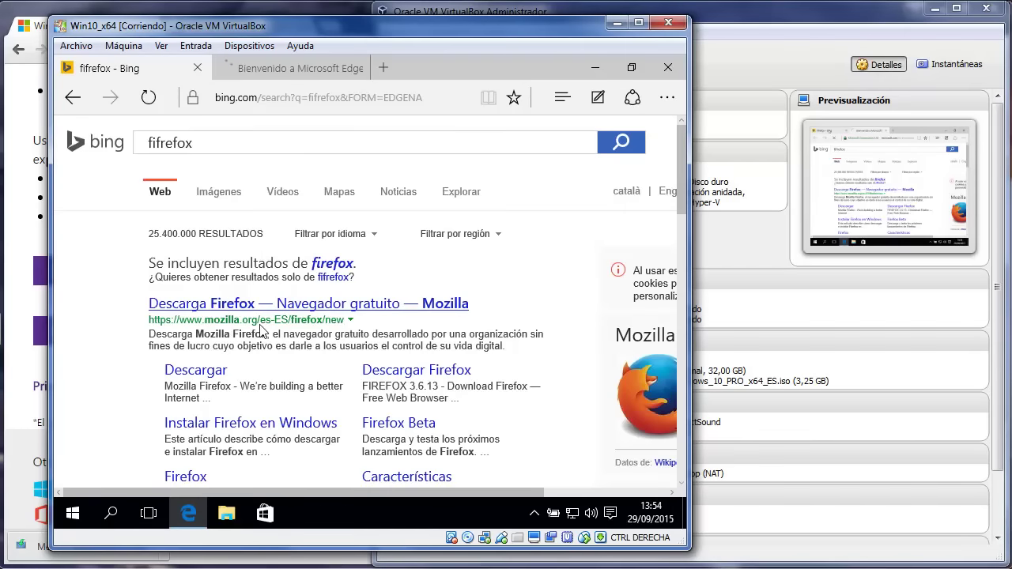
pyautogui.click(264, 309)
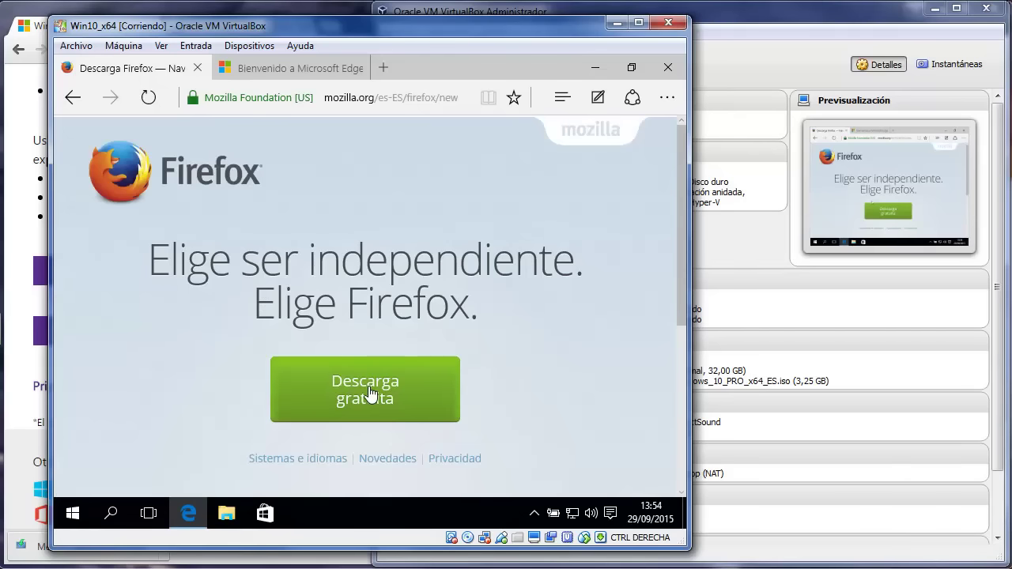
# - Download the free Firefox installer, run it and allow it to make changes to the PC
pyautogui.click(370, 394)
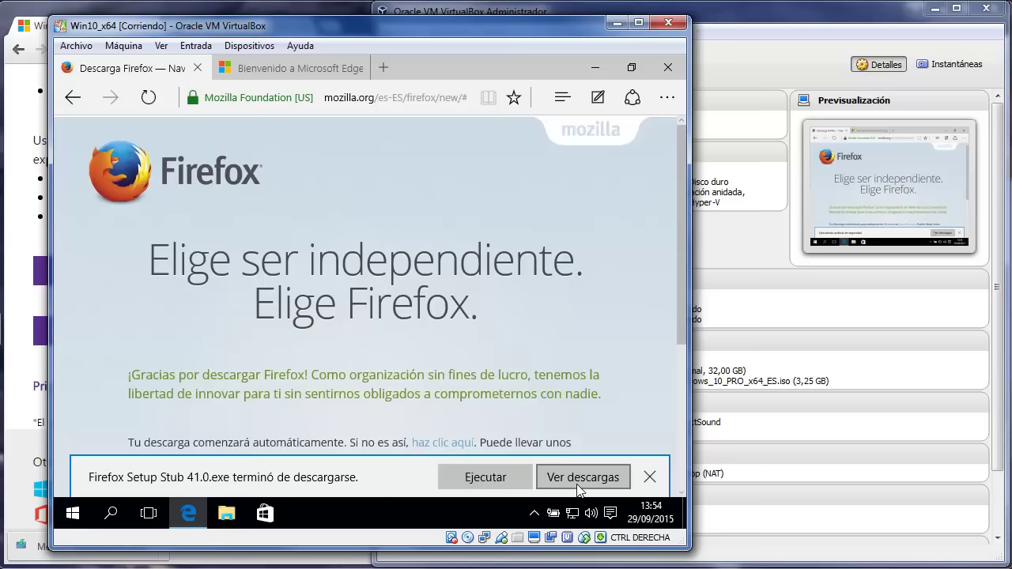
pyautogui.click(482, 476)
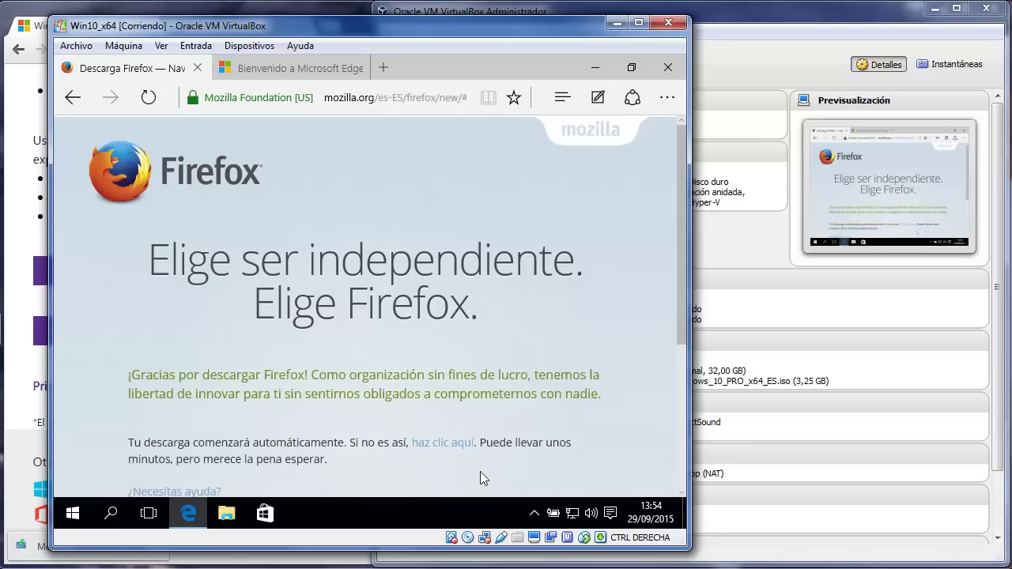
pyautogui.click(633, 68)
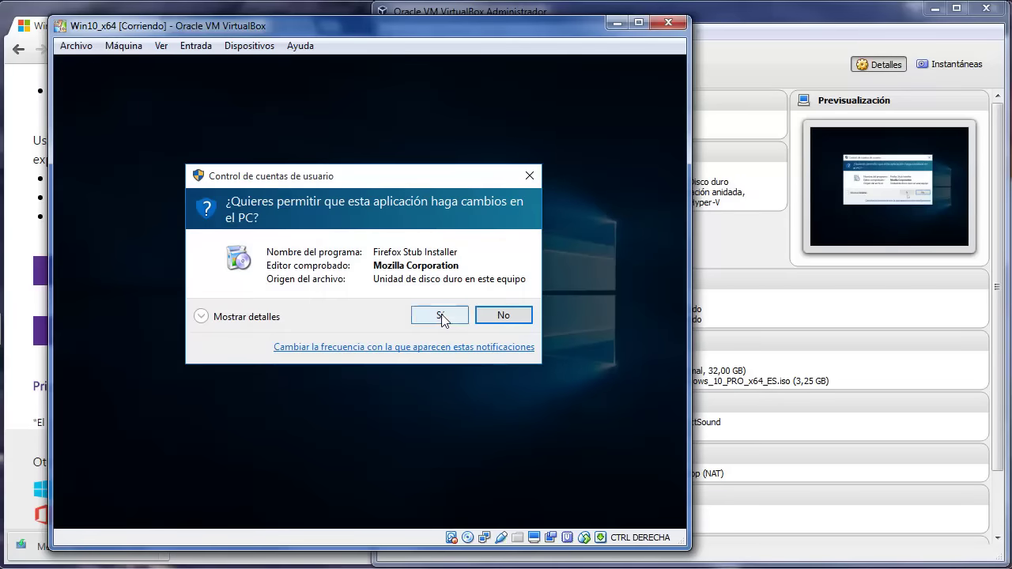
pyautogui.click(441, 314)
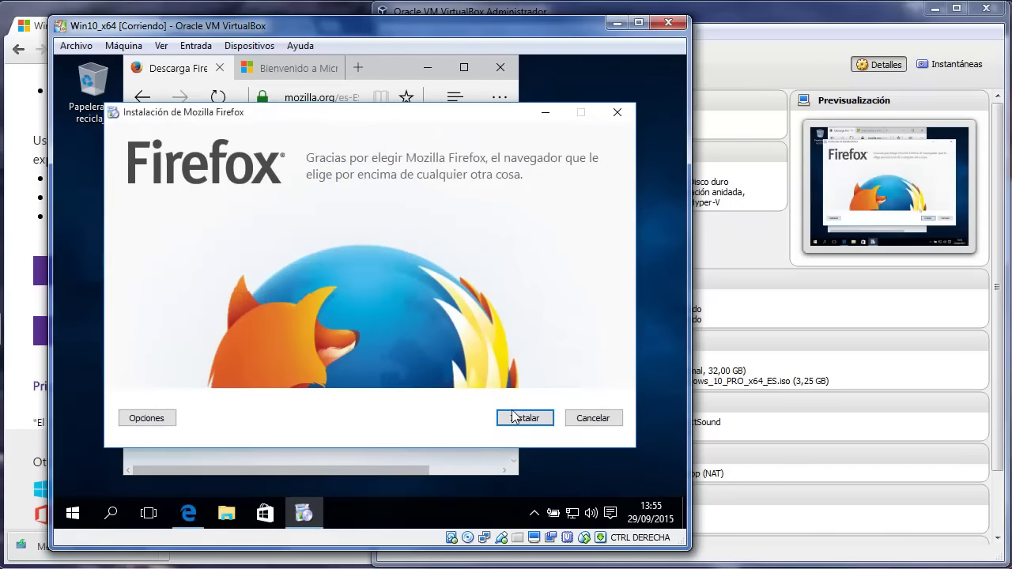
# - Install Firefox without importing any data from other browsers and accept using it as the default browser
pyautogui.click(525, 418)
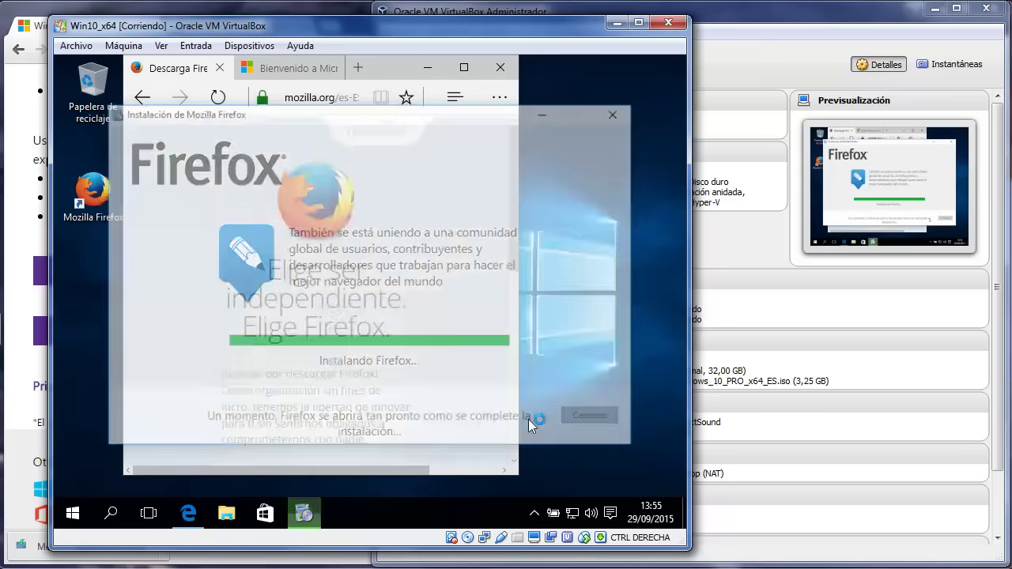
pyautogui.click(430, 66)
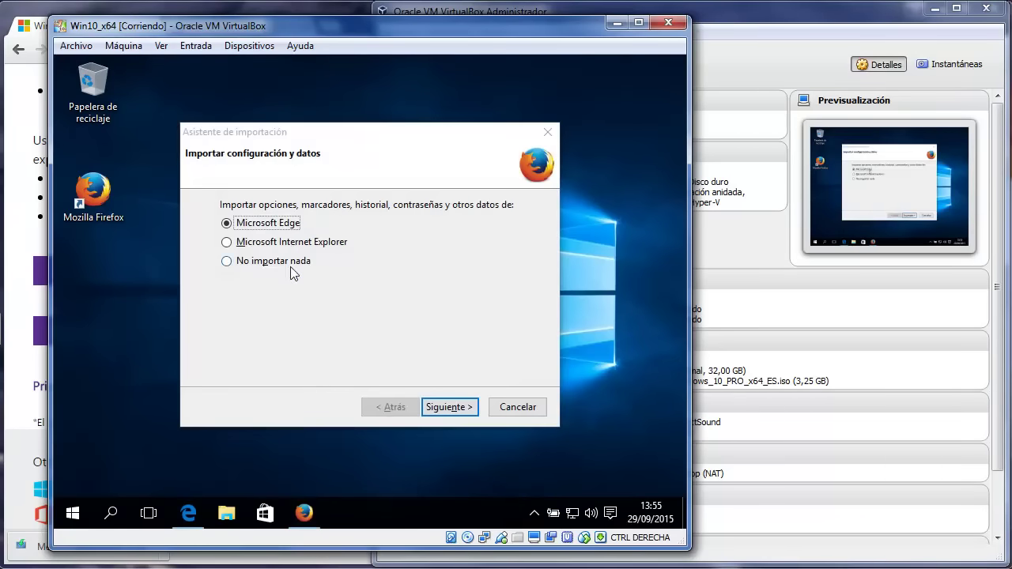
pyautogui.click(281, 262)
pyautogui.click(451, 408)
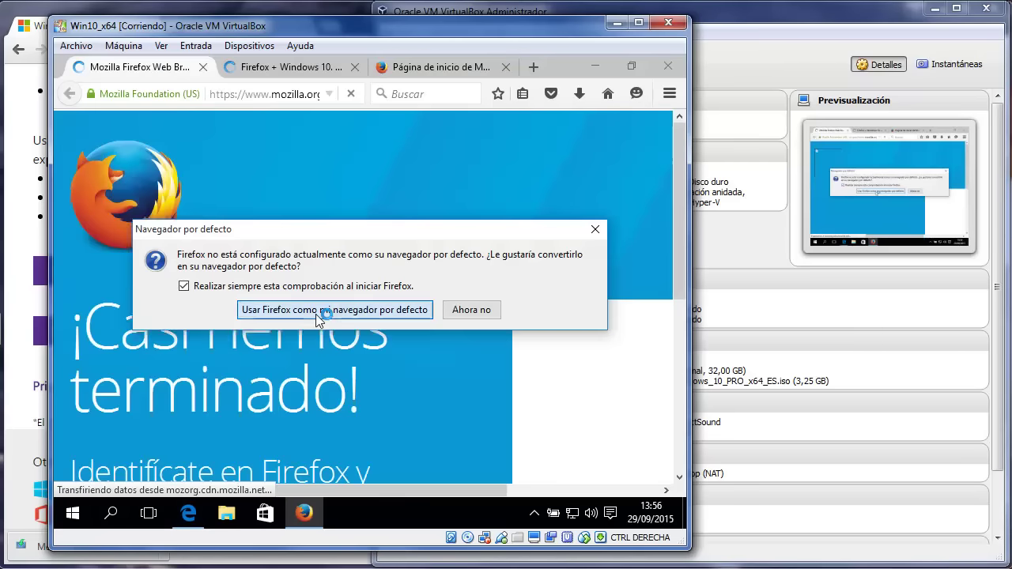
pyautogui.click(316, 310)
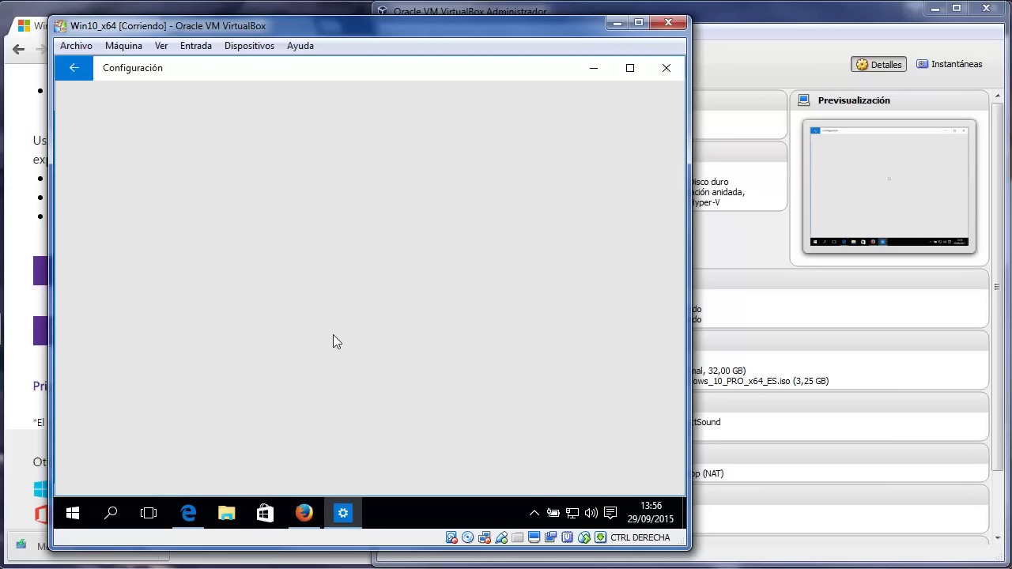
# - Return to Firefox and search the web for "virtualbox" from its start page
pyautogui.click(304, 513)
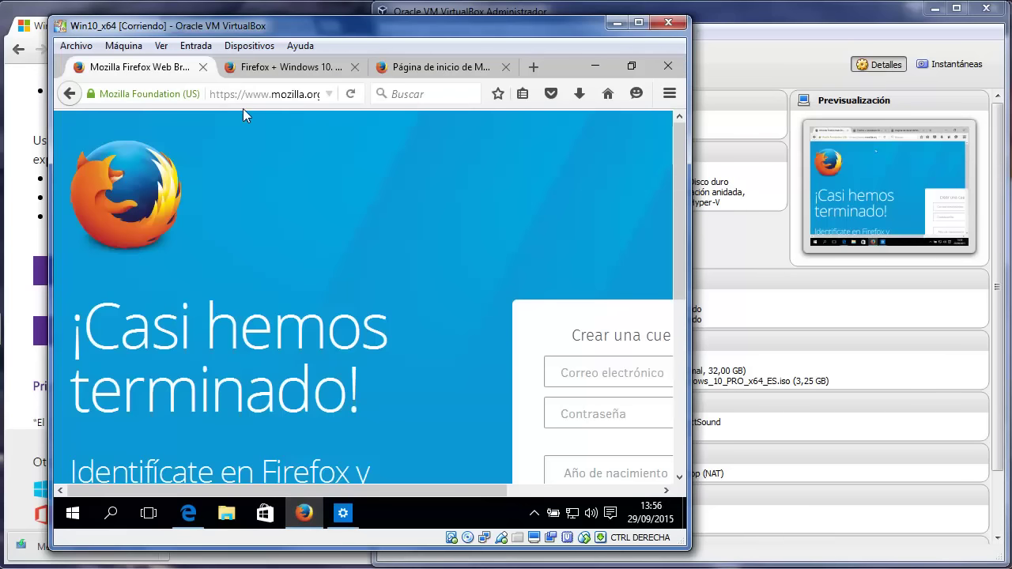
pyautogui.click(283, 68)
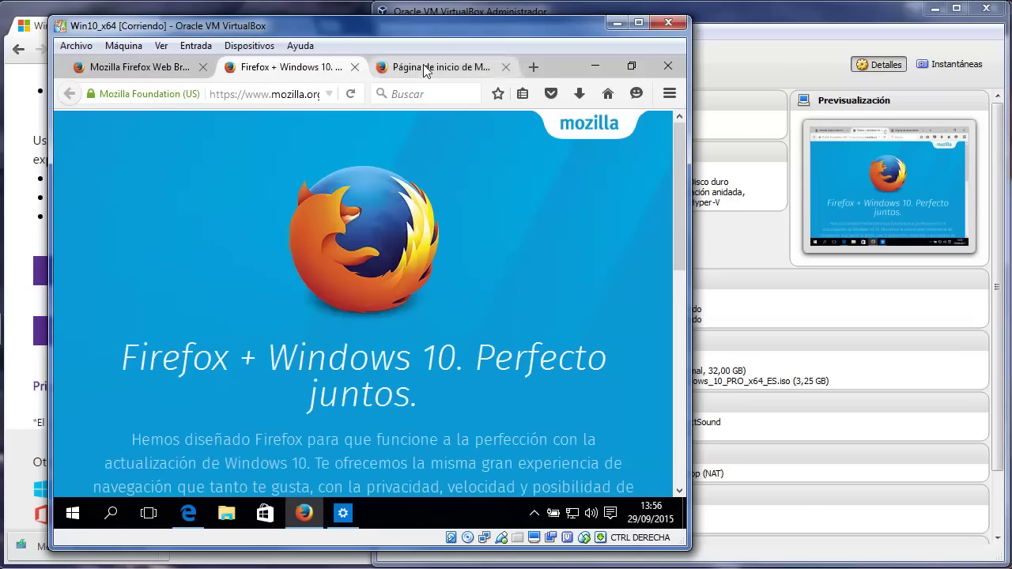
pyautogui.click(425, 68)
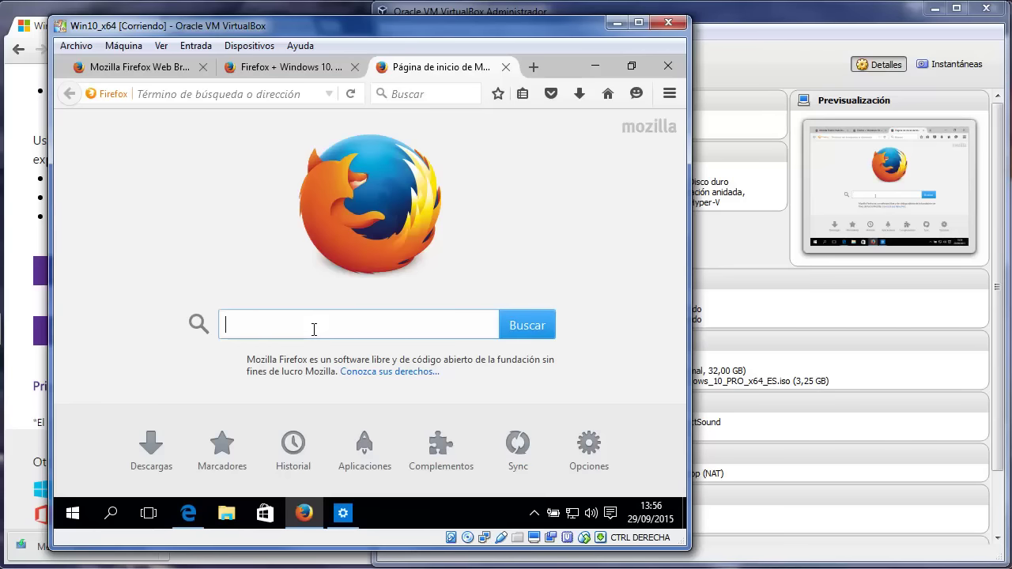
pyautogui.write('virtualbos')
pyautogui.press('BackSpace')
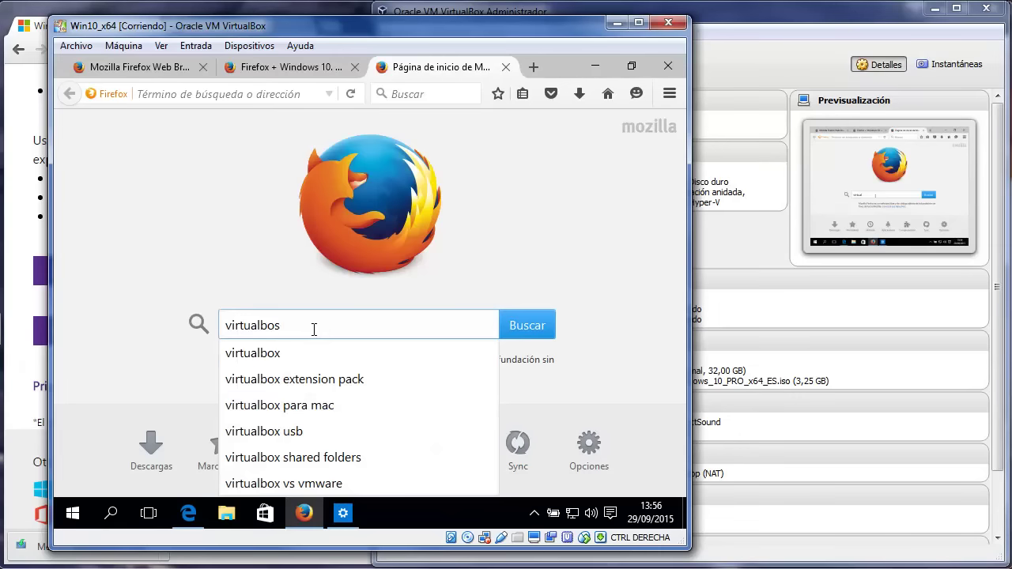
pyautogui.write('x')
pyautogui.press('Return')
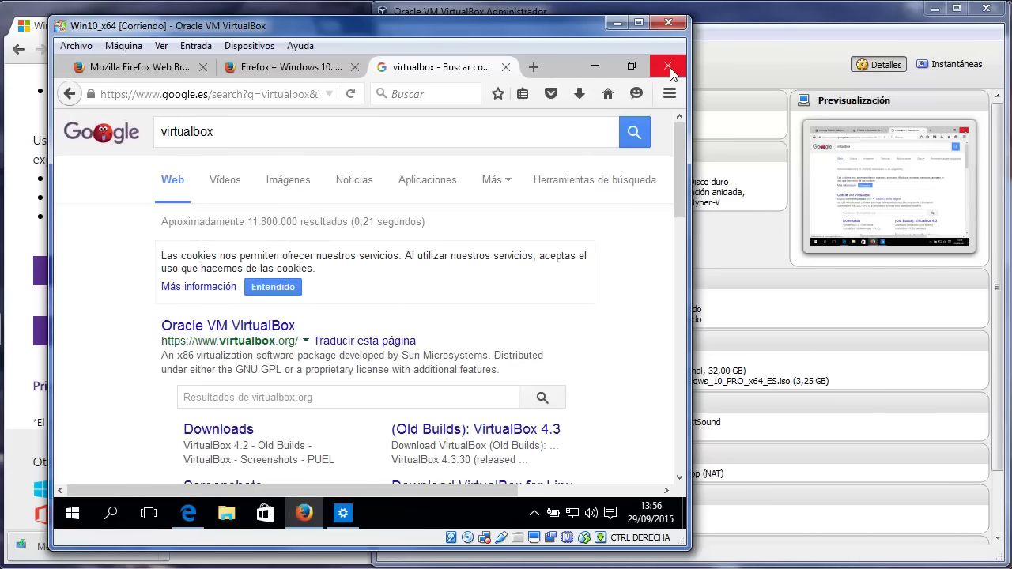
# - Close Firefox with all its tabs and close the Windows settings window
pyautogui.click(669, 69)
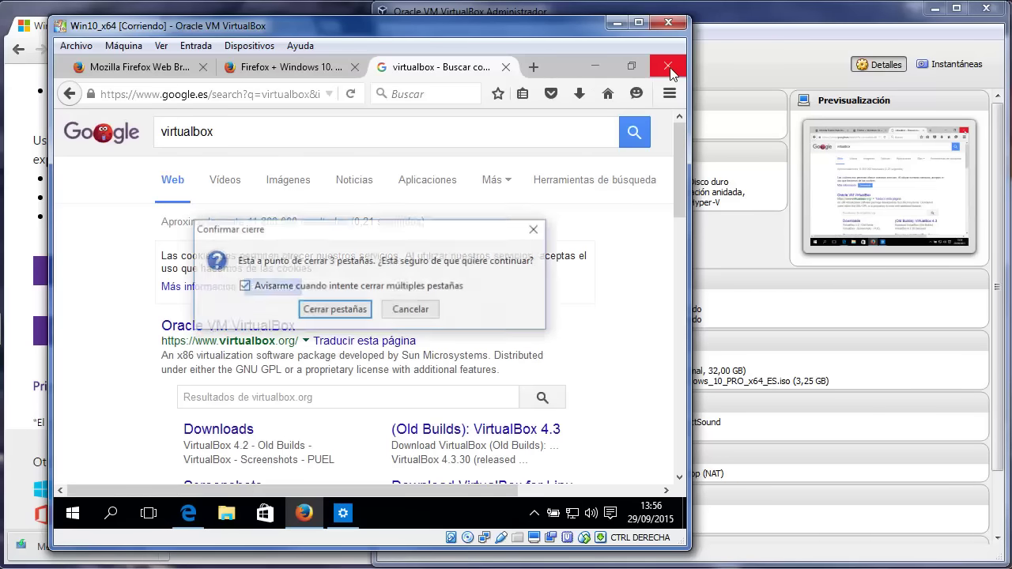
pyautogui.click(336, 310)
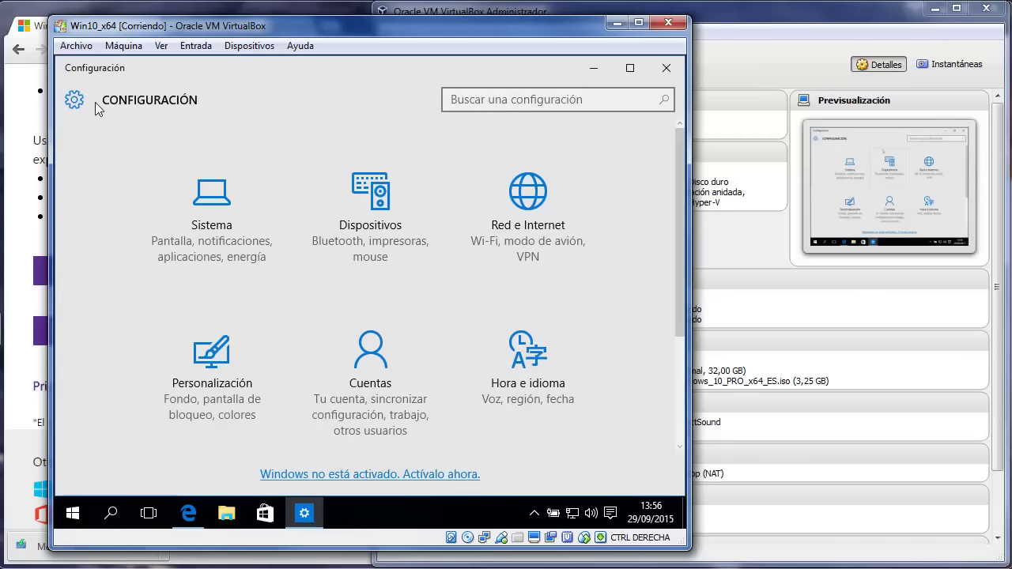
pyautogui.click(672, 69)
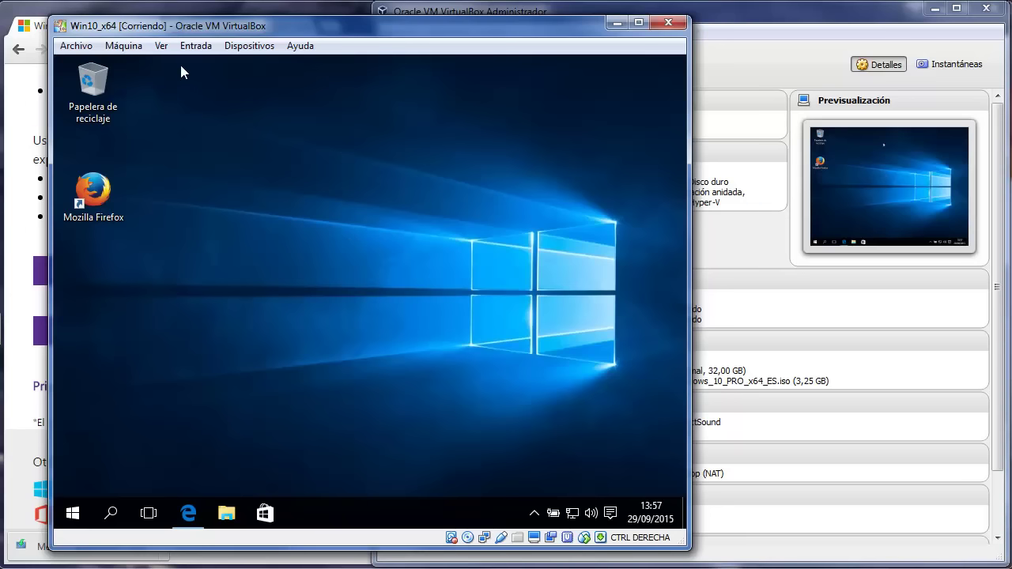
pyautogui.click(249, 46)
pyautogui.moveTo(264, 119)
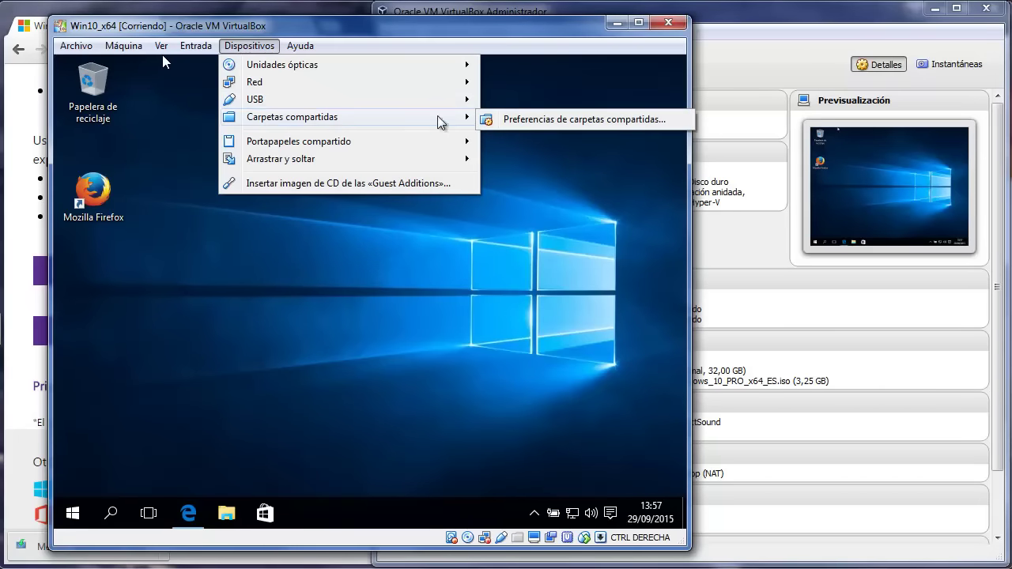
pyautogui.click(528, 120)
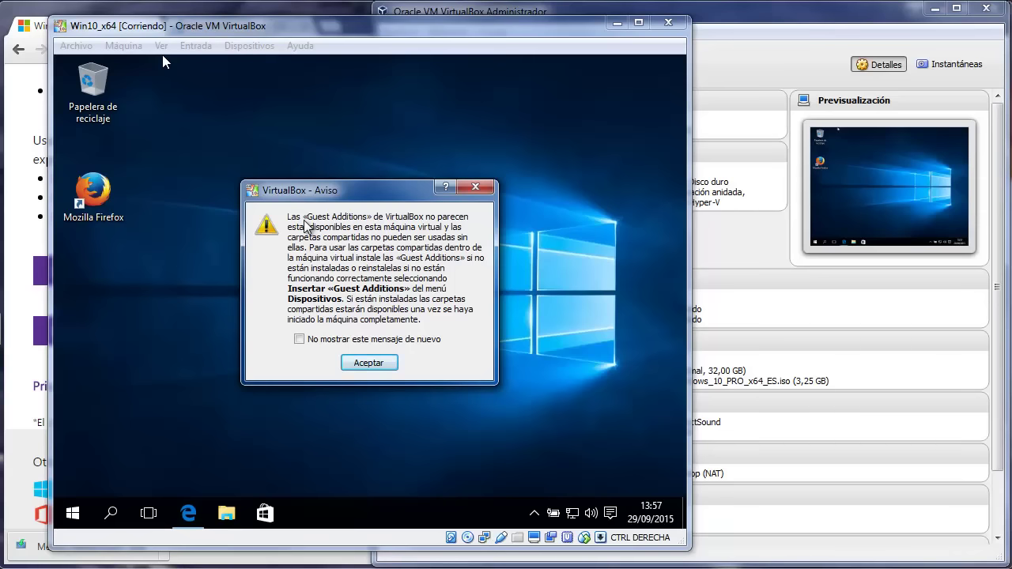
pyautogui.click(369, 364)
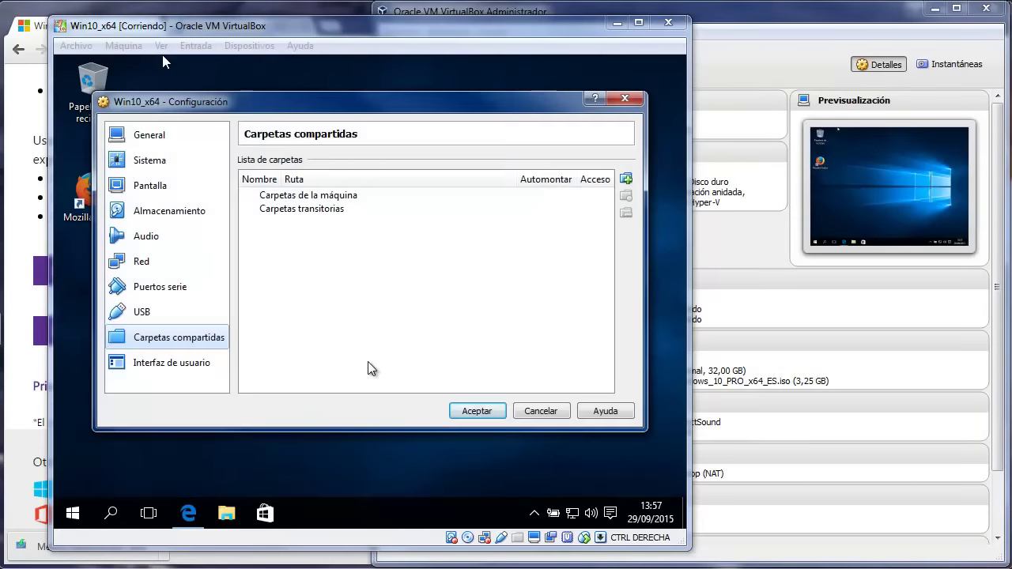
pyautogui.click(554, 415)
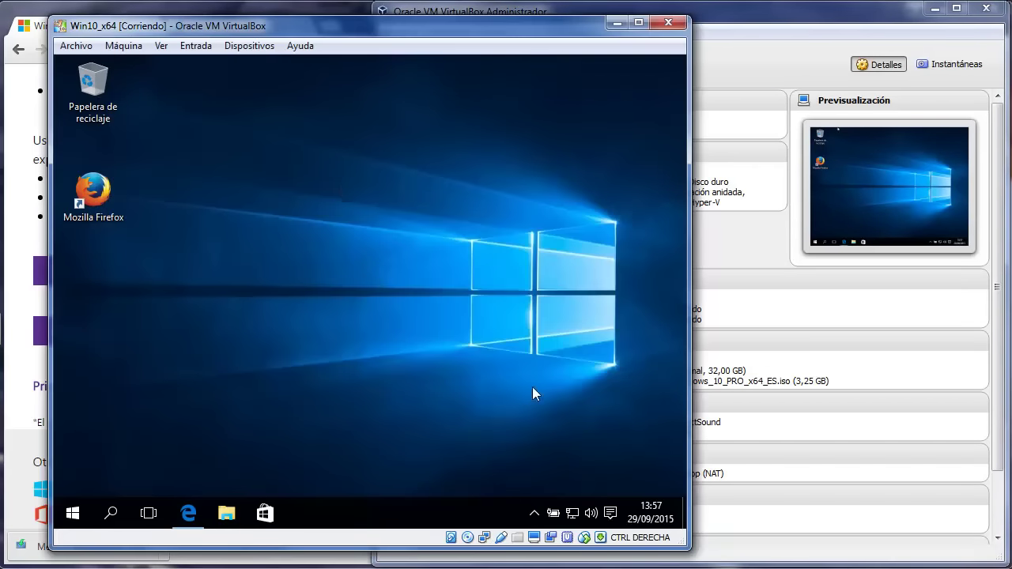
# - Remove the Windows_10_PRO_x64_ES.iso disk from the virtual machine's optical drive
pyautogui.click(248, 47)
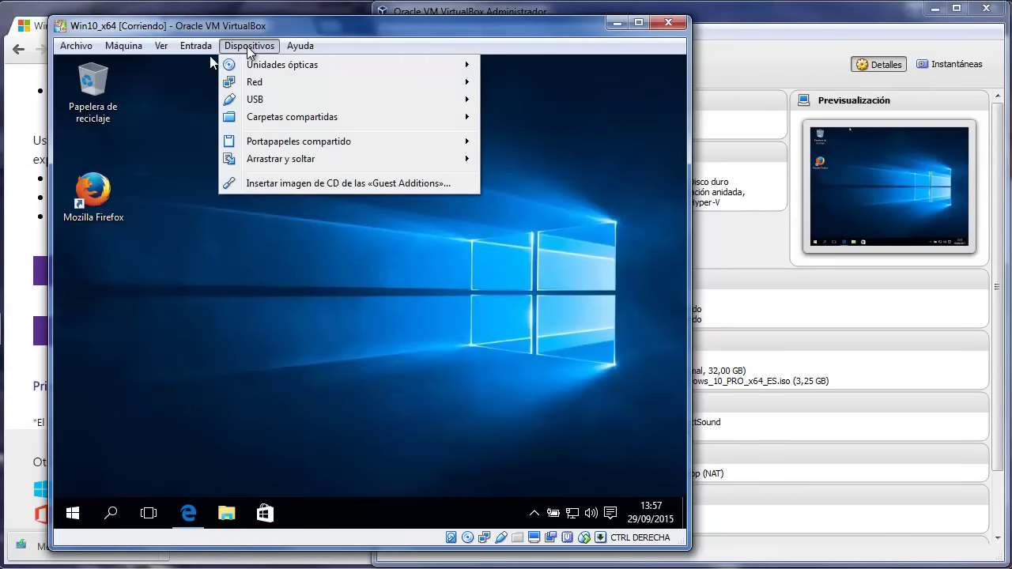
pyautogui.moveTo(255, 68)
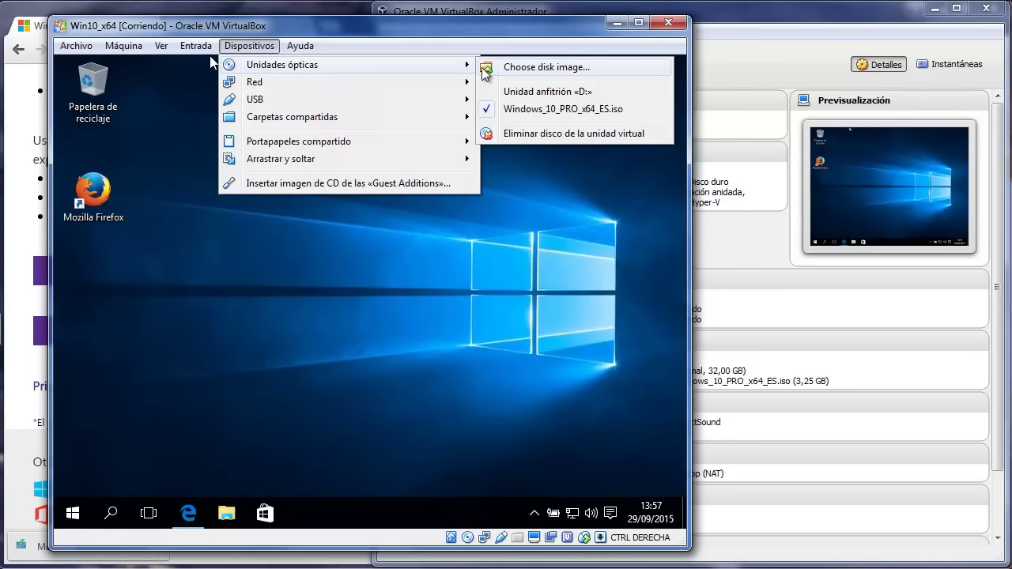
pyautogui.click(535, 136)
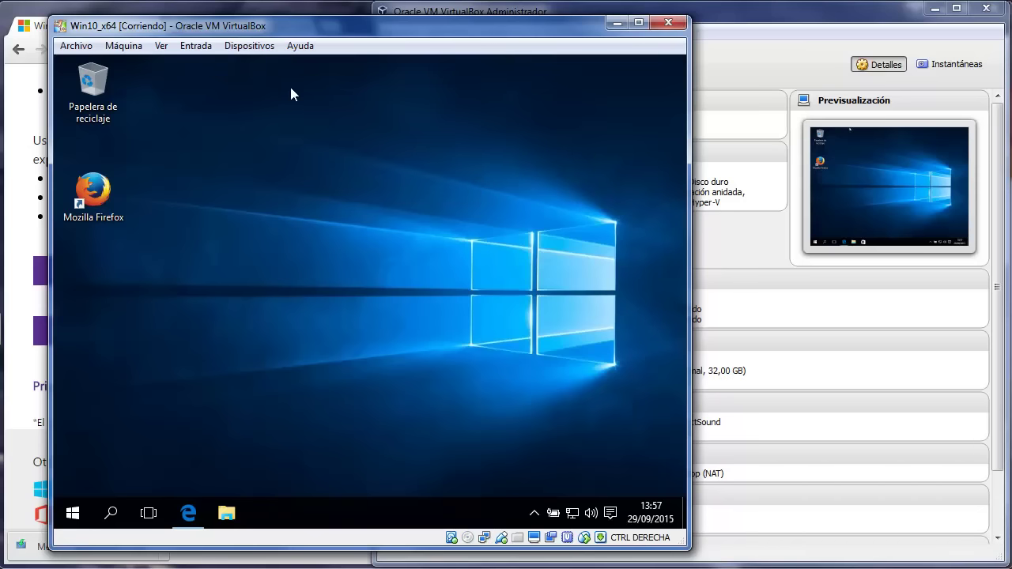
# - Insert the Guest Additions CD image, run VBoxWindowsAdditions.exe from it and allow it to make changes
pyautogui.click(246, 45)
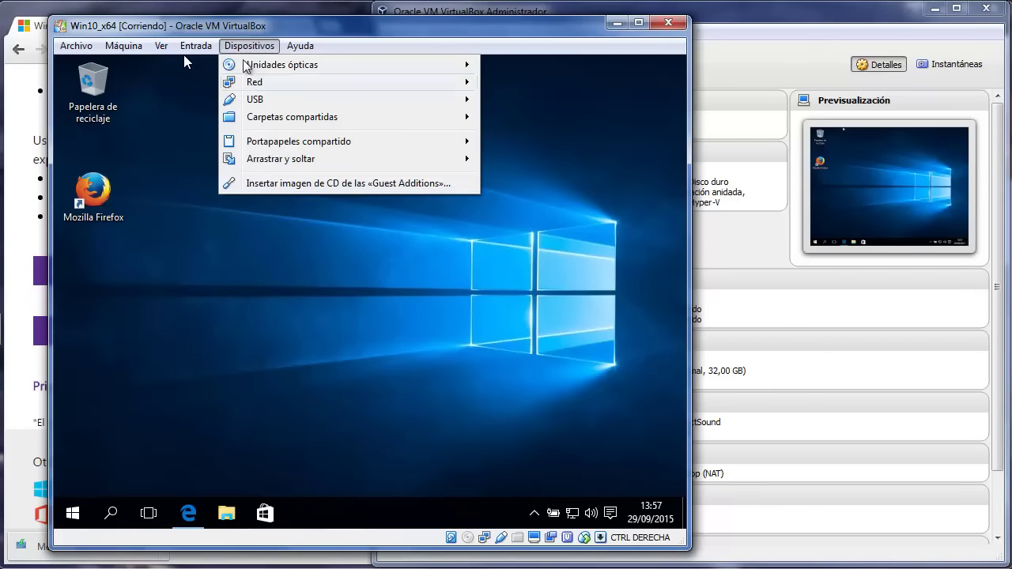
pyautogui.click(281, 183)
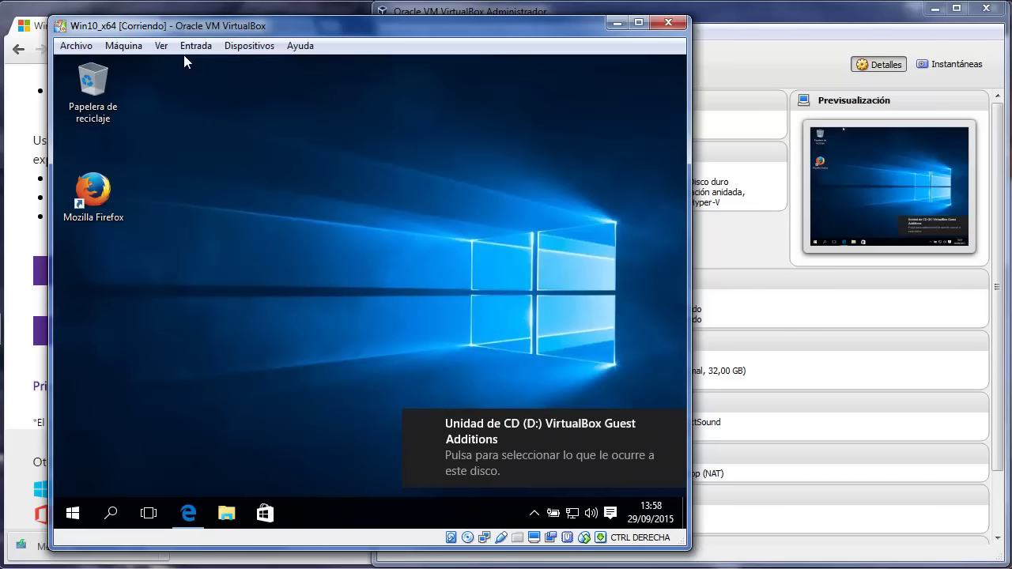
pyautogui.click(467, 431)
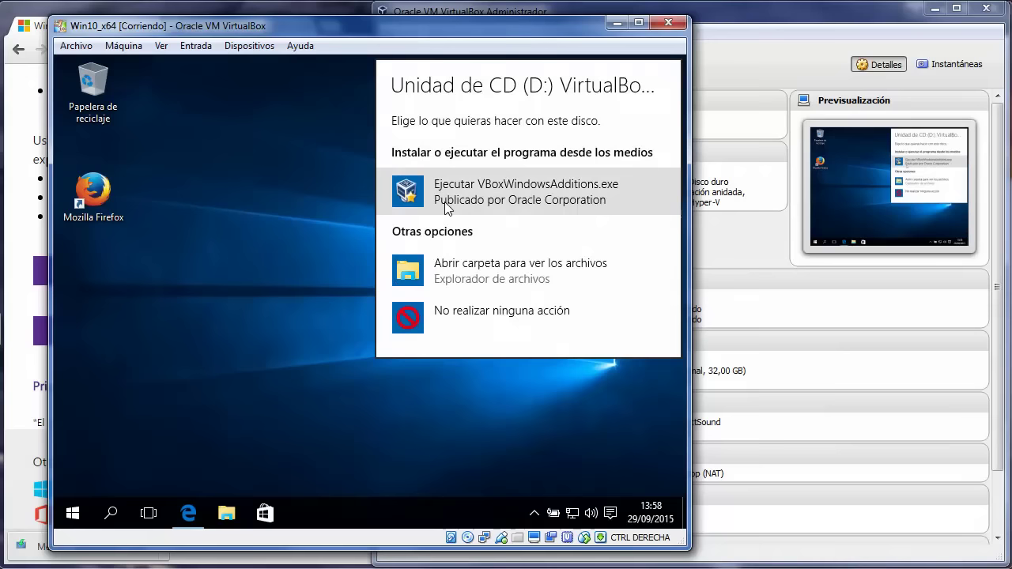
pyautogui.click(472, 188)
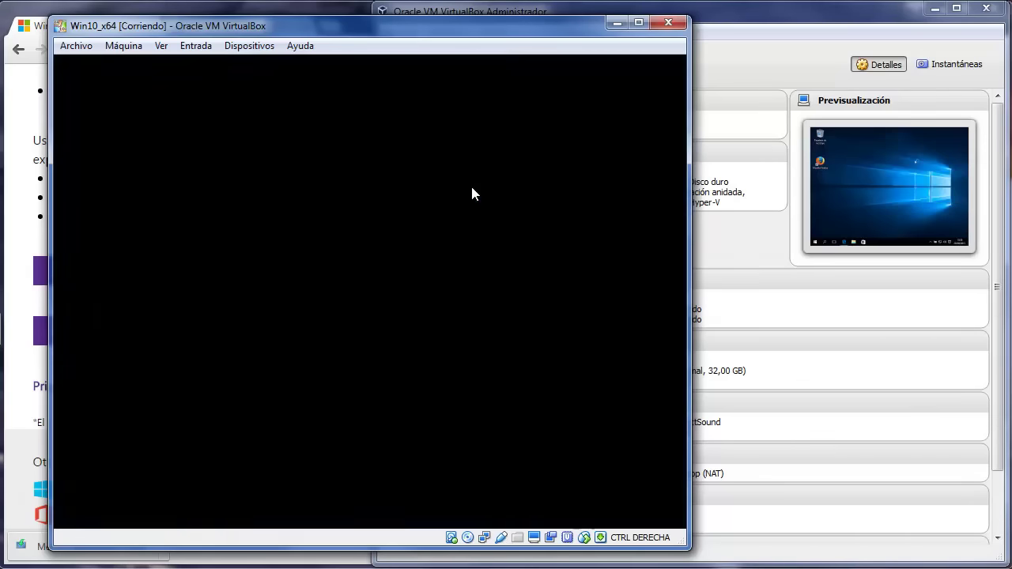
pyautogui.click(443, 327)
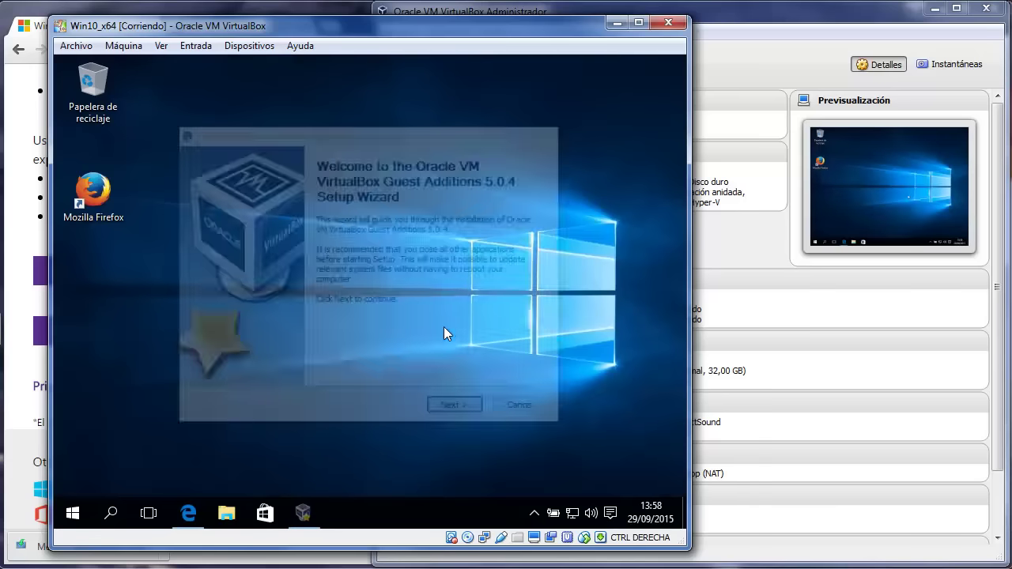
# - Install Guest Additions 5.0.4 in the default folder with the Oracle device software, and reboot the virtual machine
pyautogui.click(456, 414)
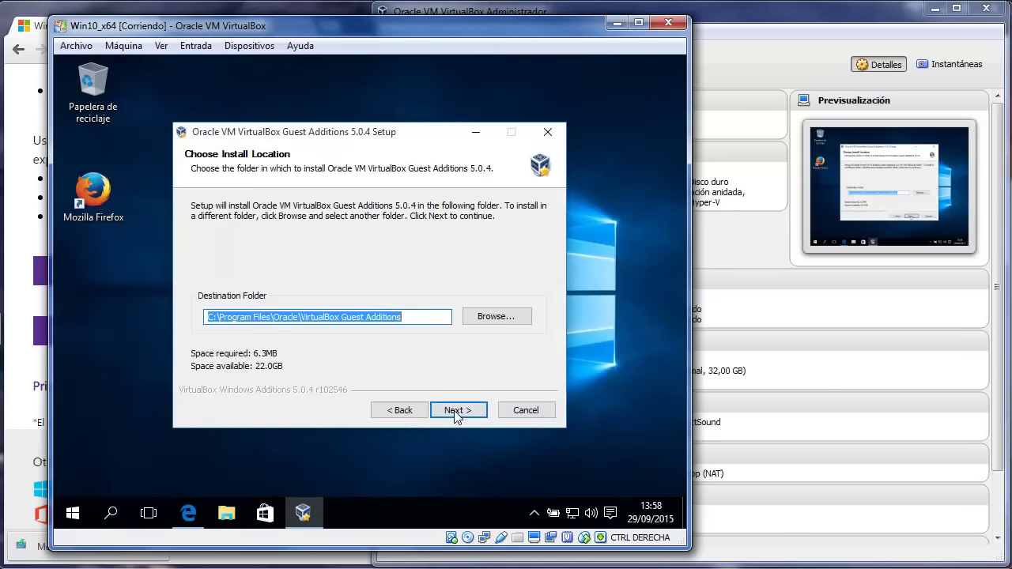
pyautogui.click(455, 411)
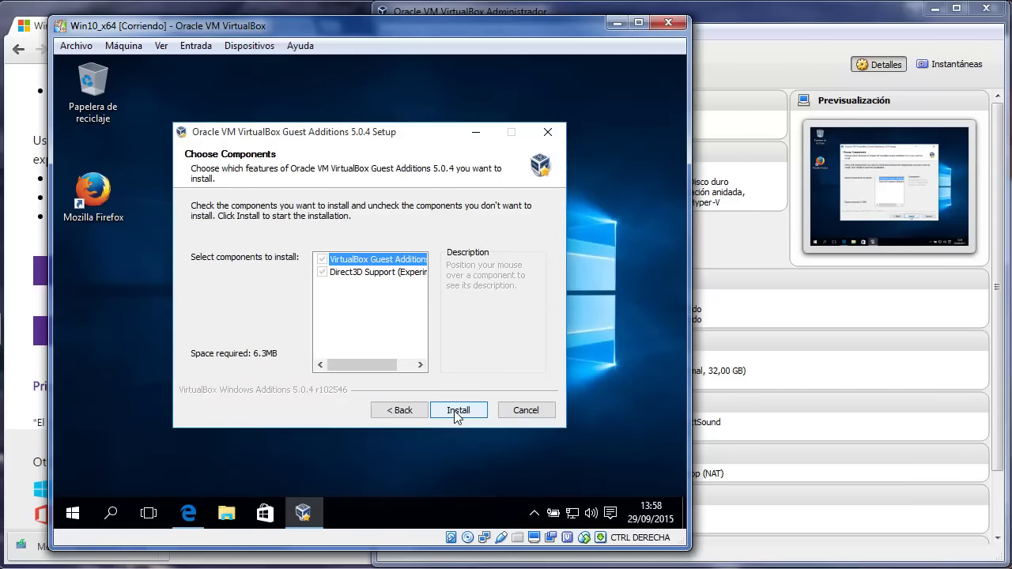
pyautogui.click(456, 410)
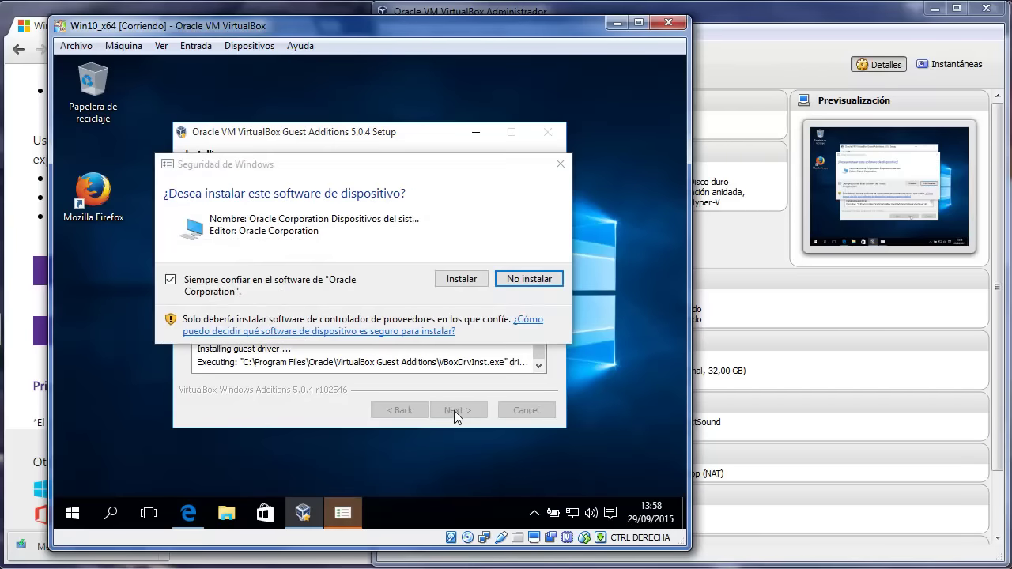
pyautogui.click(461, 279)
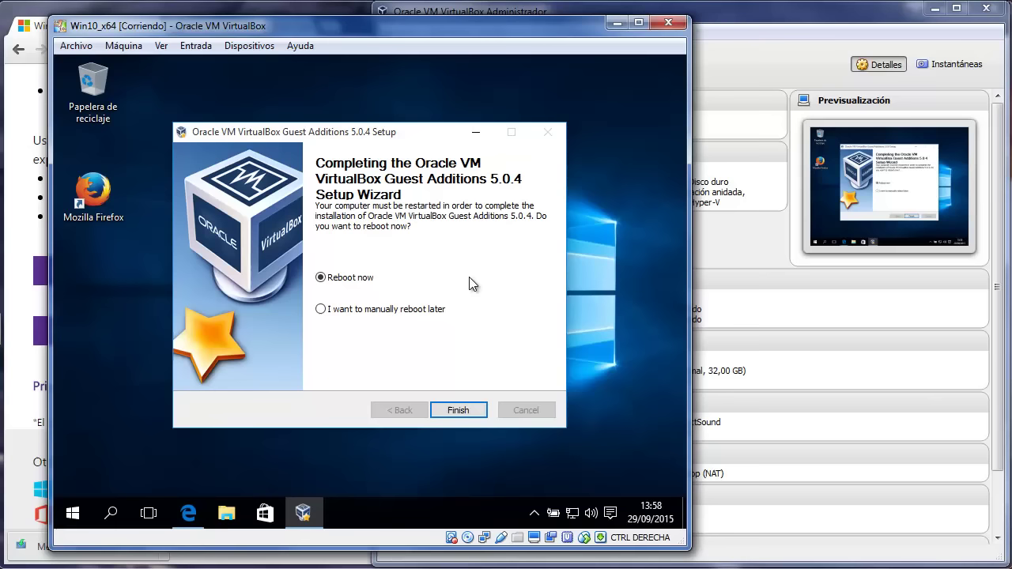
pyautogui.click(467, 413)
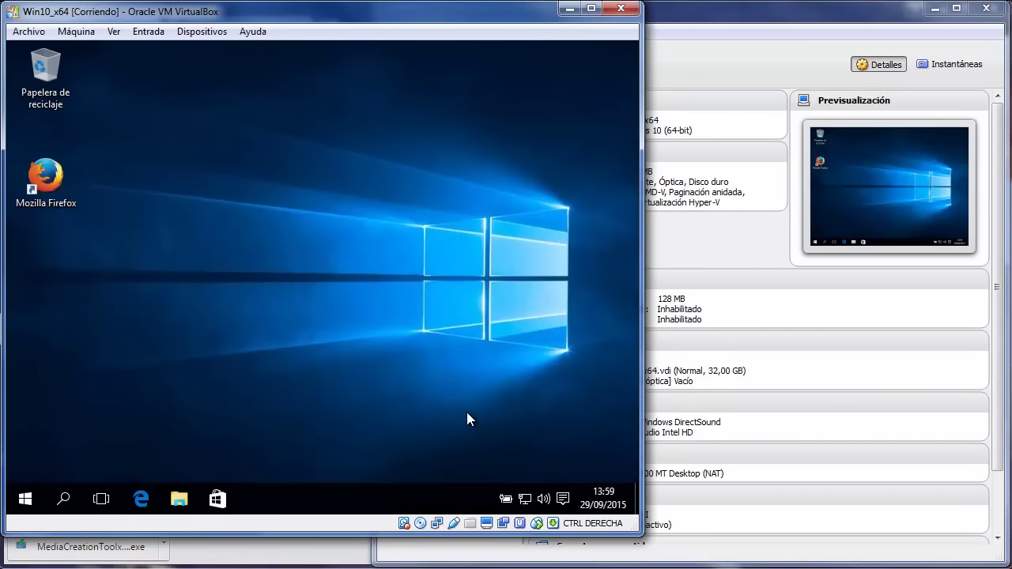
# - Add a shared folder in the virtual machine's settings, using the Intercambio folder on the host desktop as its path
pyautogui.click(202, 35)
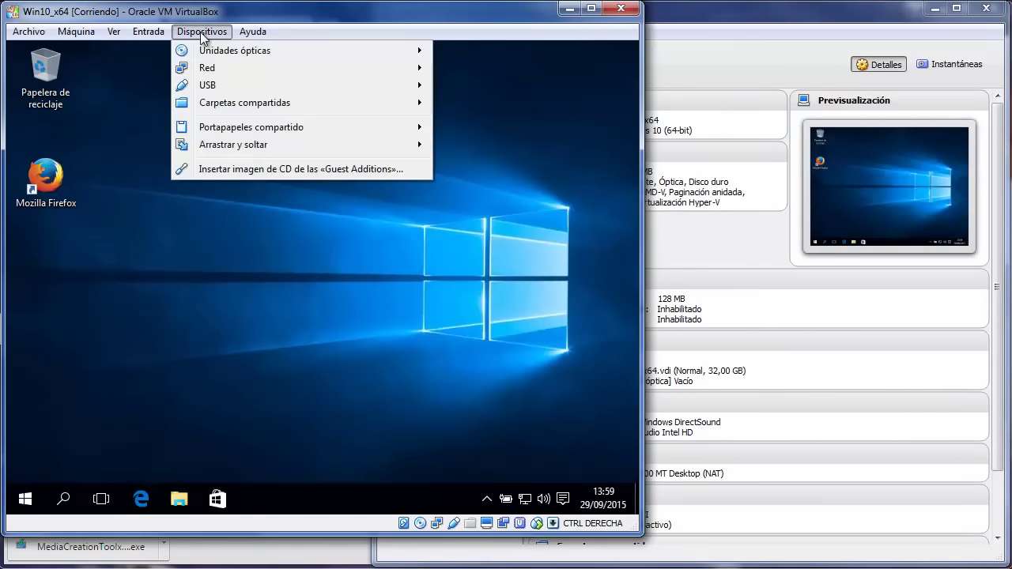
pyautogui.moveTo(224, 103)
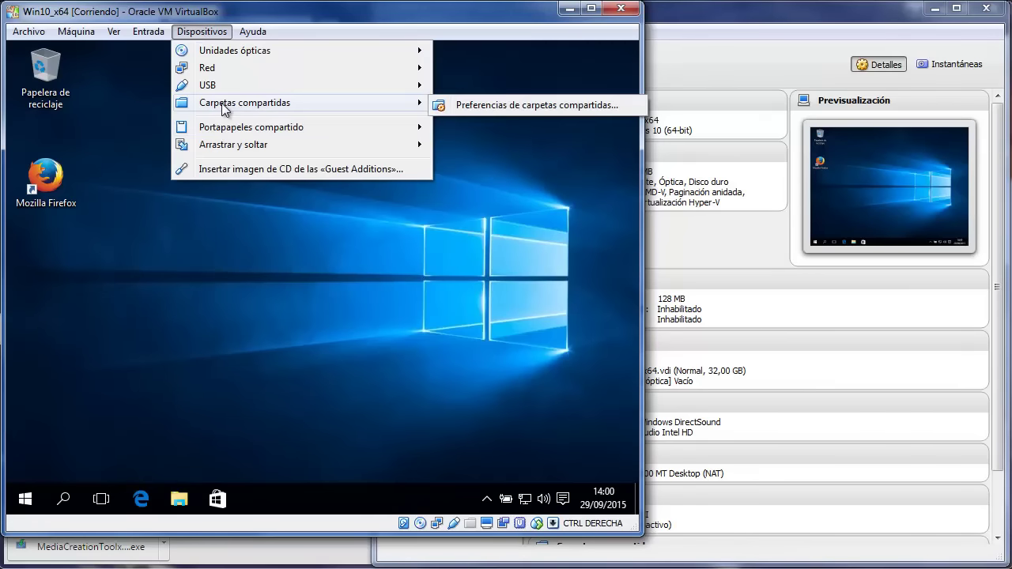
pyautogui.click(514, 105)
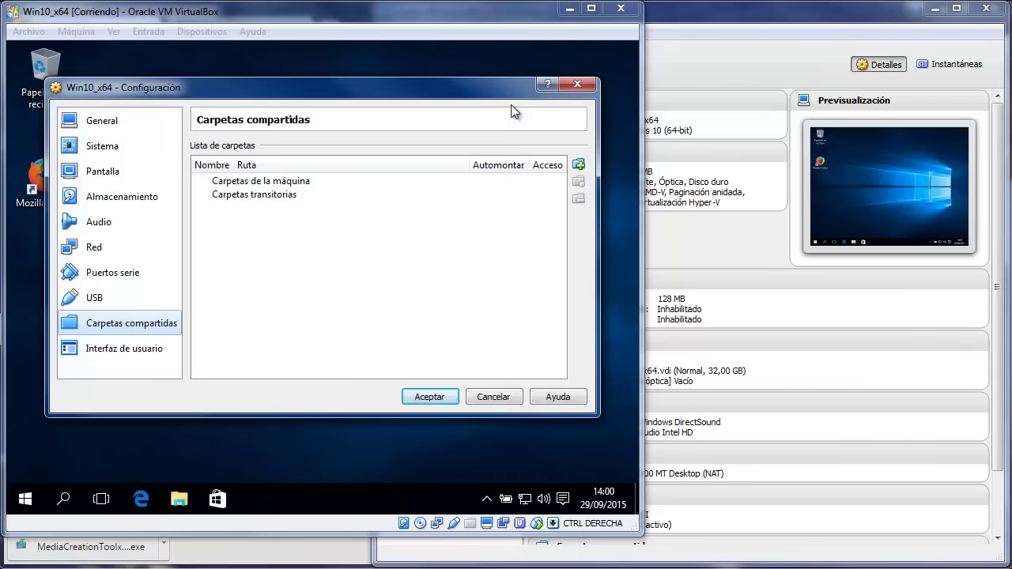
pyautogui.click(579, 165)
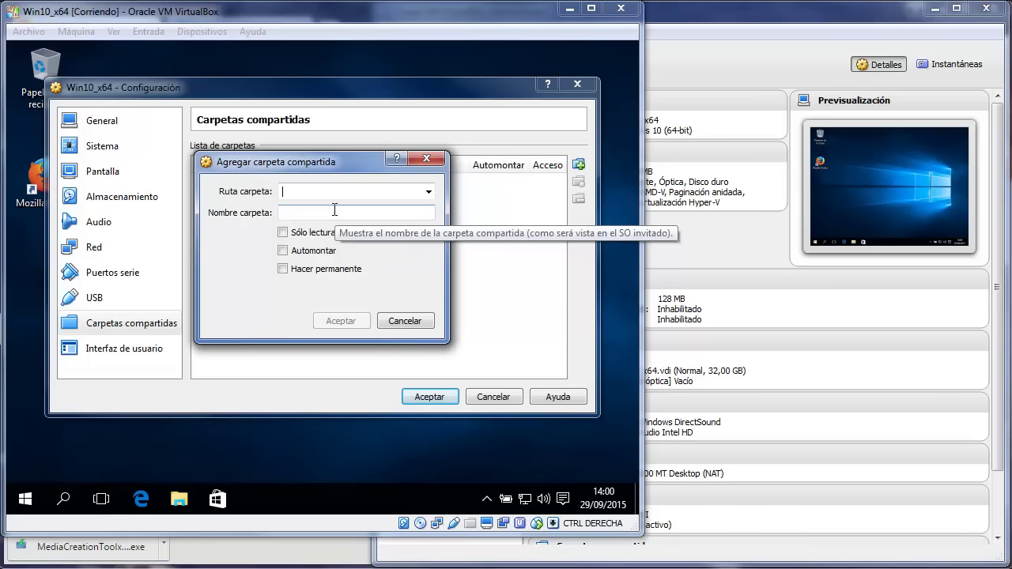
pyautogui.click(428, 192)
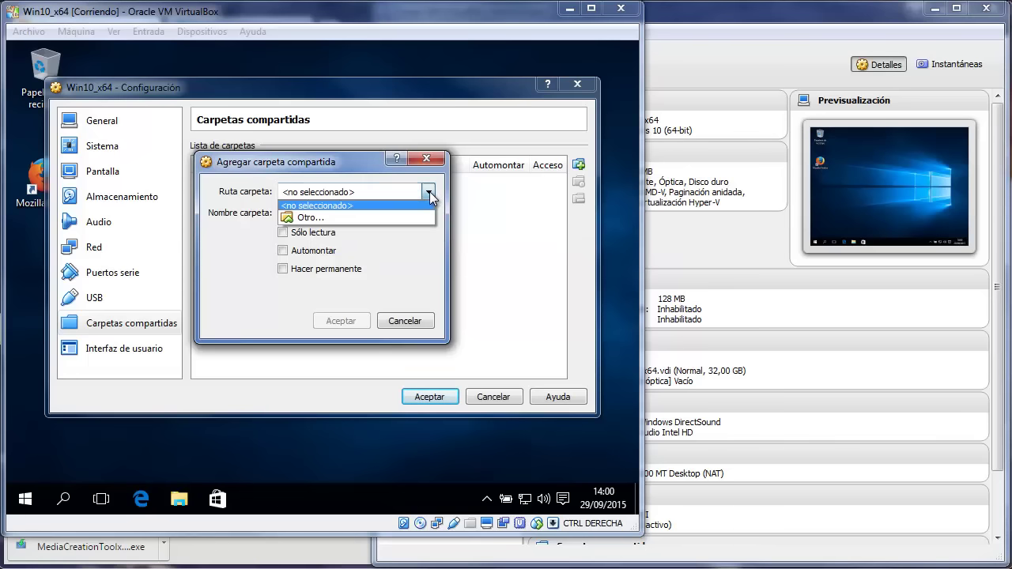
pyautogui.click(310, 219)
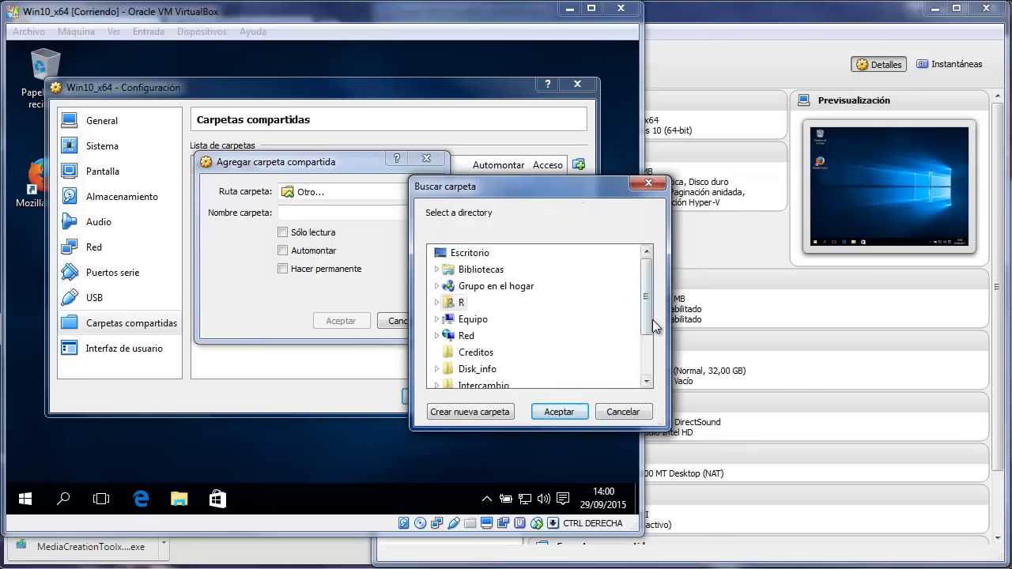
pyautogui.moveTo(650, 323); pyautogui.dragTo(647, 353)
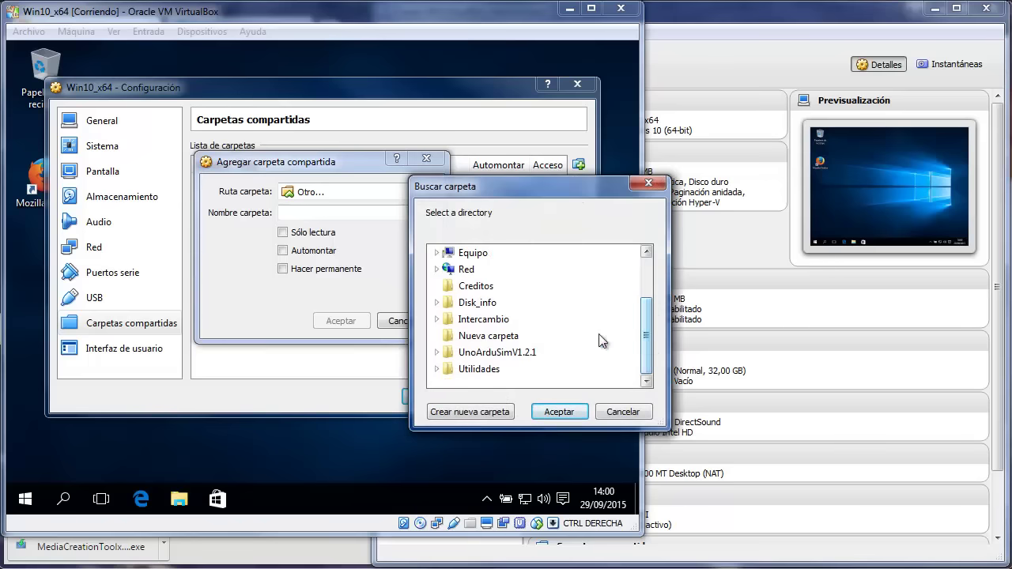
pyautogui.doubleClick(486, 319)
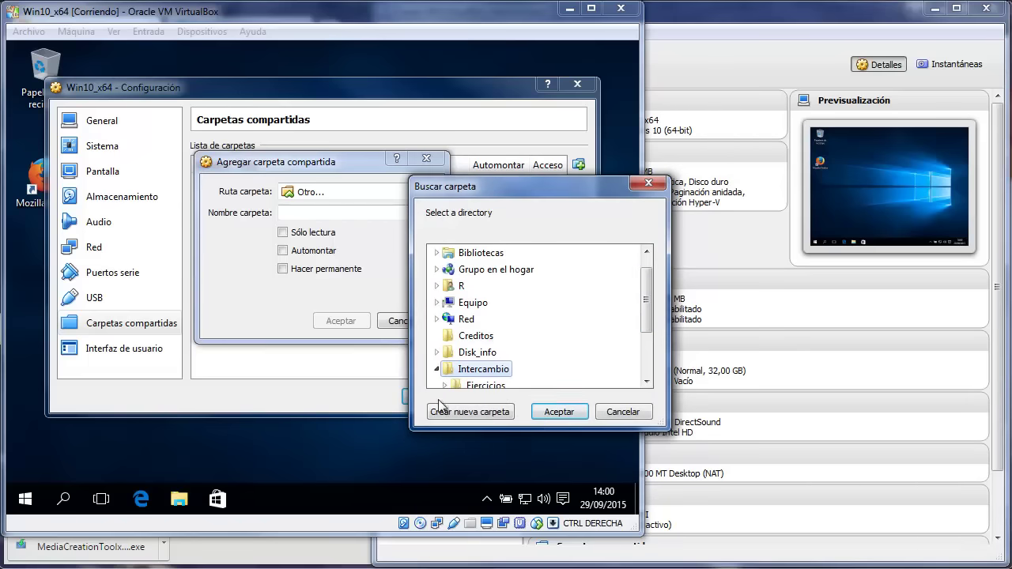
pyautogui.click(559, 412)
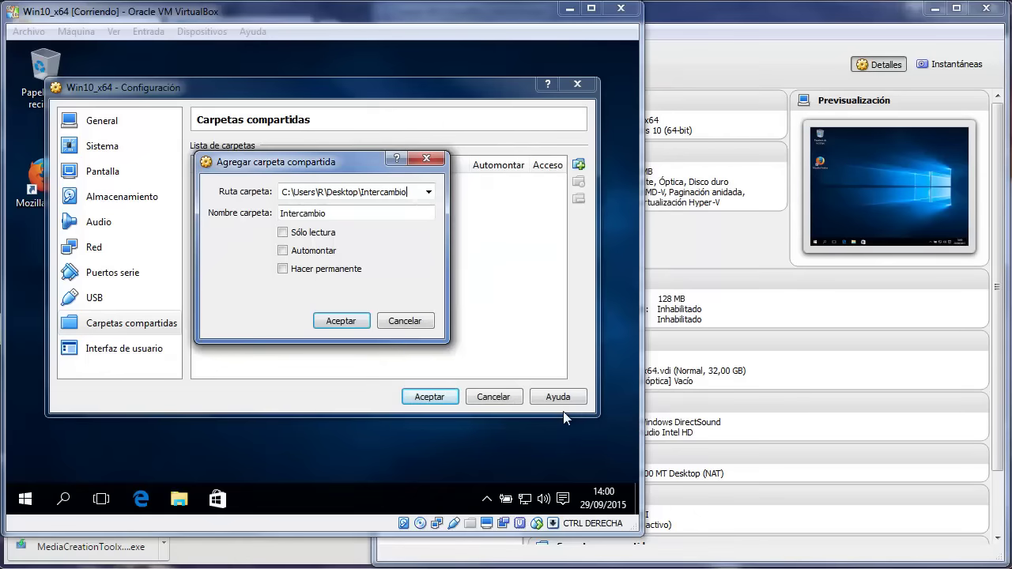
# - Make the Intercambio shared folder automounted and permanent, and accept the virtual machine's settings
pyautogui.click(283, 251)
pyautogui.click(282, 270)
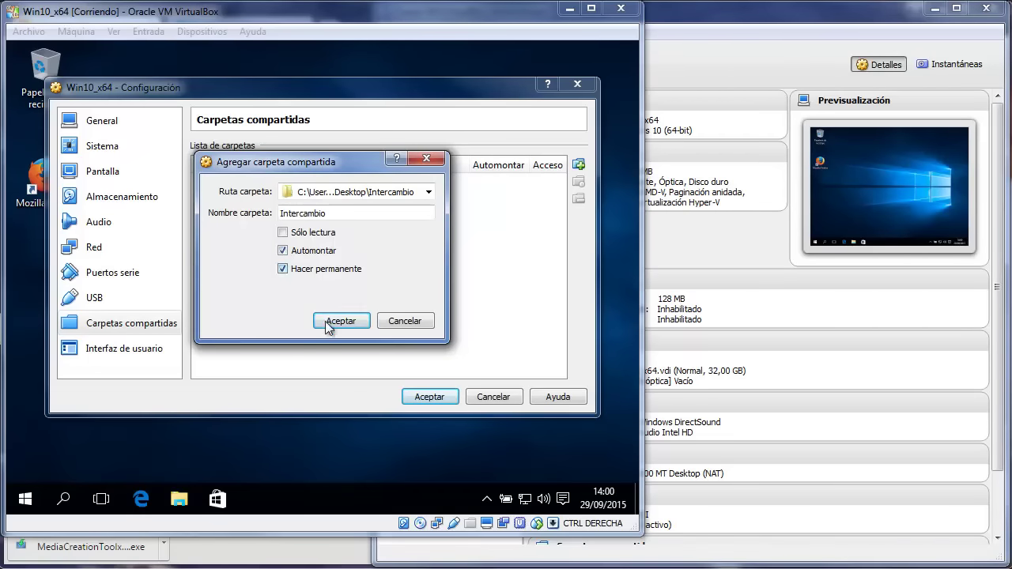
pyautogui.click(347, 323)
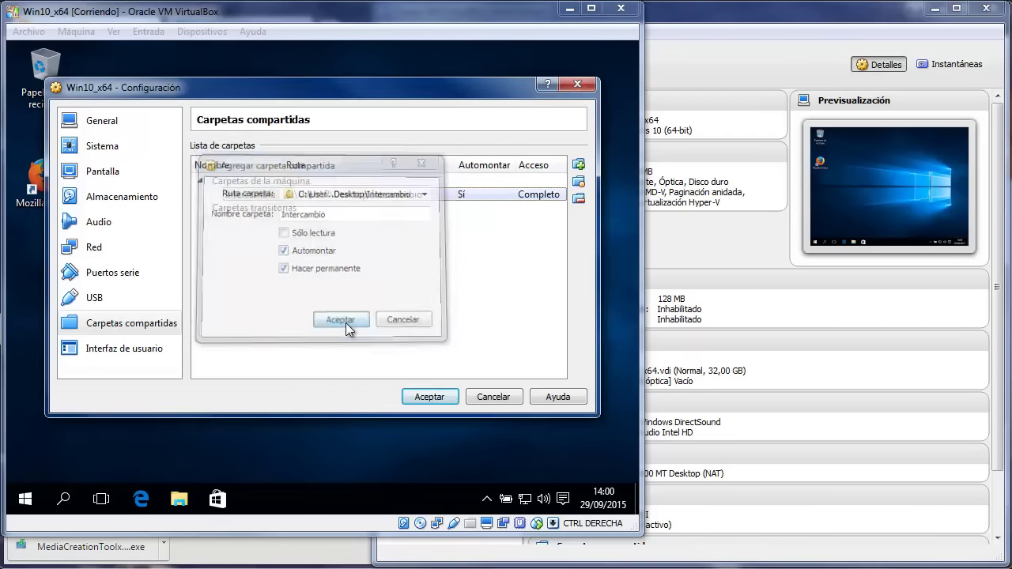
pyautogui.click(425, 393)
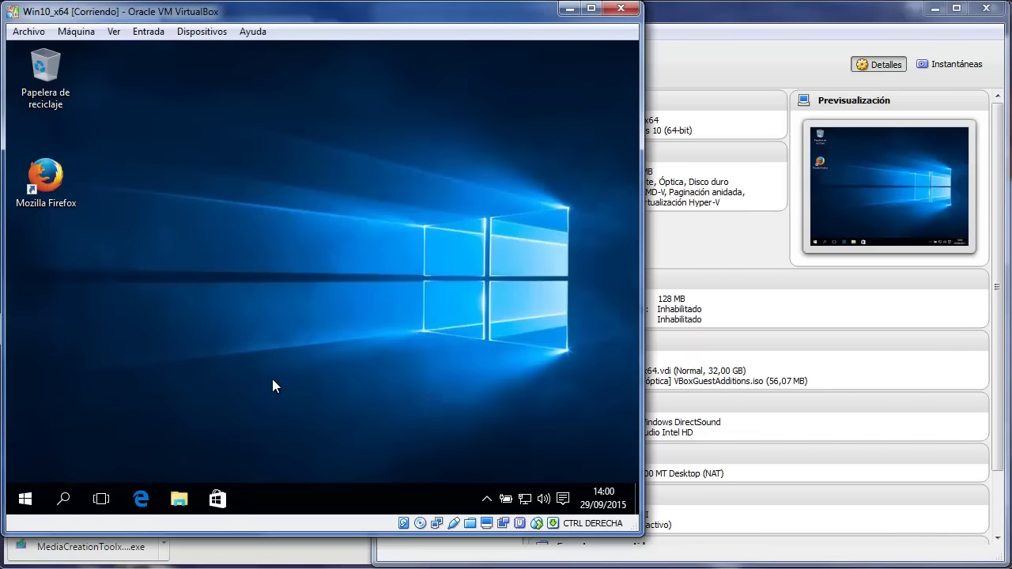
# - Eject the VirtualBox Guest Additions disc from CD drive D: in the guest's File Explorer
pyautogui.click(178, 499)
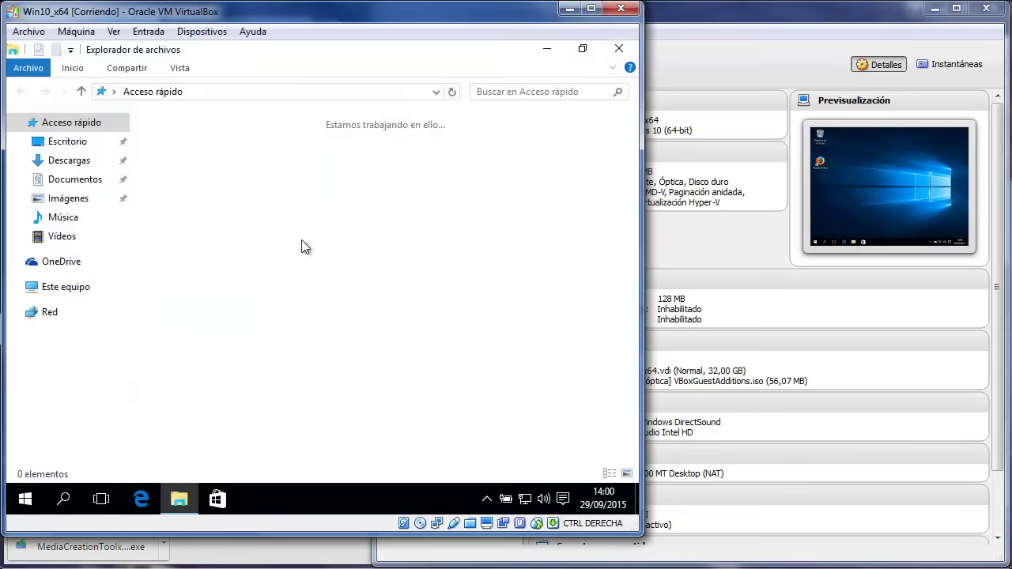
pyautogui.click(68, 288)
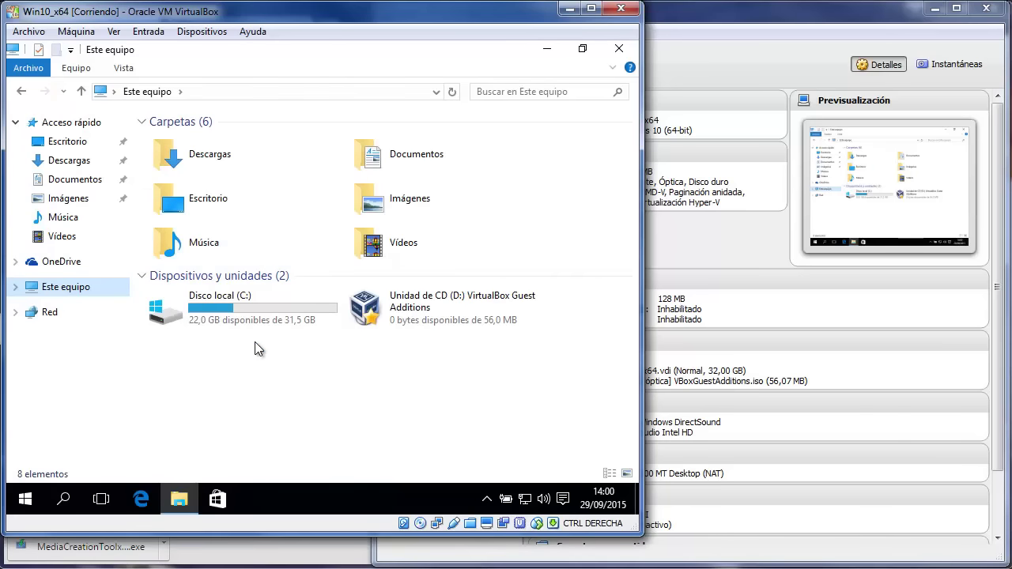
pyautogui.doubleClick(415, 310)
pyautogui.rightClick(417, 310)
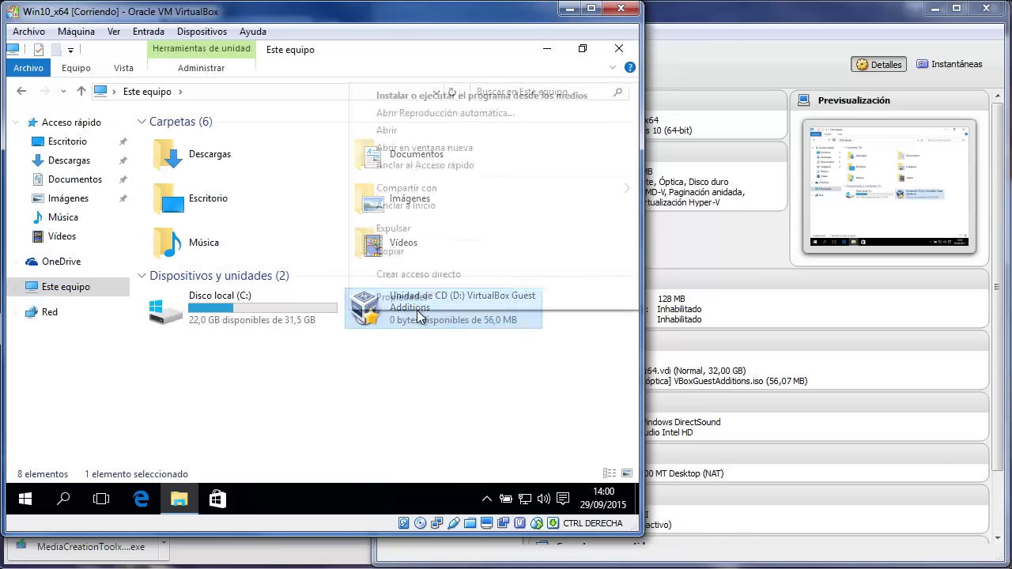
pyautogui.click(394, 230)
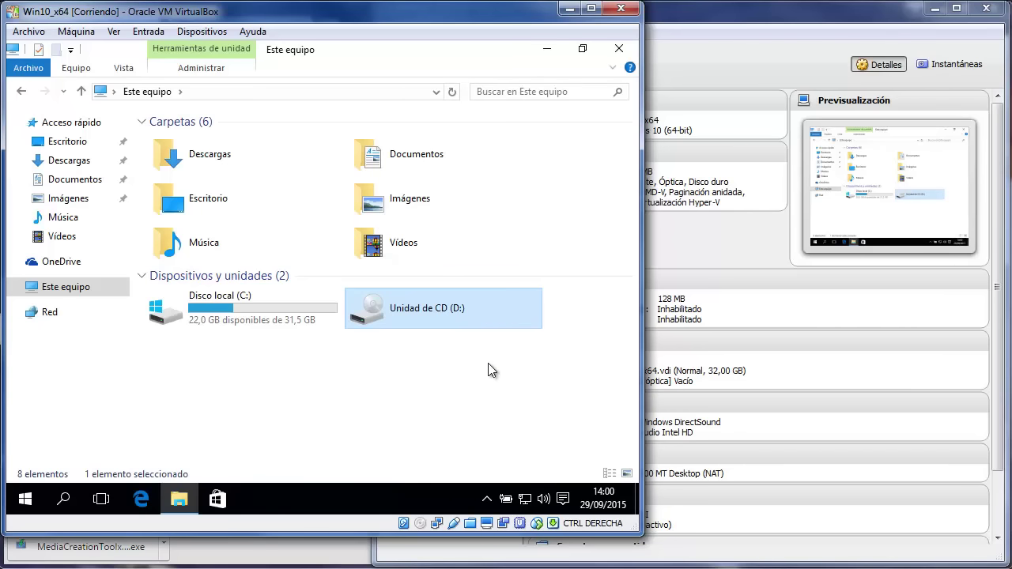
pyautogui.click(350, 370)
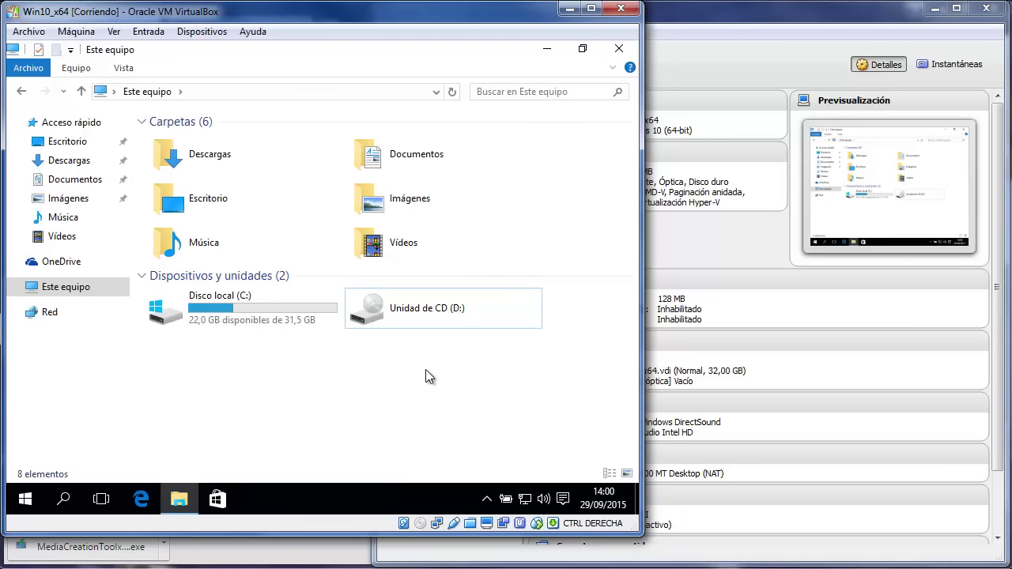
# - Turn on network discovery and file sharing for all public networks in the guest's Windows
pyautogui.click(45, 315)
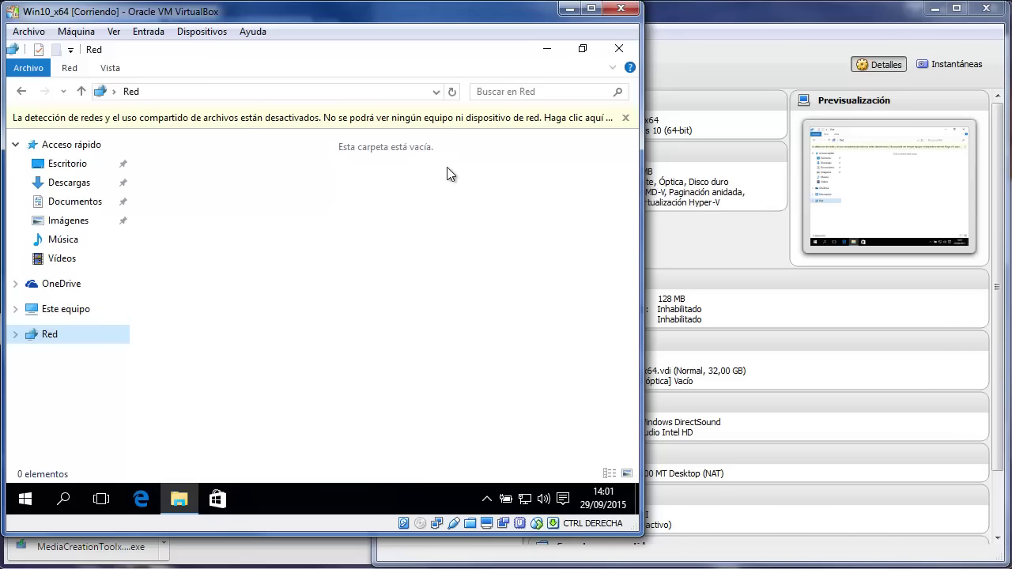
pyautogui.click(461, 119)
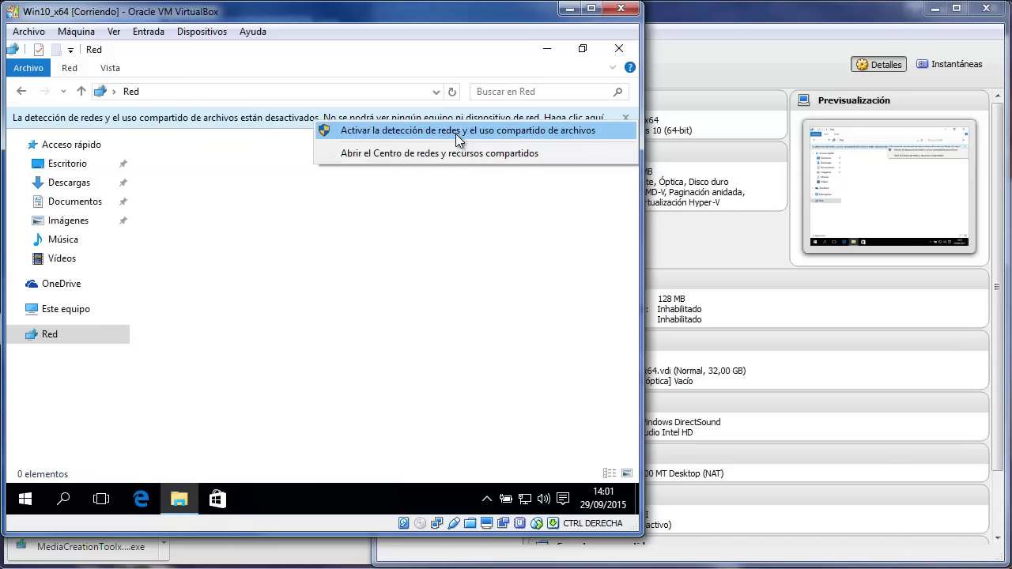
pyautogui.click(456, 134)
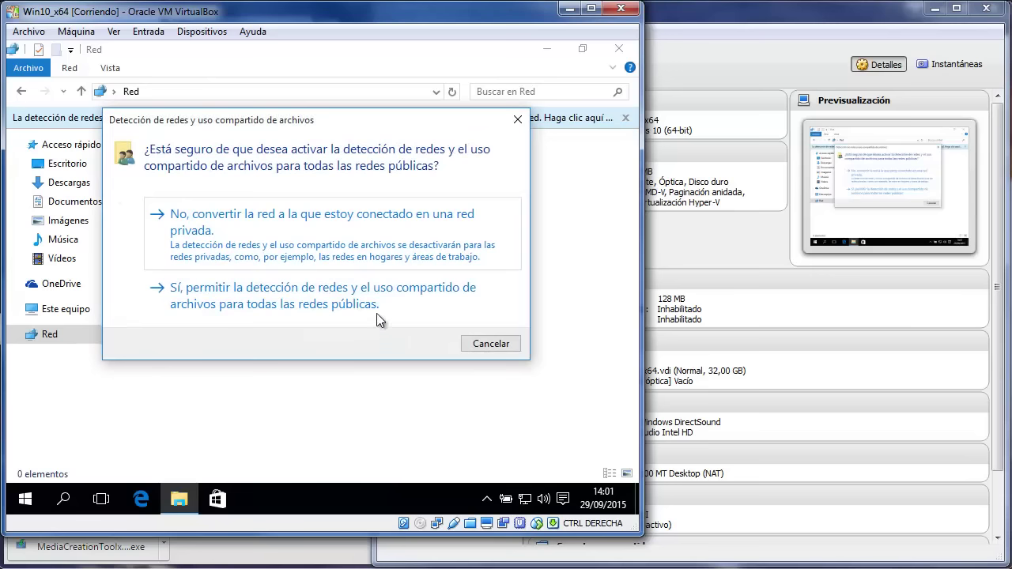
pyautogui.click(372, 299)
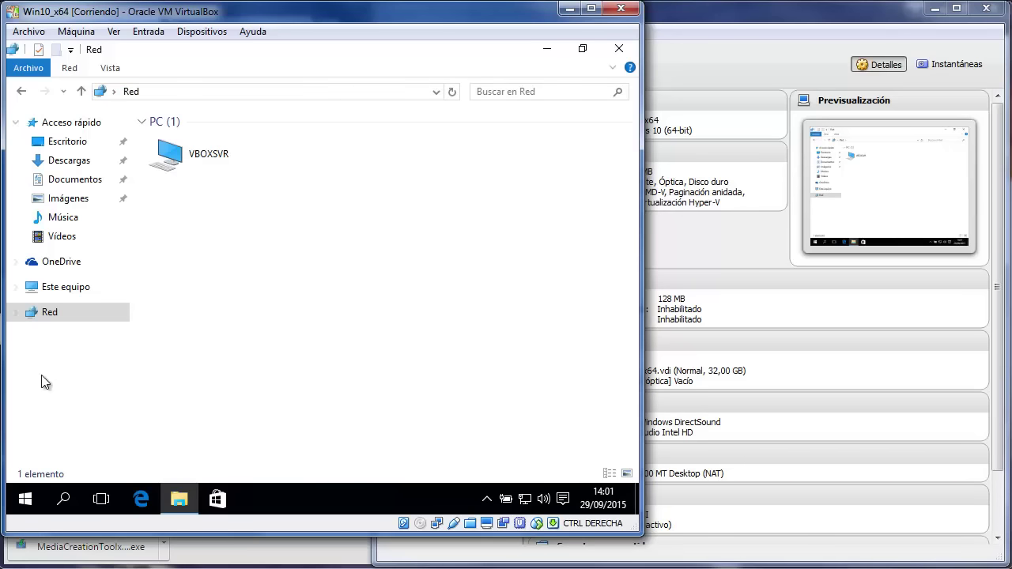
# - Find the Intercambio share under VBOXSVR and map it as network drive Z:, reconnecting at sign-in
pyautogui.click(16, 314)
pyautogui.click(23, 332)
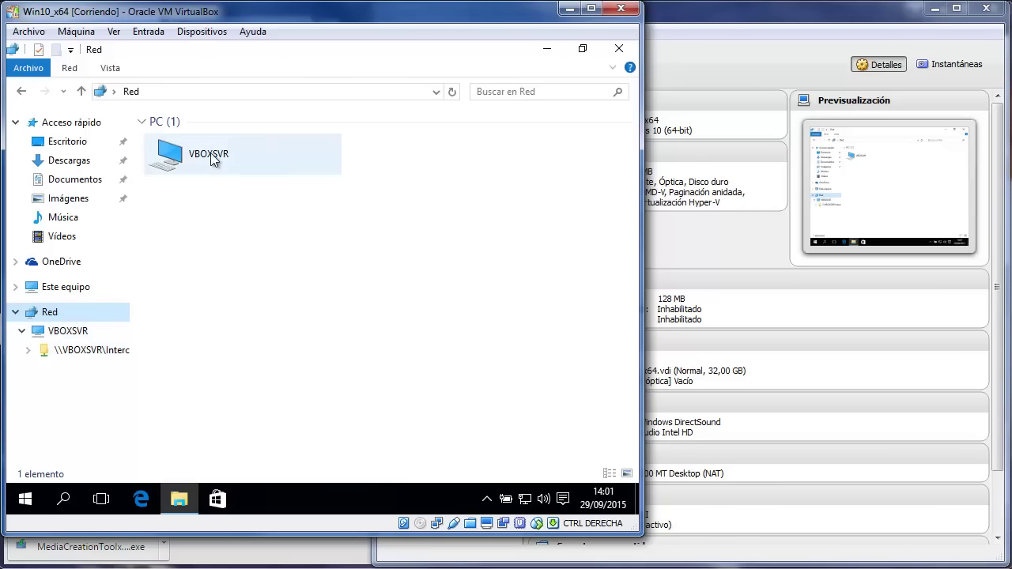
pyautogui.click(90, 353)
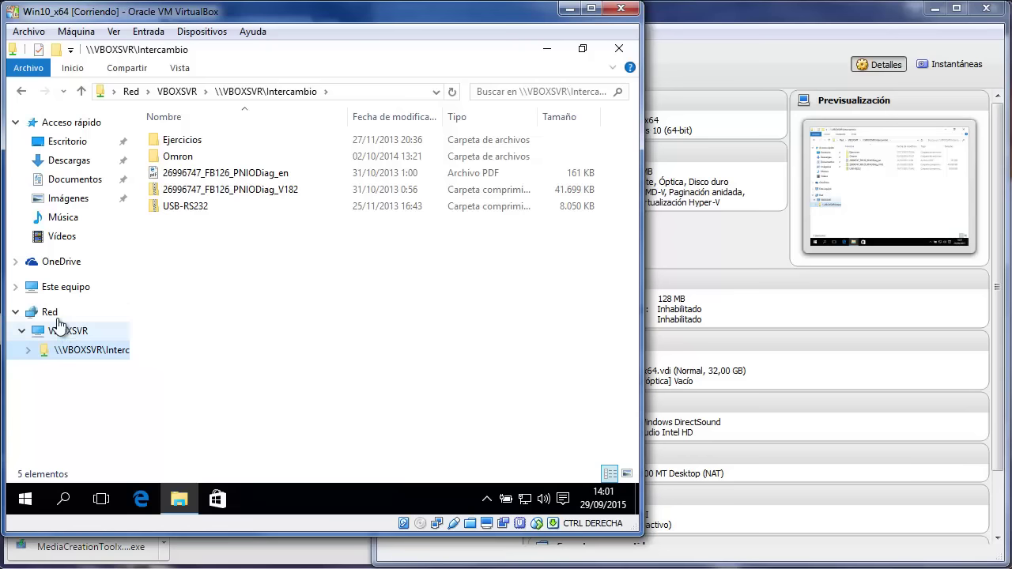
pyautogui.click(60, 327)
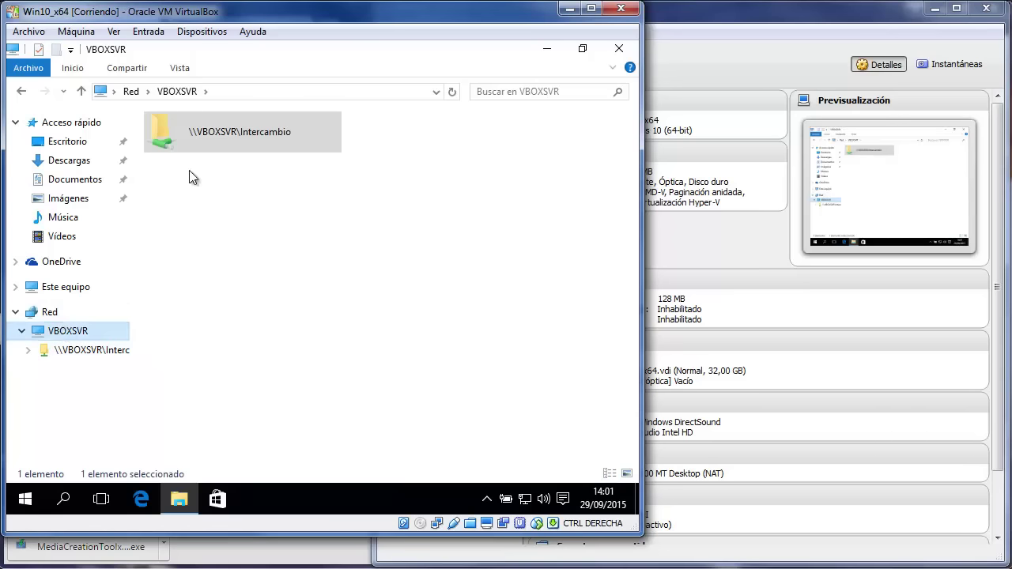
pyautogui.rightClick(227, 124)
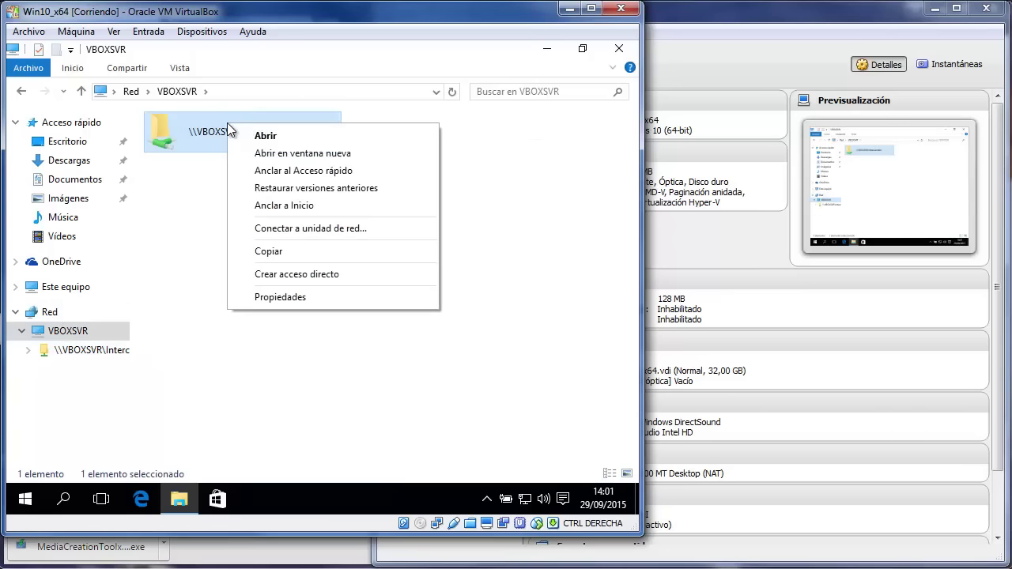
pyautogui.click(278, 232)
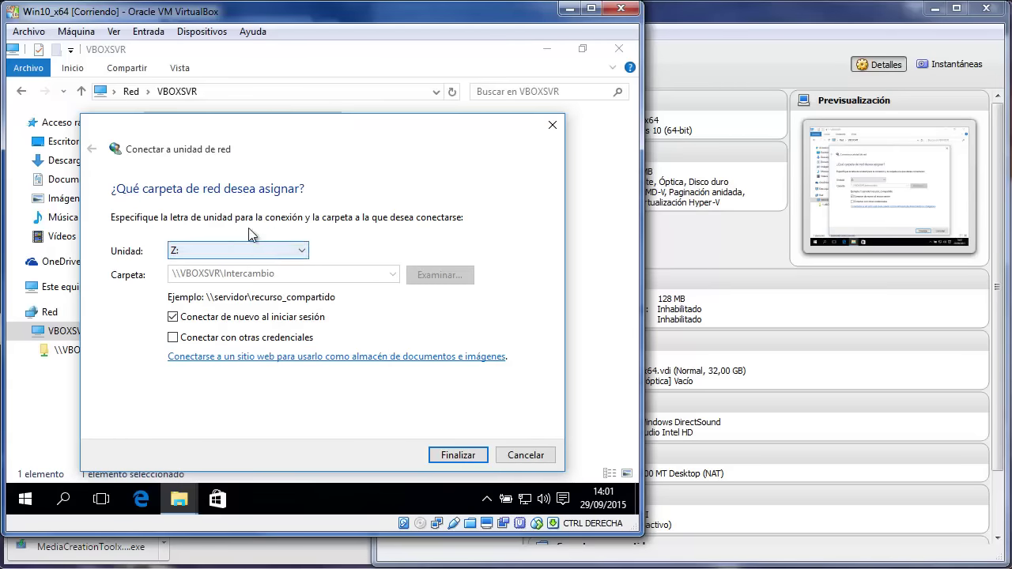
pyautogui.click(457, 456)
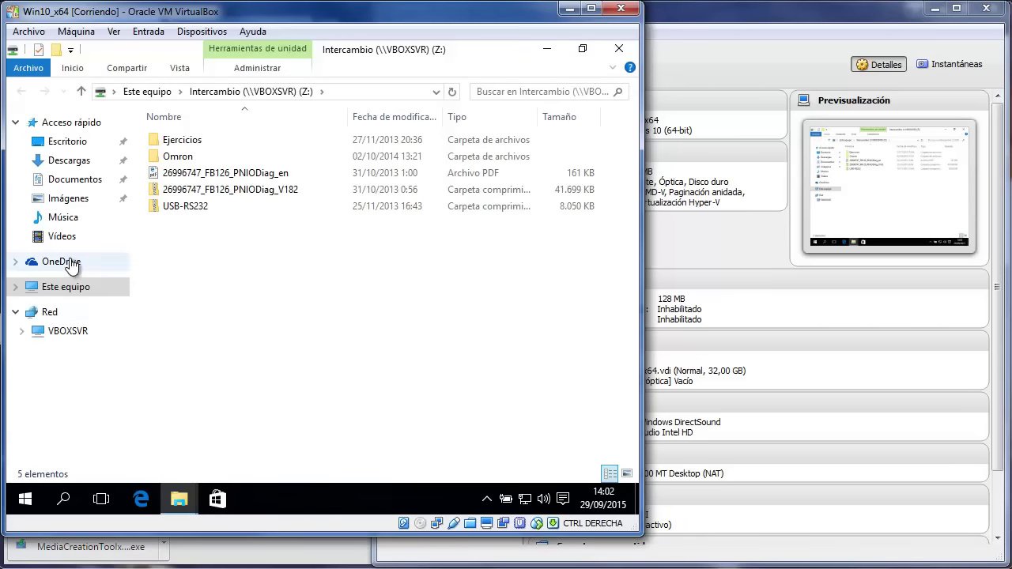
# - Check the mapped Intercambio drive Z: under Este equipo and look through its contents
pyautogui.click(66, 287)
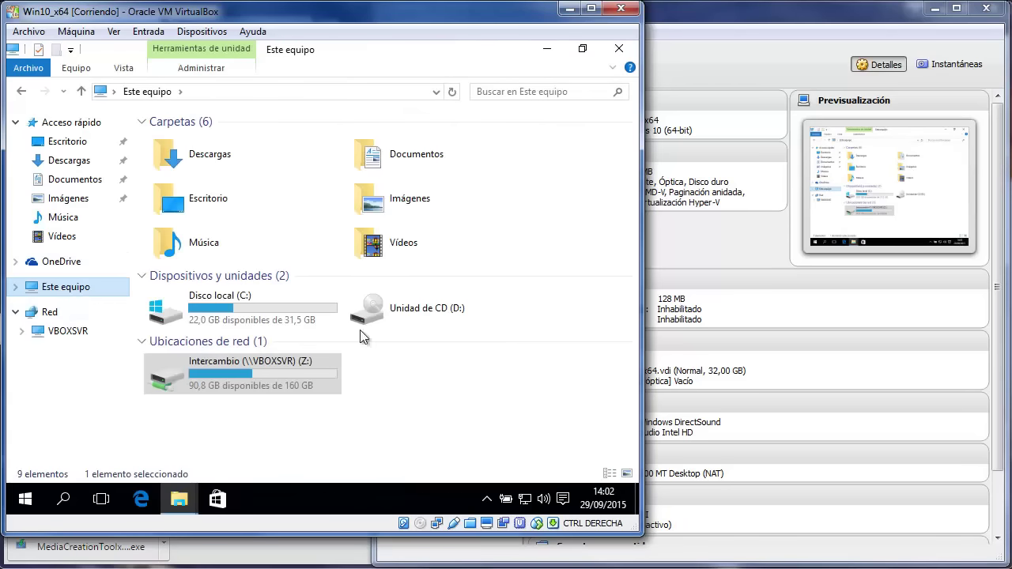
pyautogui.click(500, 366)
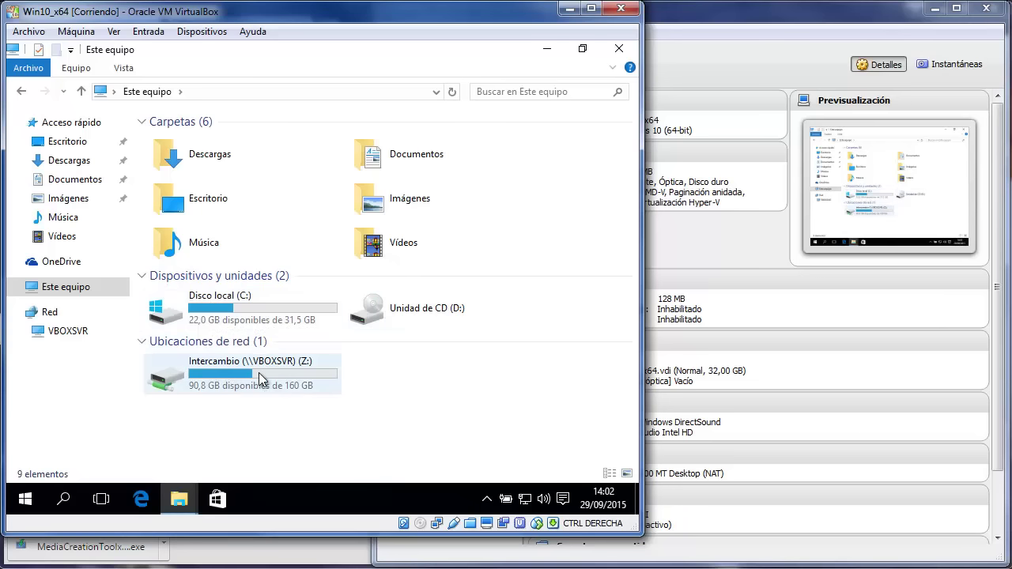
pyautogui.doubleClick(217, 378)
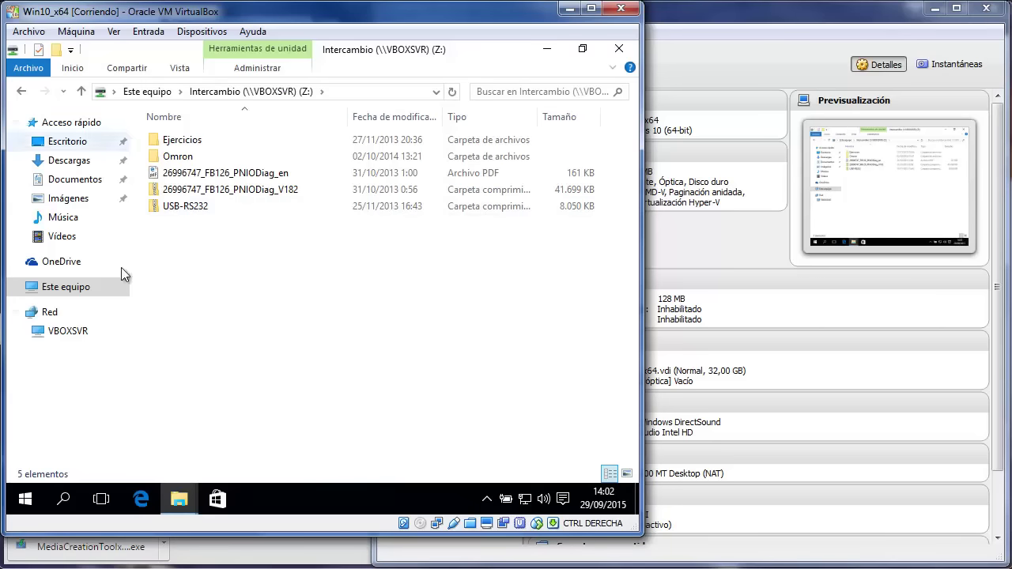
pyautogui.click(67, 287)
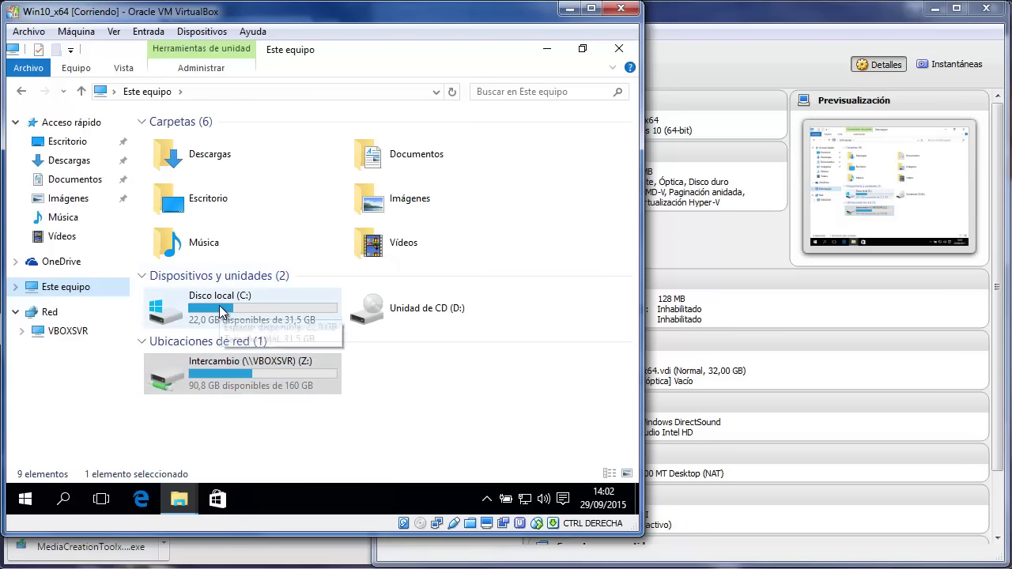
pyautogui.doubleClick(215, 372)
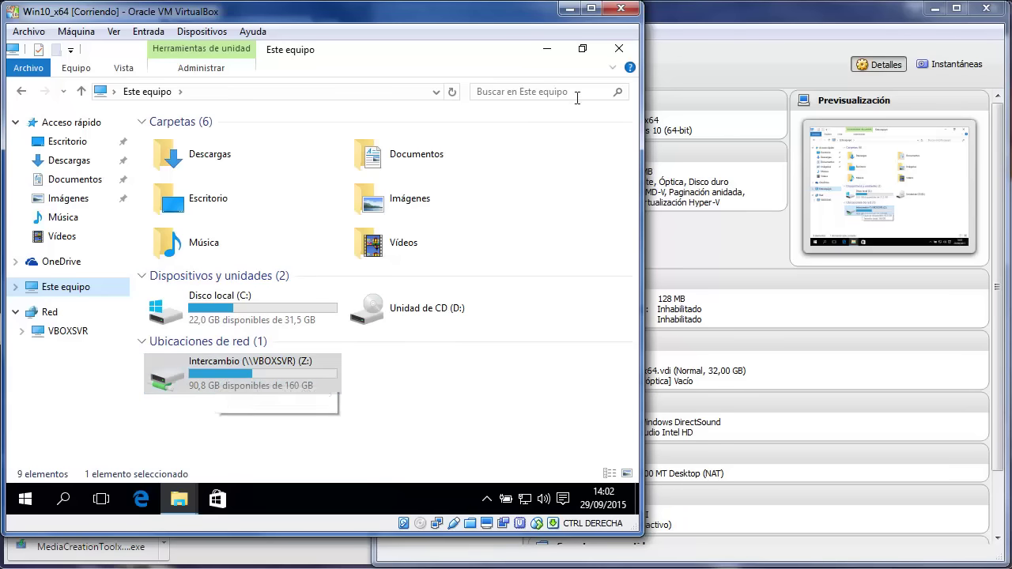
# - Close the File Explorer windows and shut down Windows in the virtual machine
pyautogui.click(619, 49)
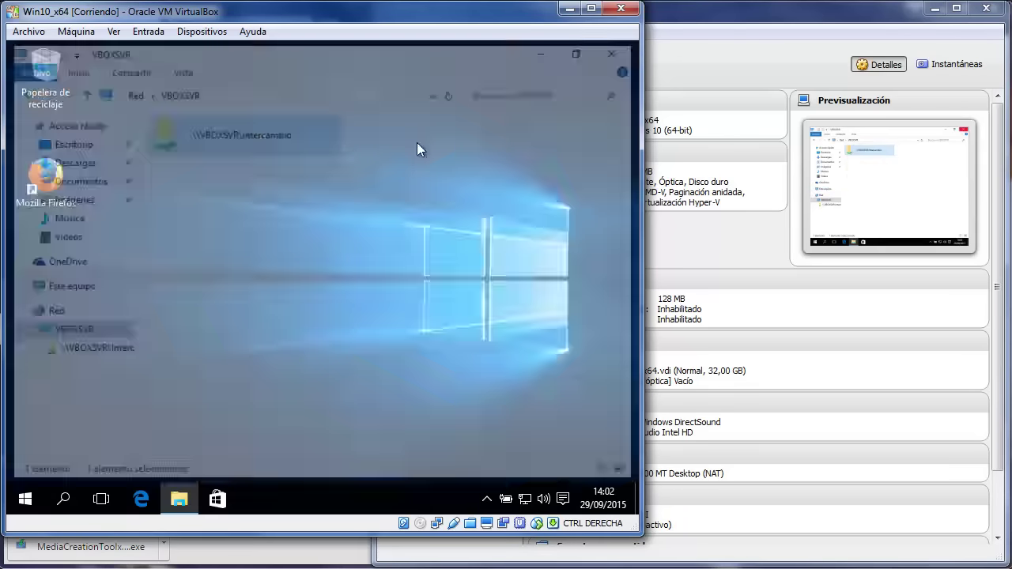
pyautogui.click(25, 498)
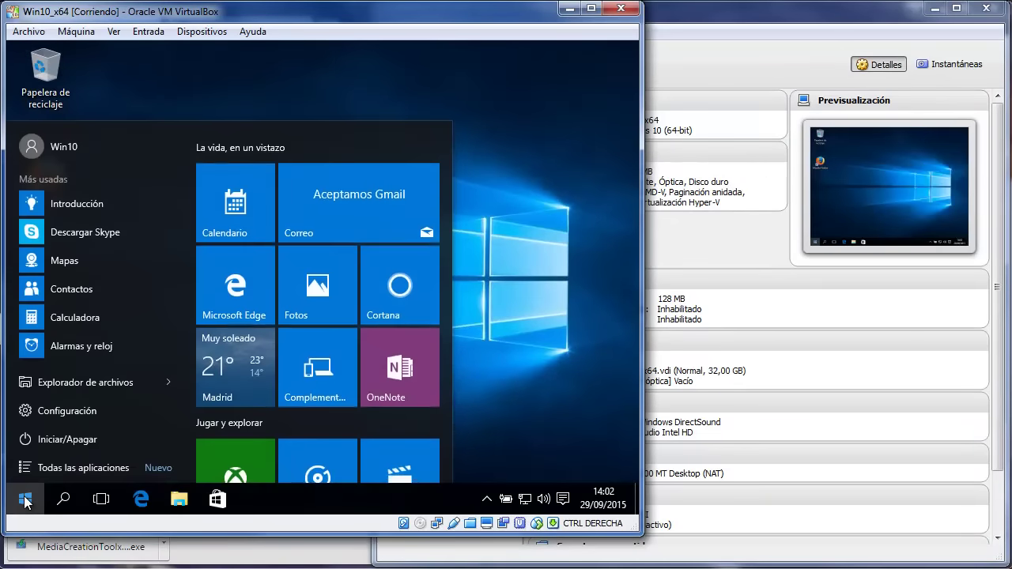
pyautogui.click(44, 436)
pyautogui.click(89, 386)
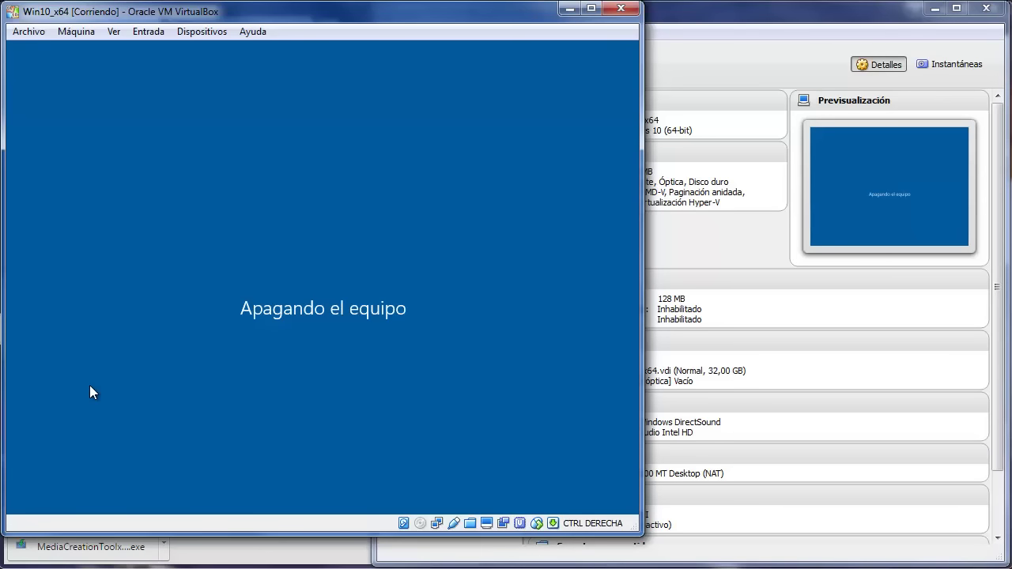
# - Start the Win10_x64 virtual machine again from the VirtualBox manager and look over the manager's machine and file commands
pyautogui.click(734, 20)
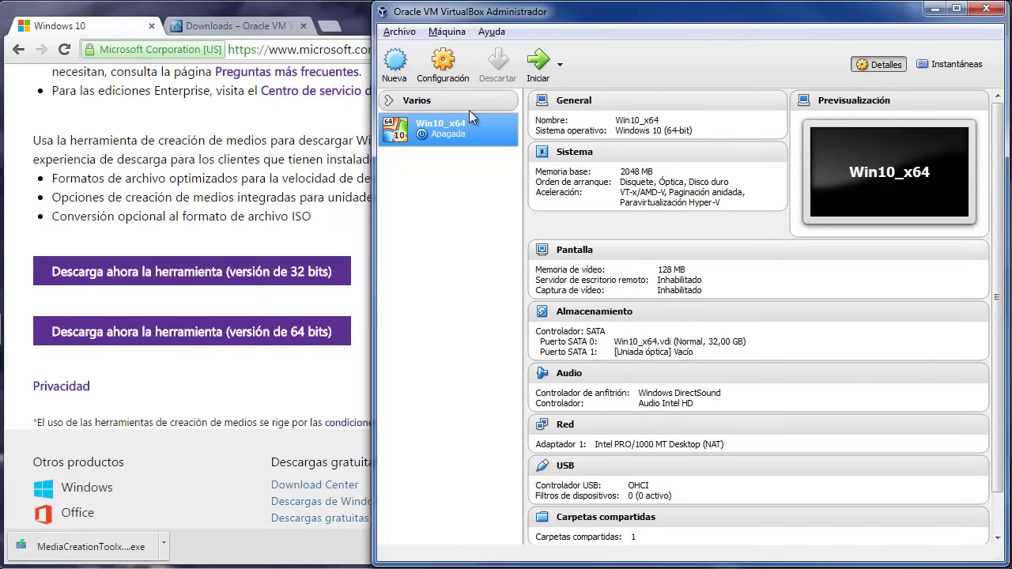
pyautogui.click(529, 70)
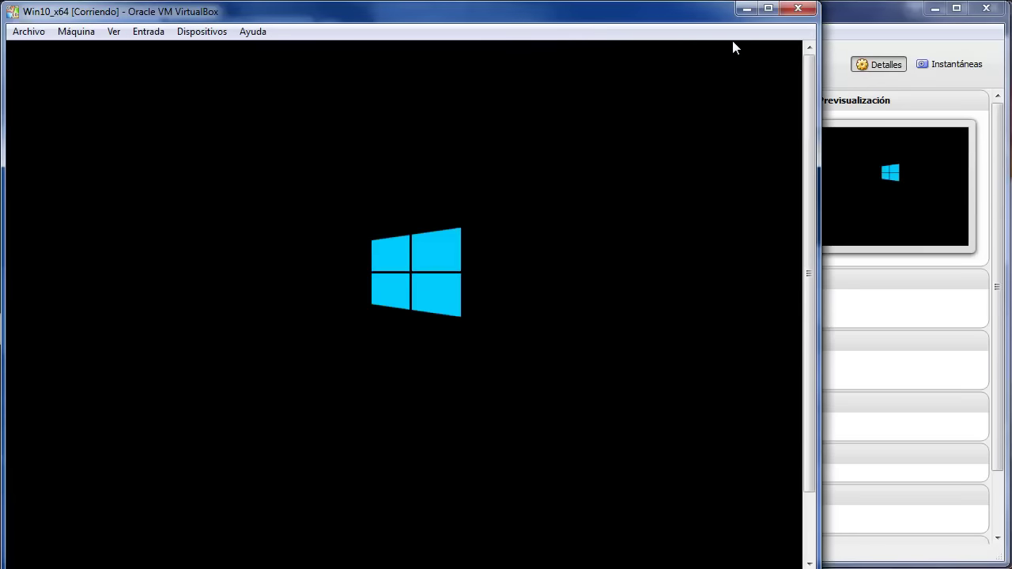
pyautogui.click(860, 16)
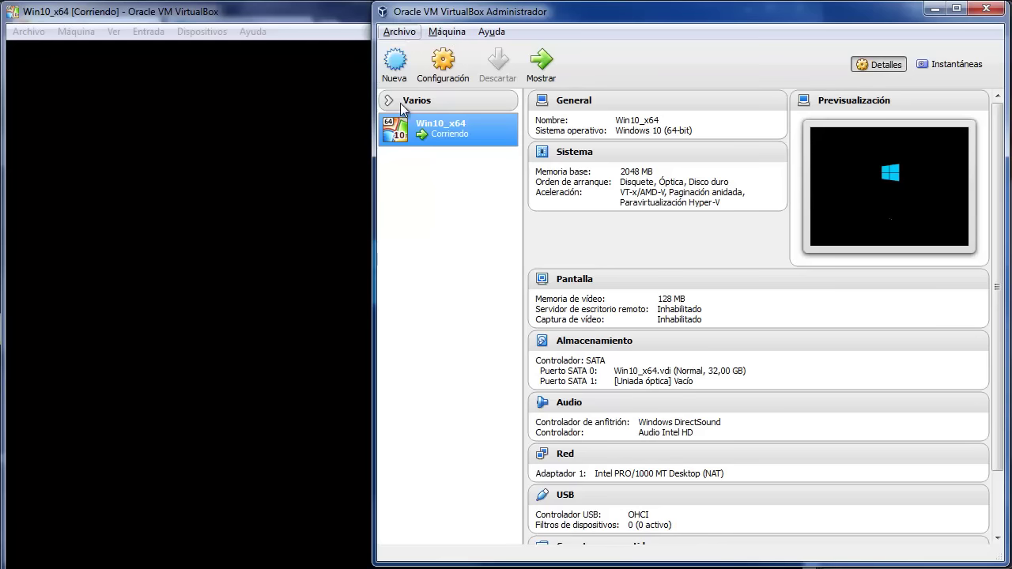
pyautogui.click(445, 33)
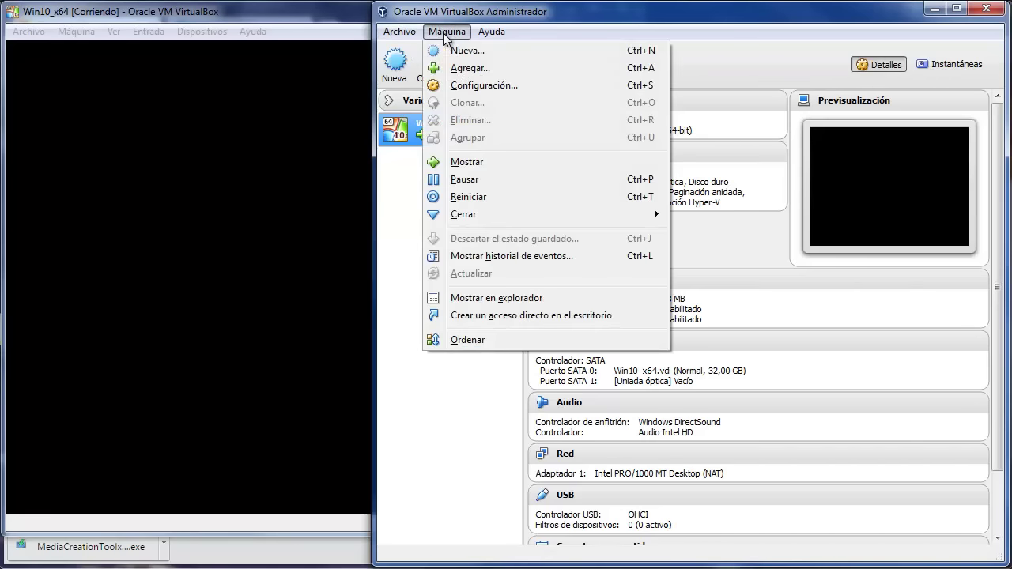
pyautogui.moveTo(403, 32)
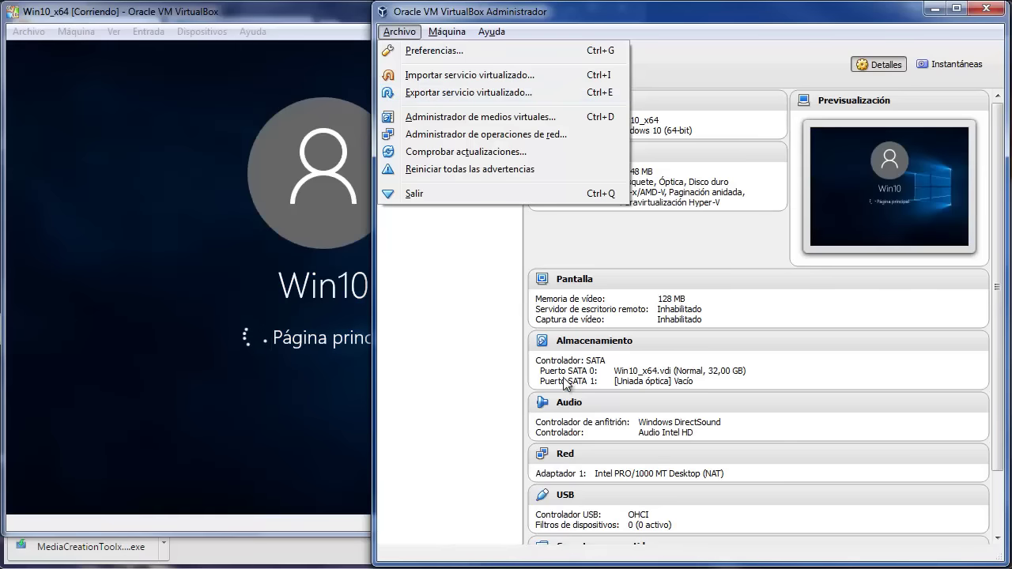
# - Examine the Win10_x64 folder inside the host's VirtualBox VMs folder, including its files and the option to copy it, and close the window
pyautogui.click(353, 549)
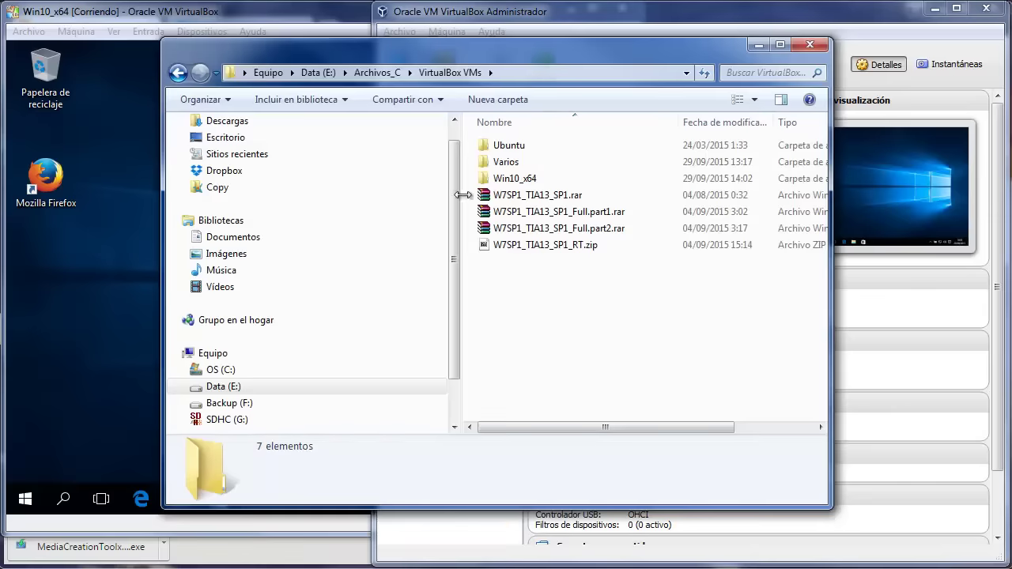
pyautogui.click(516, 178)
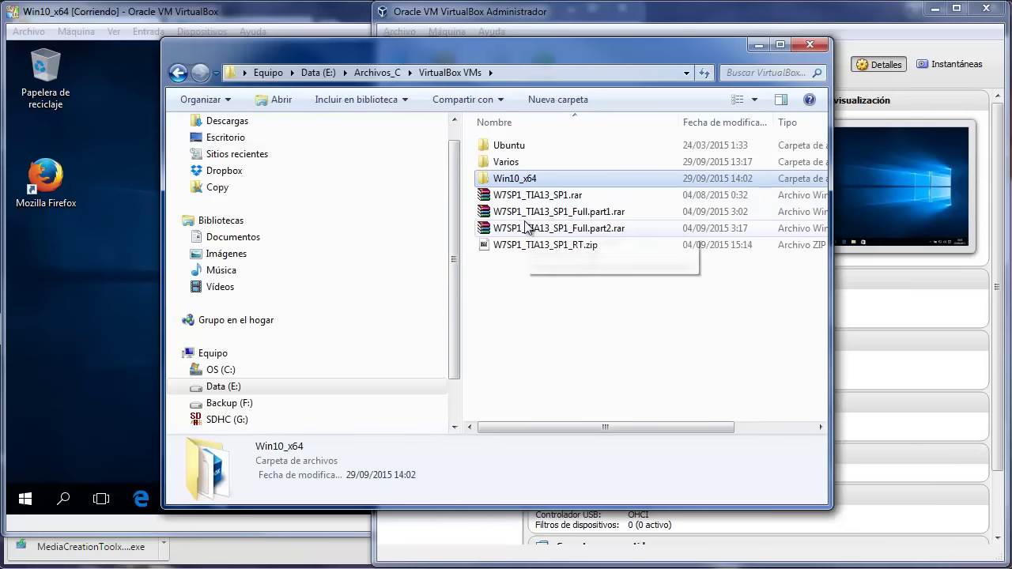
pyautogui.doubleClick(516, 182)
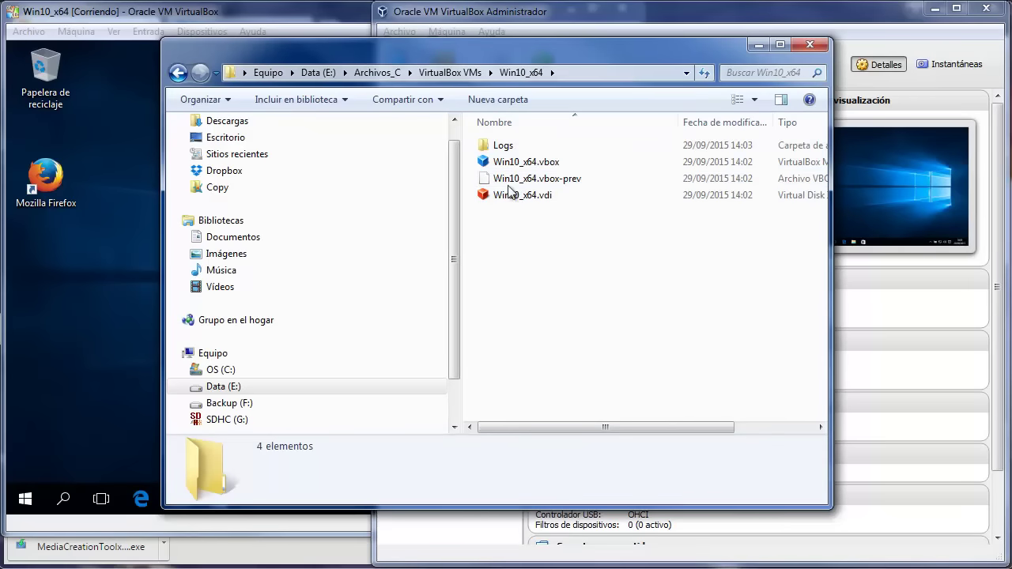
pyautogui.click(465, 74)
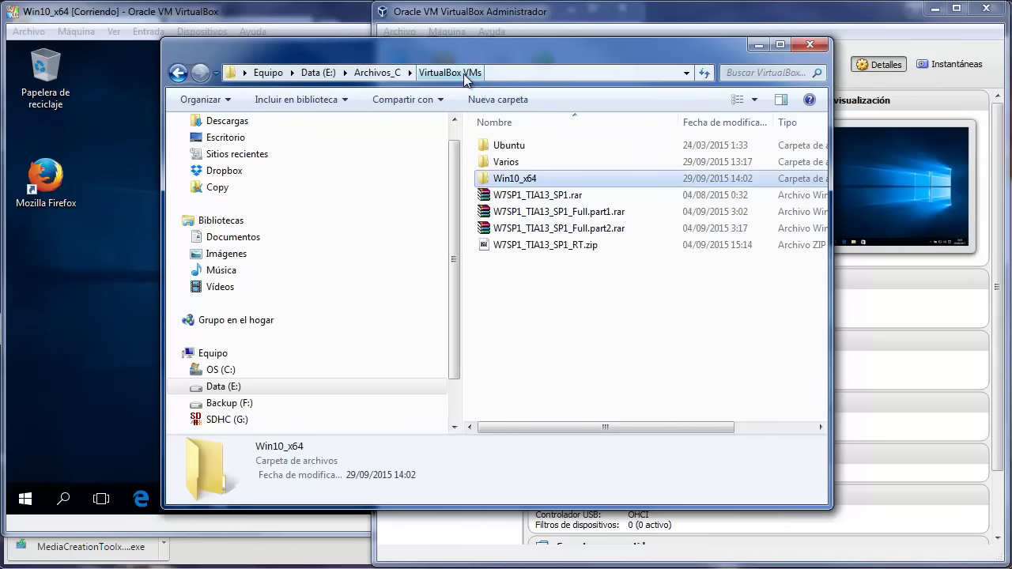
pyautogui.rightClick(526, 181)
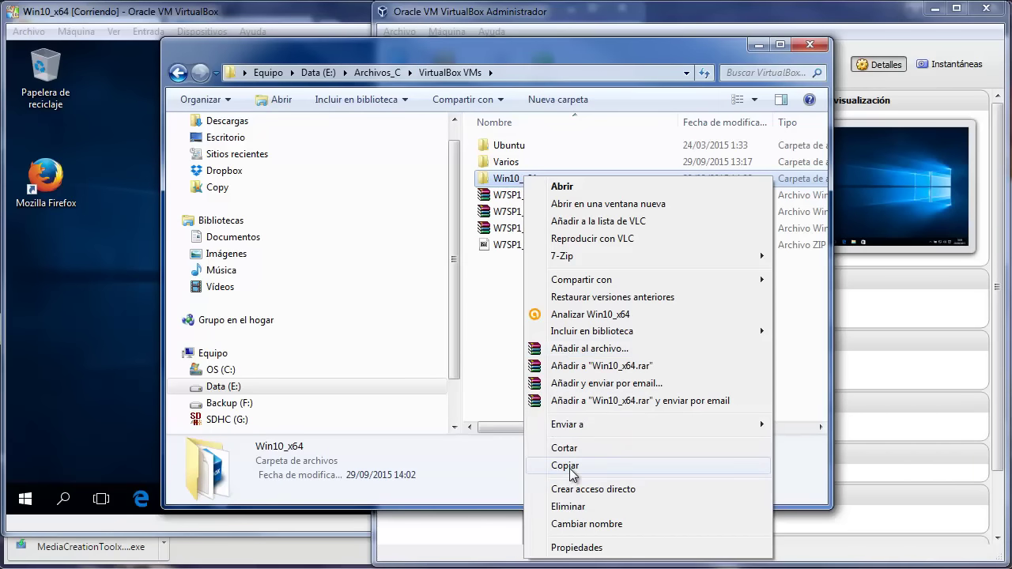
pyautogui.click(503, 321)
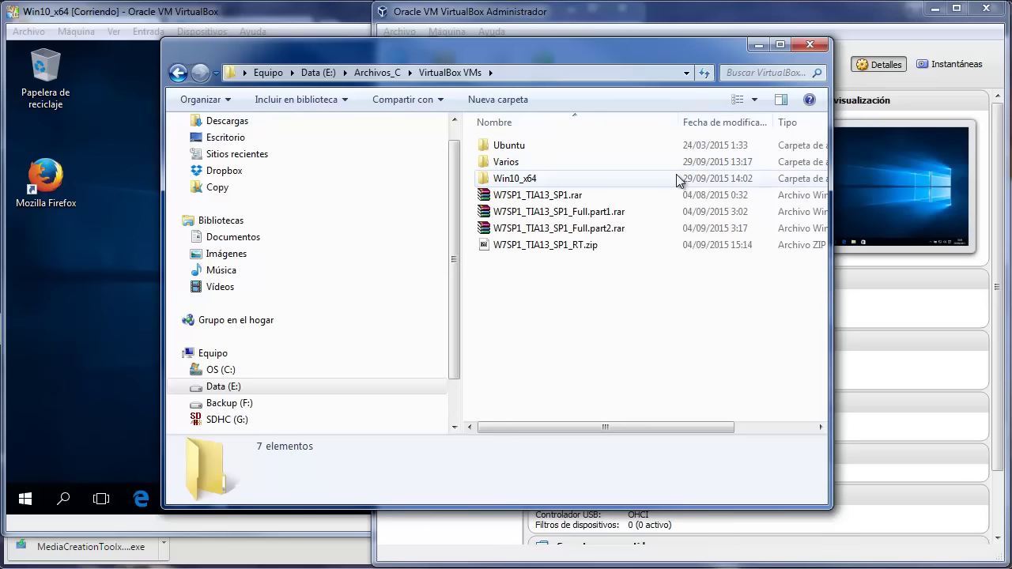
pyautogui.click(813, 46)
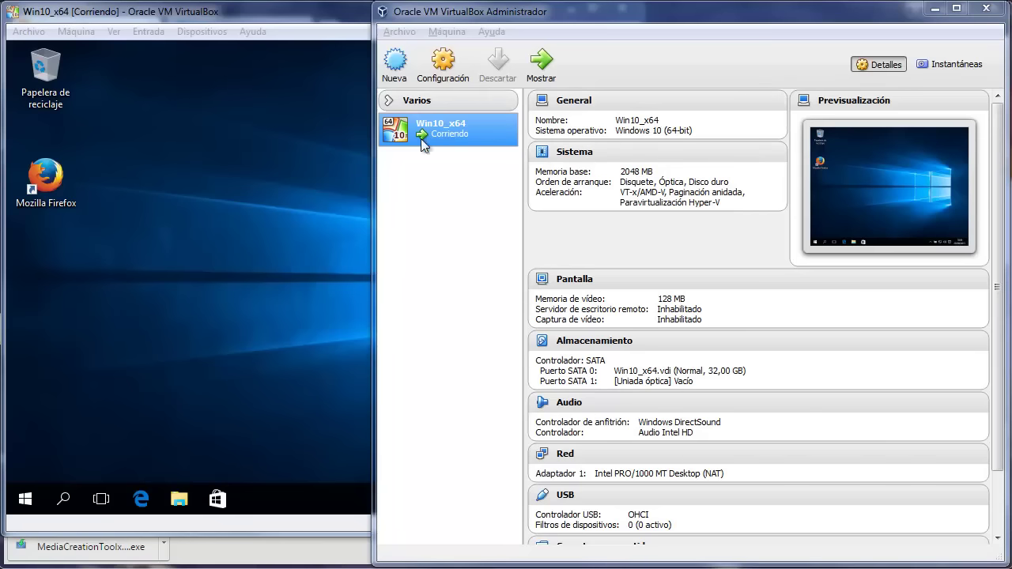
# - Shut down Windows in the Win10_x64 virtual machine
pyautogui.click(24, 499)
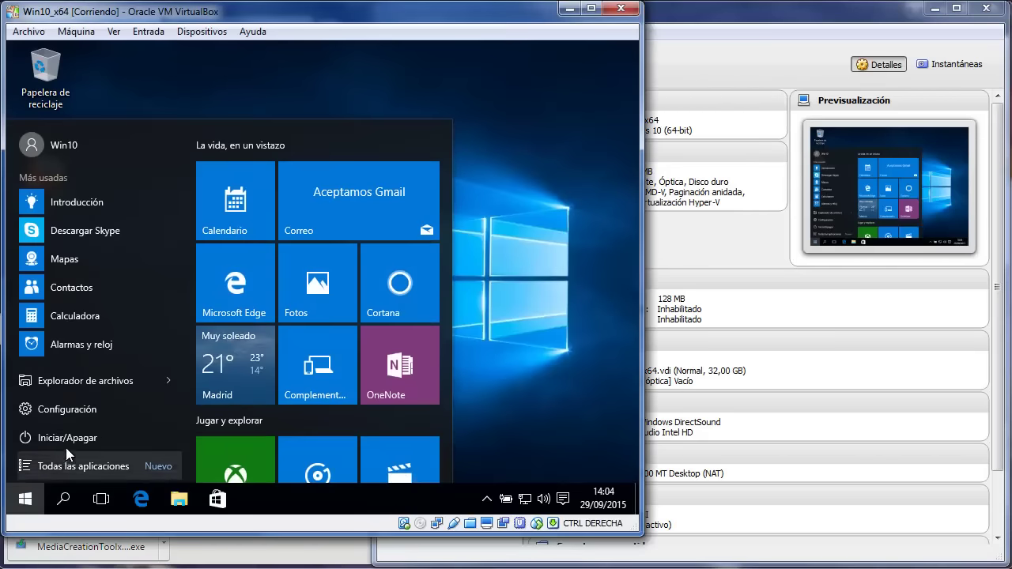
pyautogui.click(65, 442)
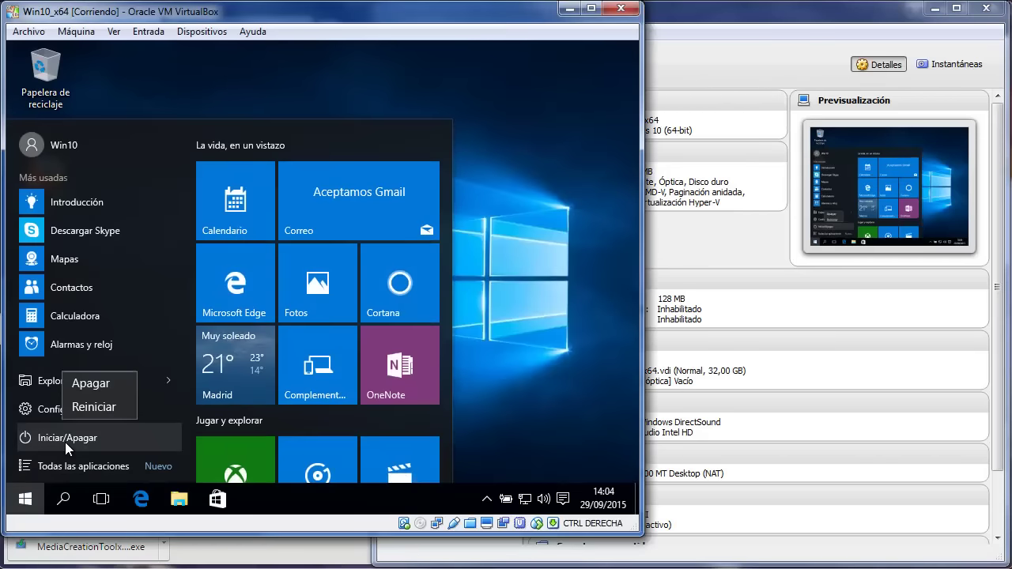
pyautogui.click(83, 388)
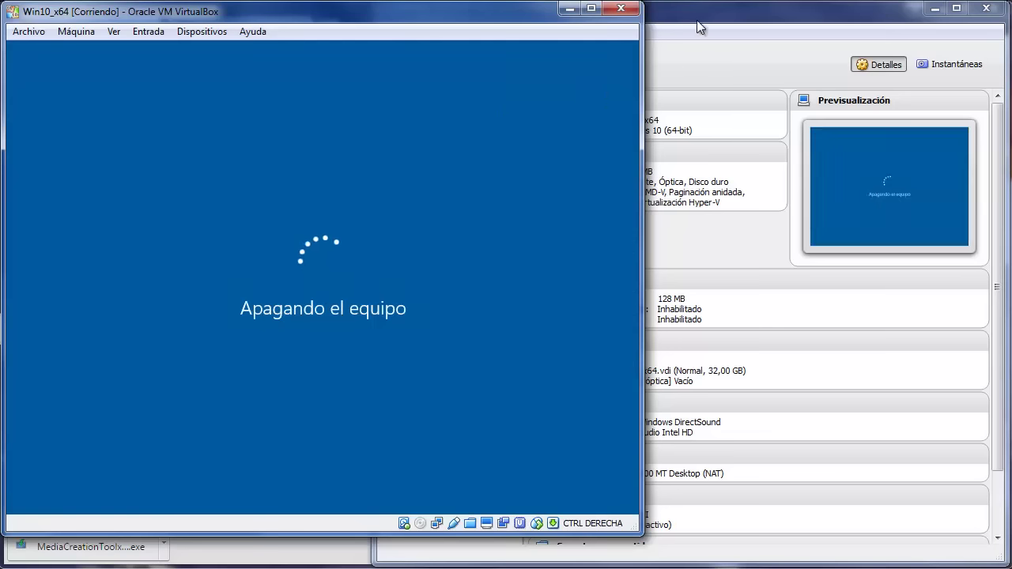
# - Remove the Win10_x64 machine from the VirtualBox manager's list while keeping its files on disk
pyautogui.click(698, 28)
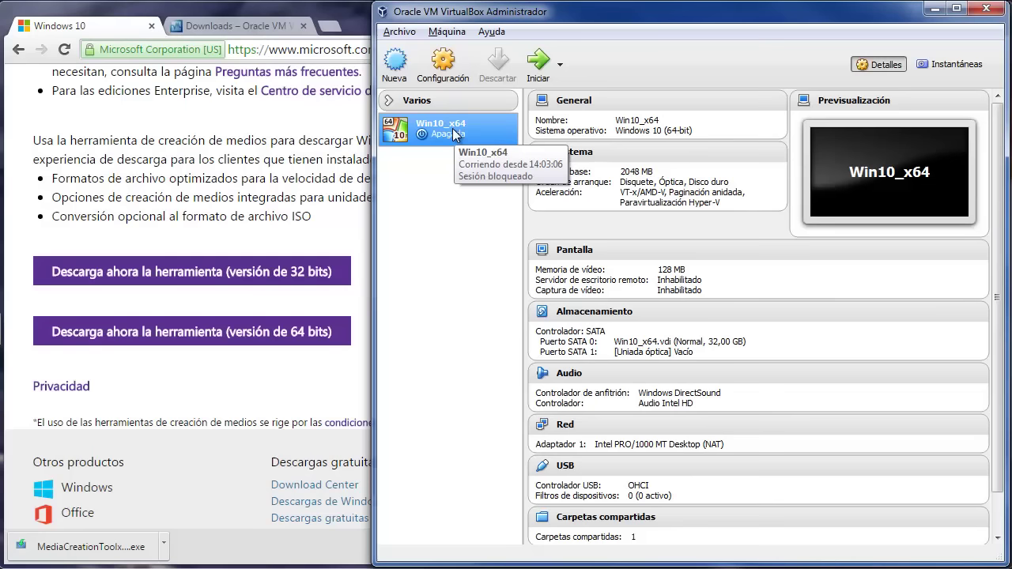
pyautogui.rightClick(455, 136)
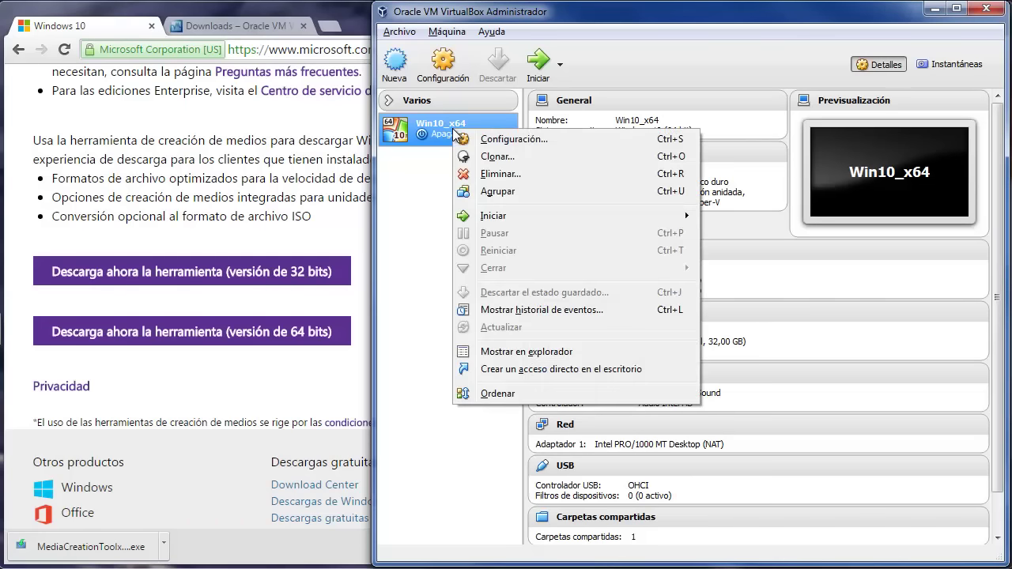
pyautogui.click(491, 176)
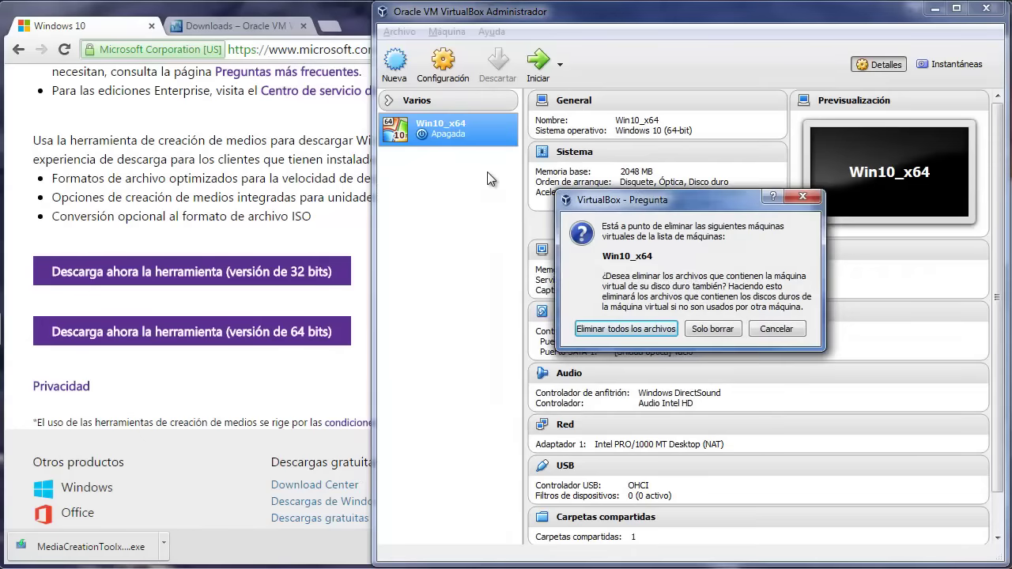
pyautogui.click(714, 329)
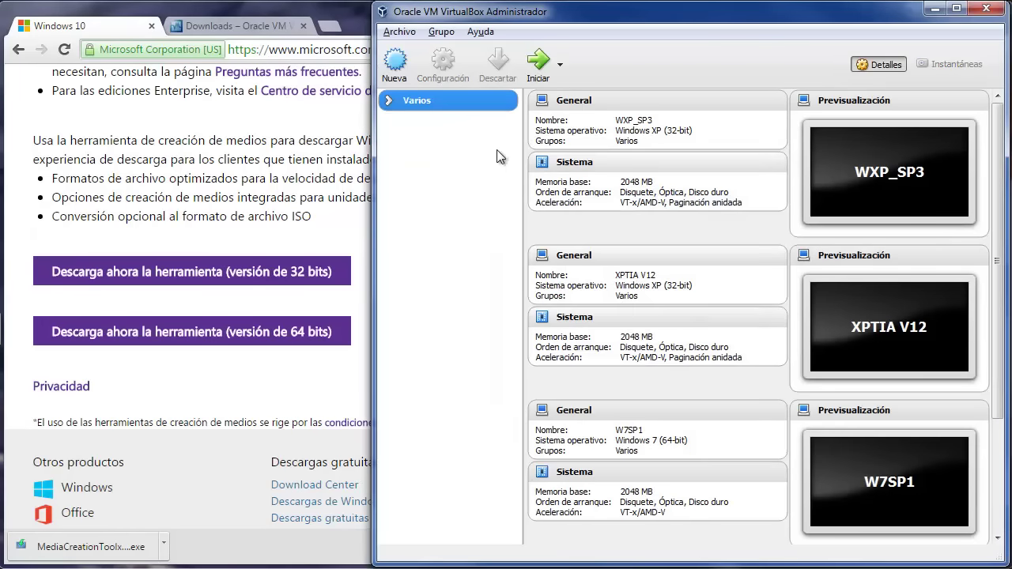
# - Add the existing machine Win10_x64.vbox from the Win10_x64 folder back to the VirtualBox manager and start it
pyautogui.click(400, 33)
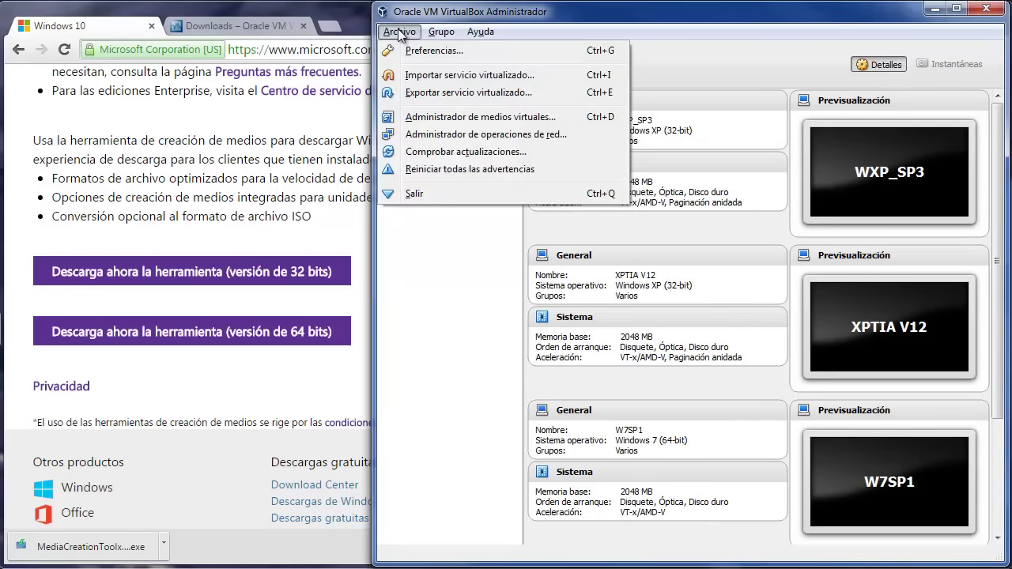
pyautogui.moveTo(446, 33)
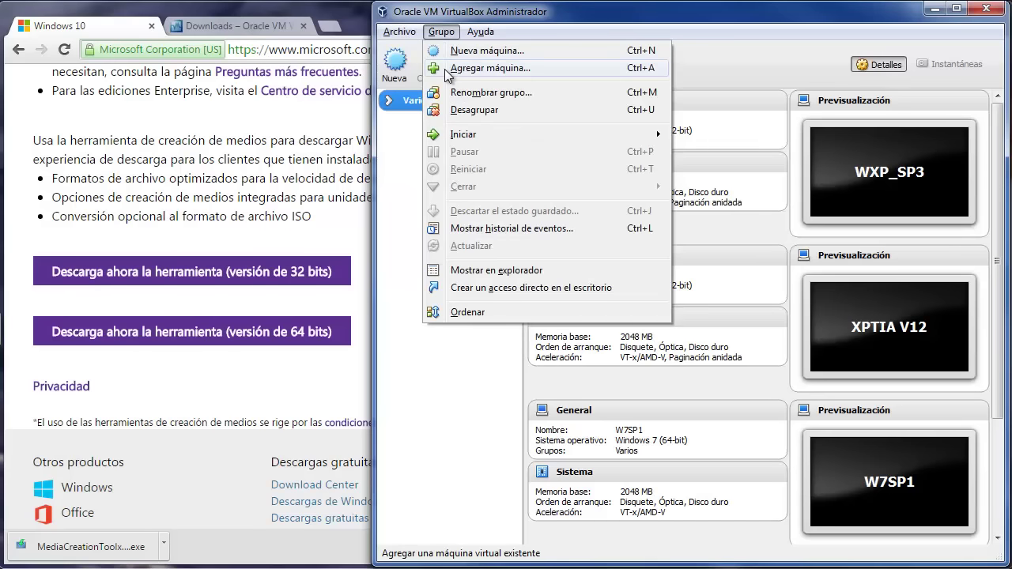
pyautogui.click(487, 68)
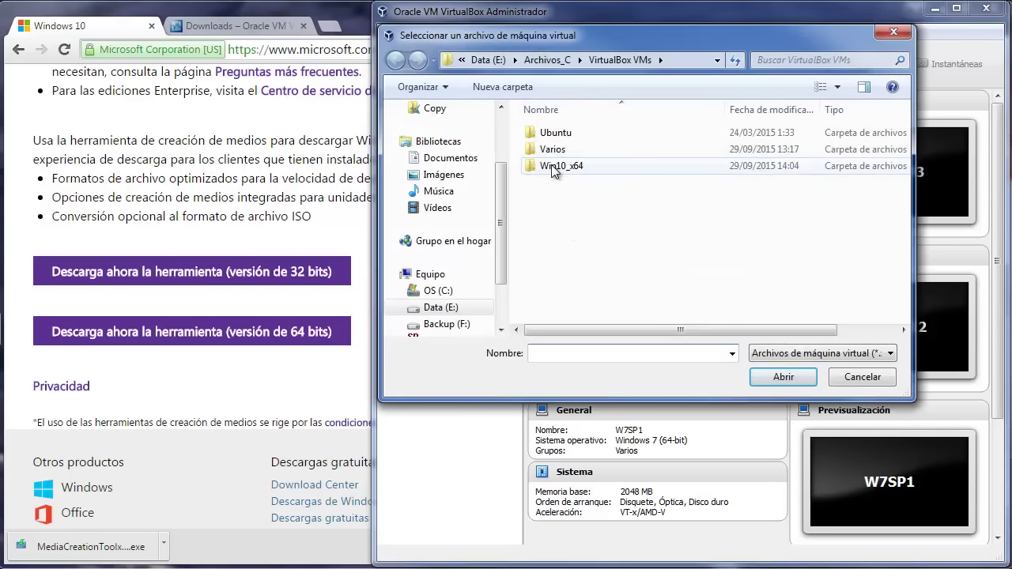
pyautogui.doubleClick(554, 165)
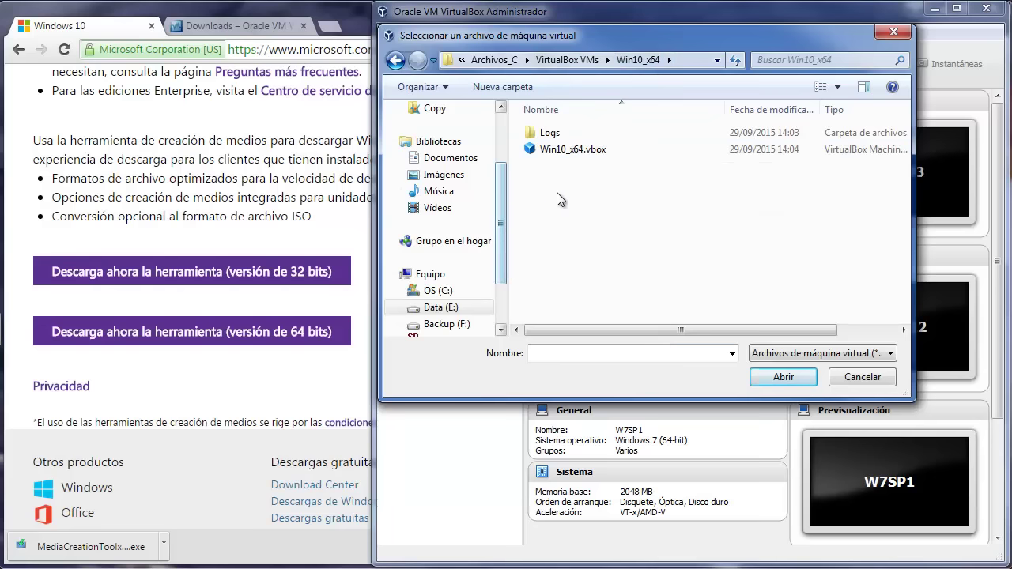
pyautogui.click(551, 150)
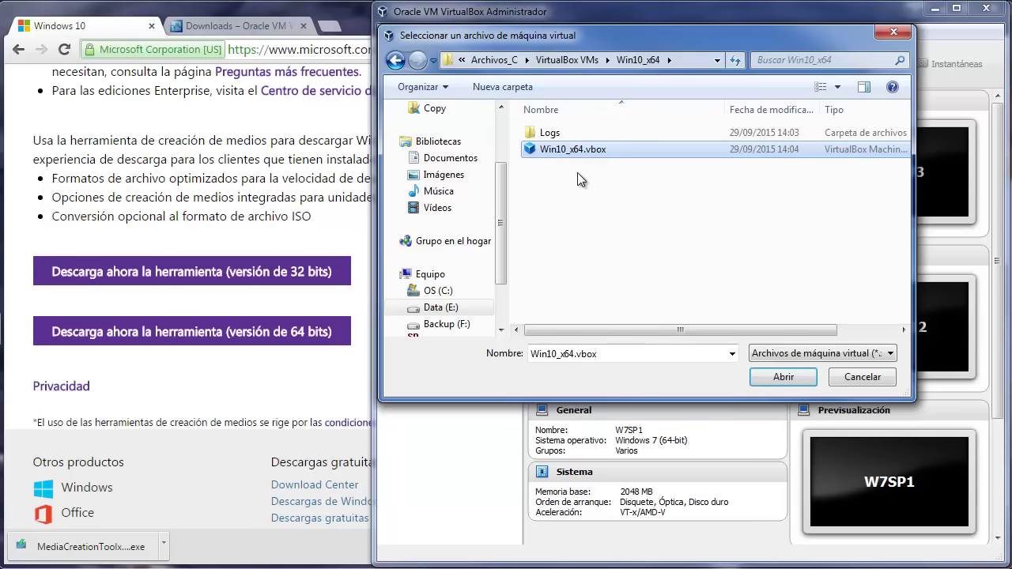
pyautogui.click(782, 376)
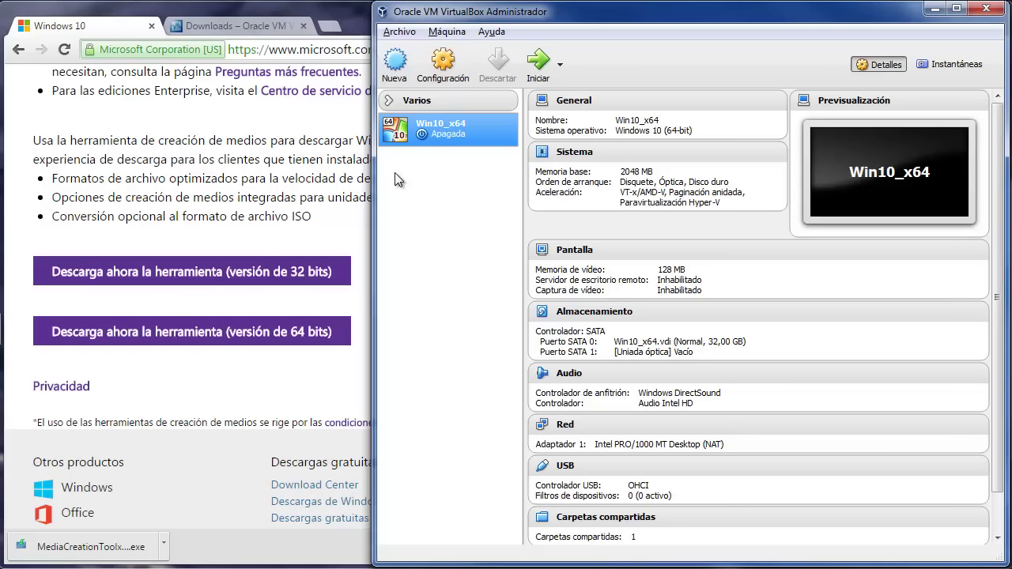
pyautogui.click(531, 69)
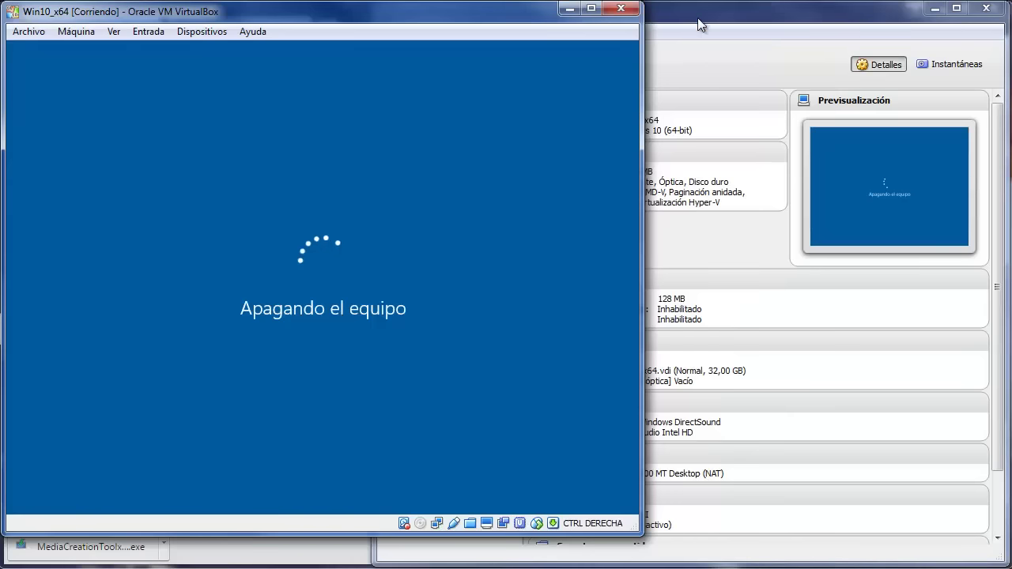
# - Open the Win10_x64 machine's settings and review the basic, advanced, description and encryption options under General, including clipboard sharing
pyautogui.click(700, 15)
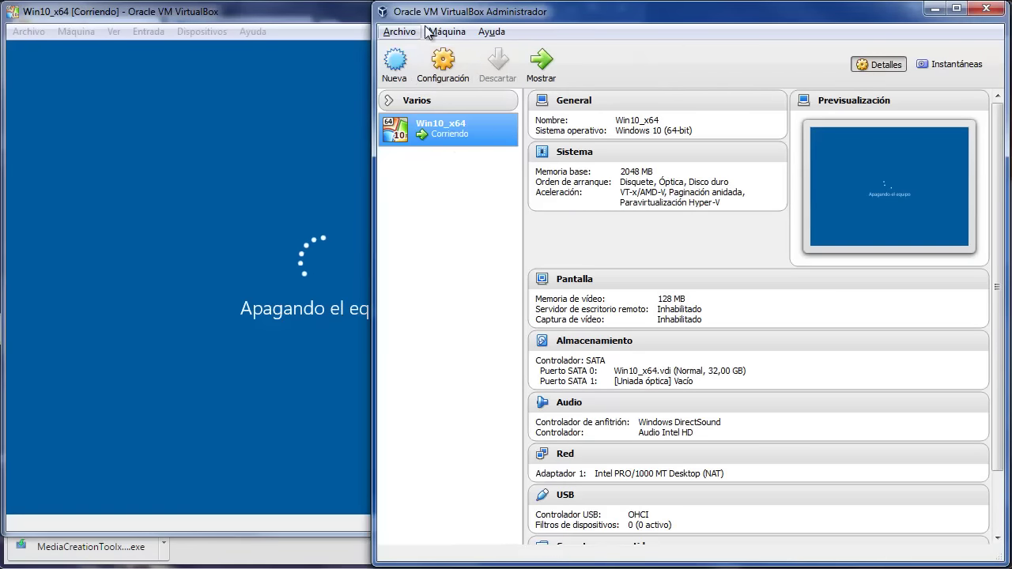
pyautogui.click(443, 63)
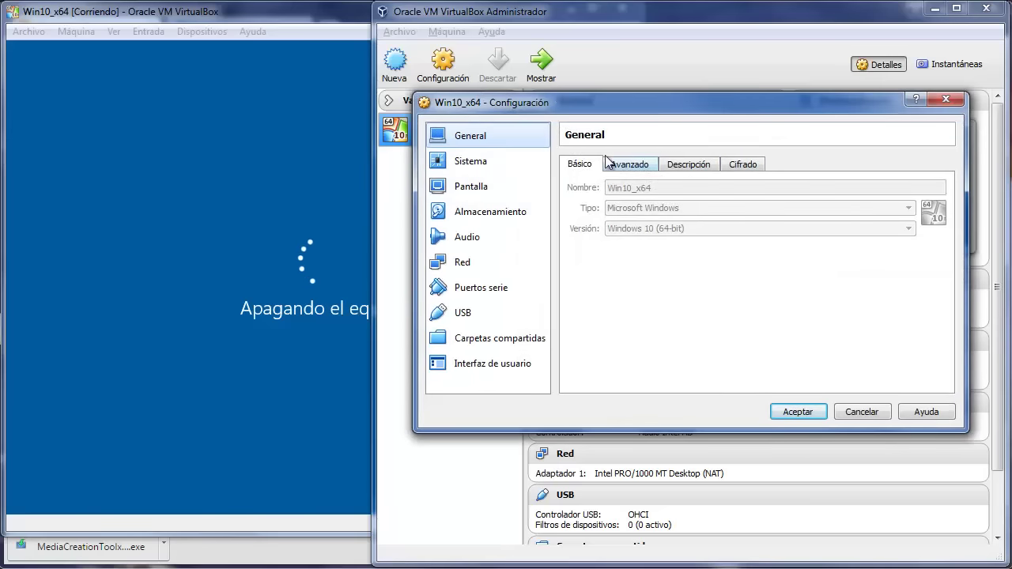
pyautogui.click(636, 167)
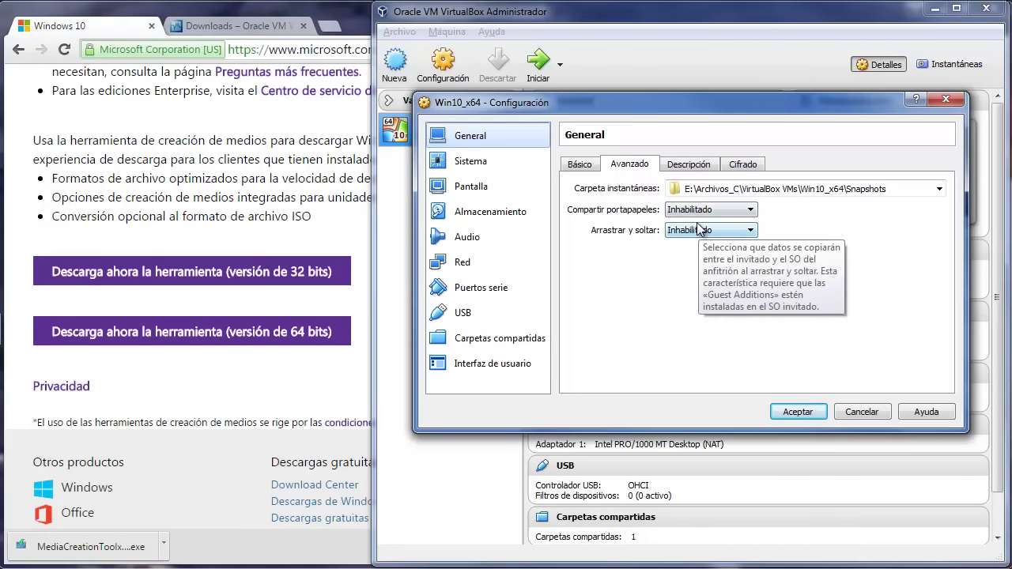
pyautogui.click(719, 209)
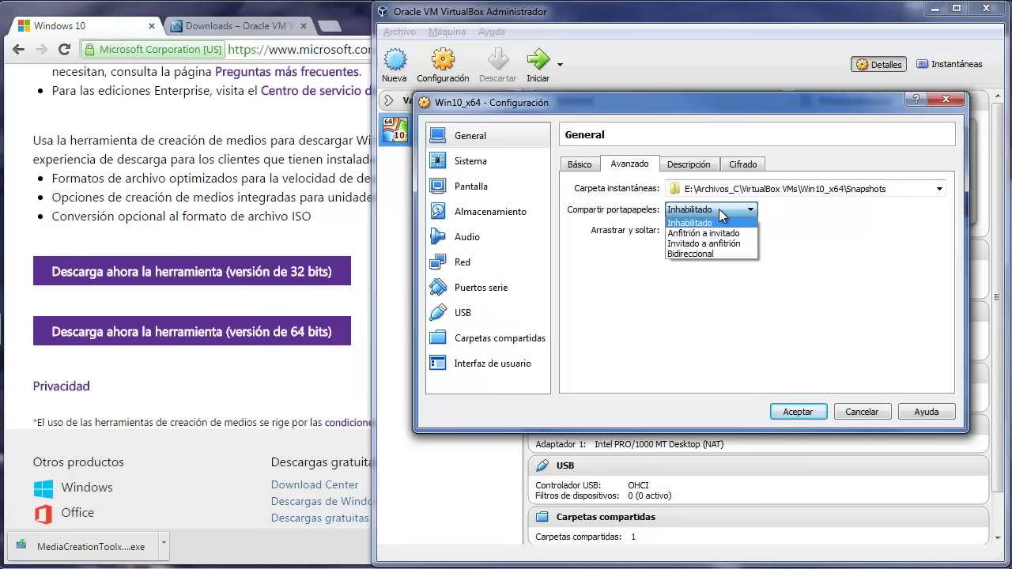
pyautogui.click(688, 165)
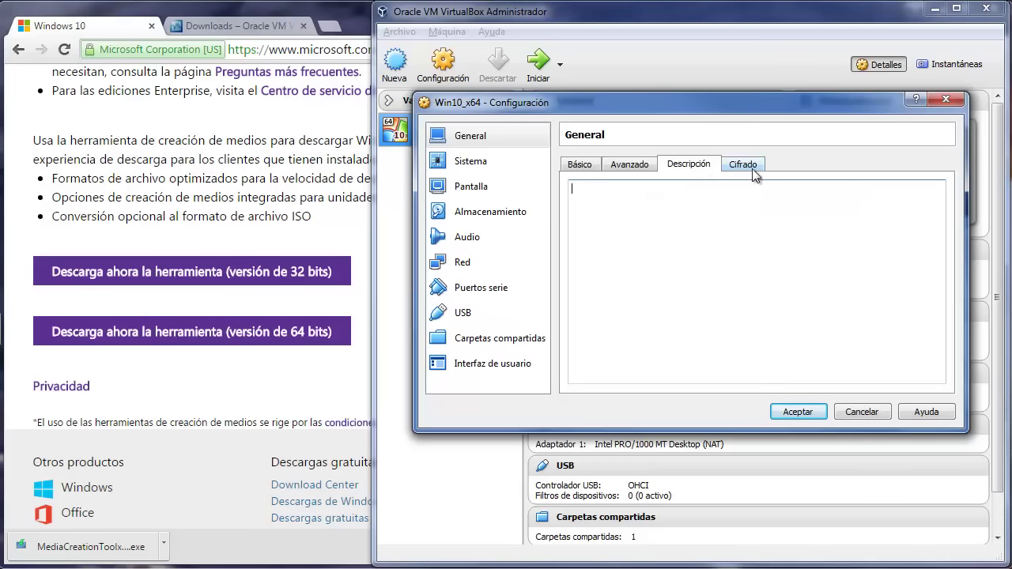
pyautogui.click(751, 169)
pyautogui.click(580, 166)
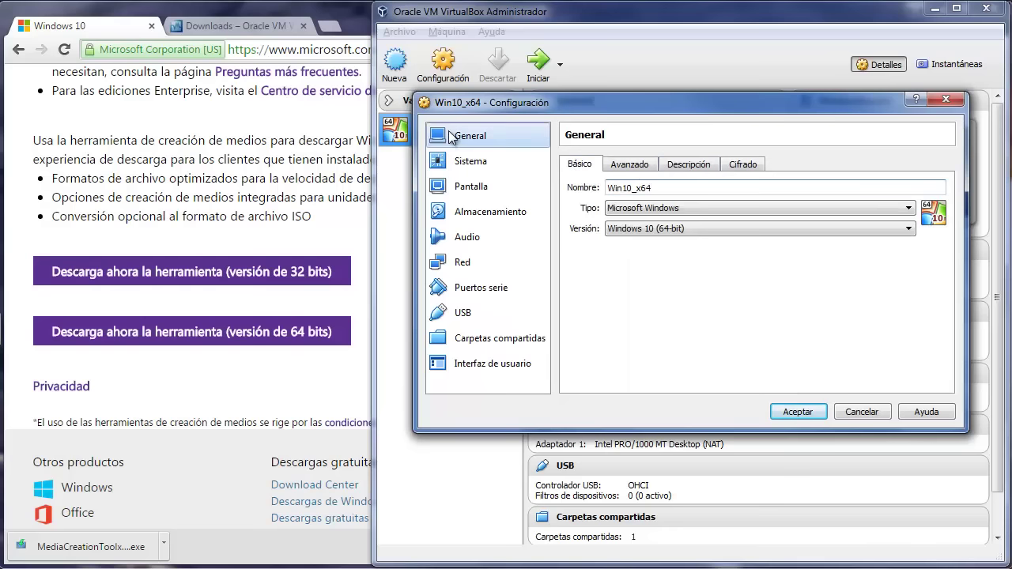
# - Review the Win10_x64 machine's system, display, storage and audio settings
pyautogui.click(471, 164)
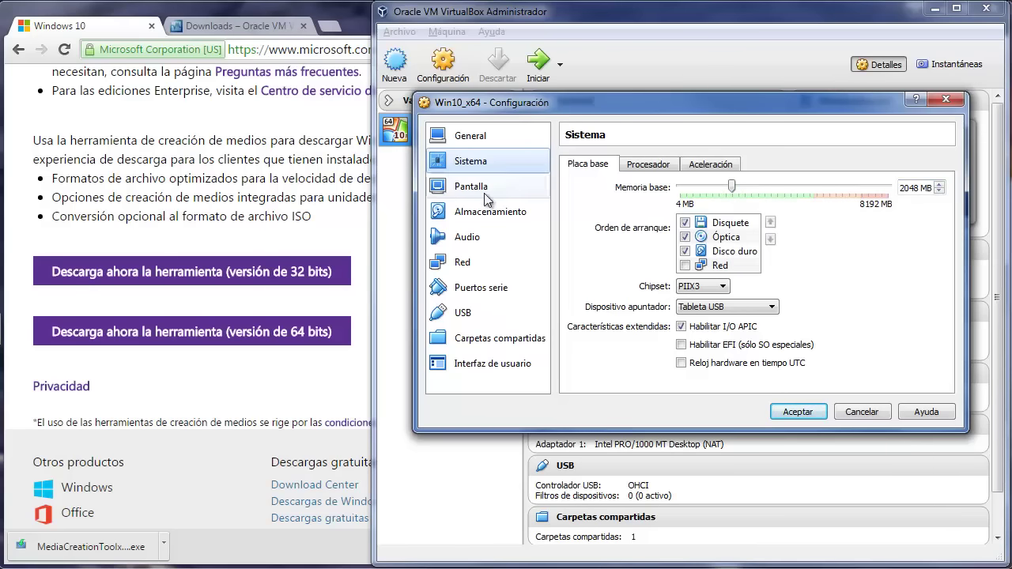
pyautogui.click(483, 189)
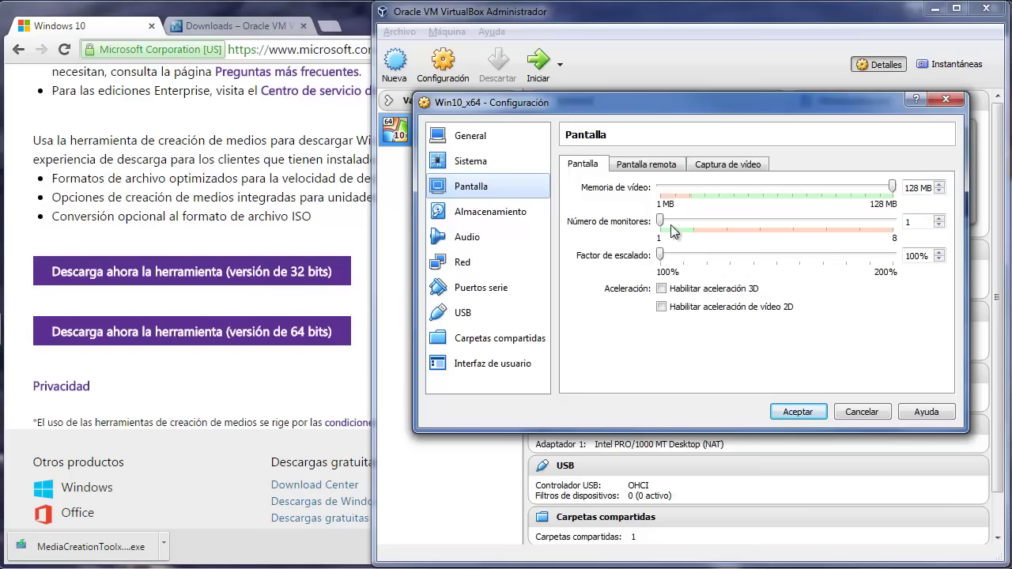
pyautogui.moveTo(661, 221)
pyautogui.mouseDown()
pyautogui.moveTo(892, 222)
pyautogui.moveTo(660, 222)
pyautogui.mouseUp()
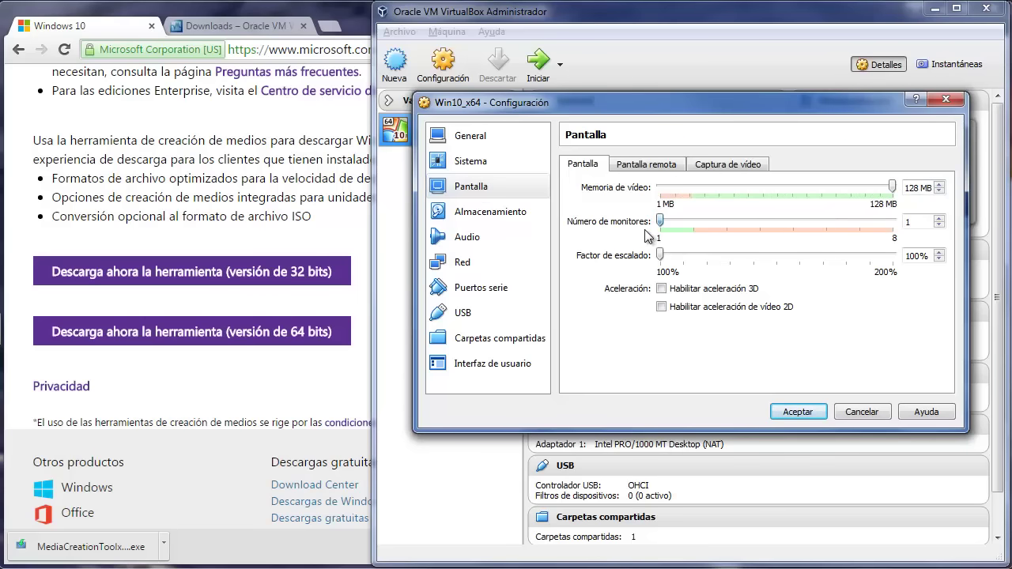
pyautogui.click(475, 213)
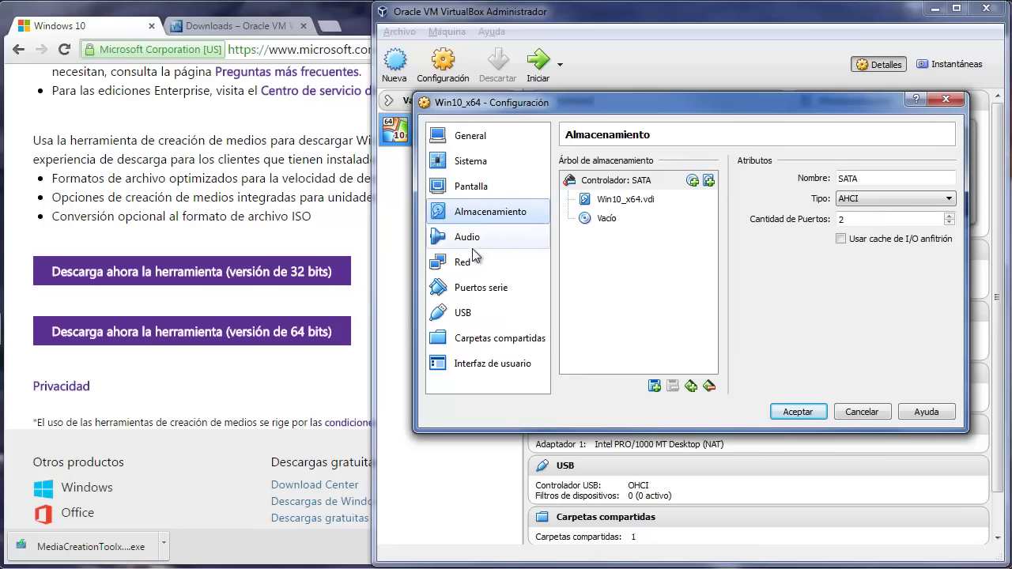
pyautogui.click(466, 239)
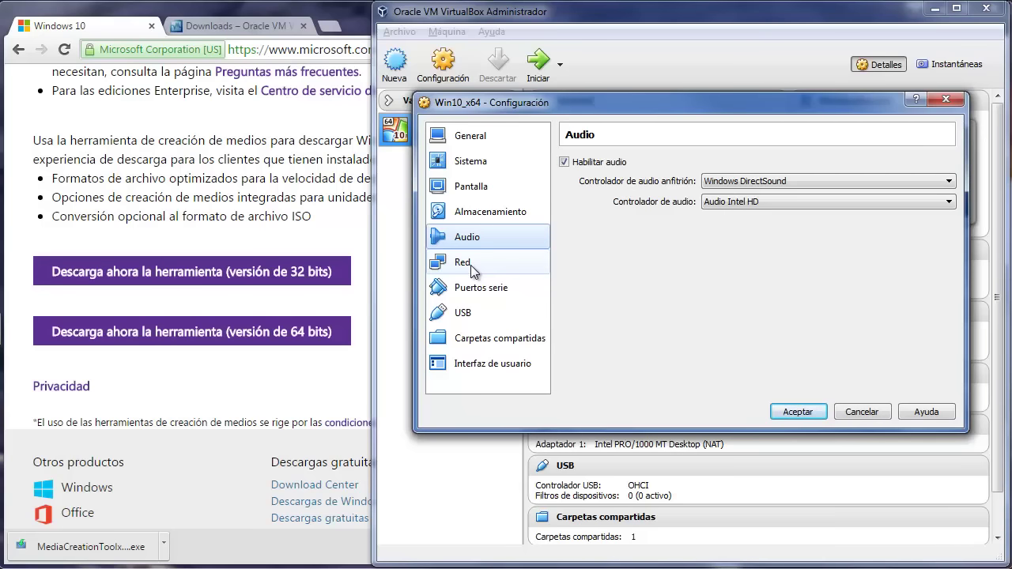
# - Attach network adapter 1 of the Win10_x64 machine to Adaptador puente
pyautogui.click(467, 263)
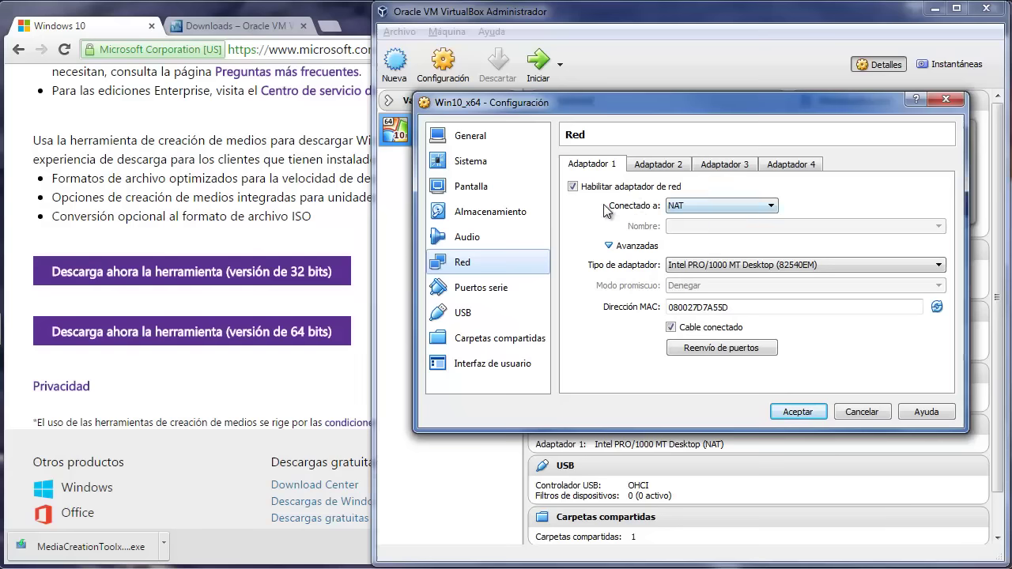
pyautogui.click(771, 206)
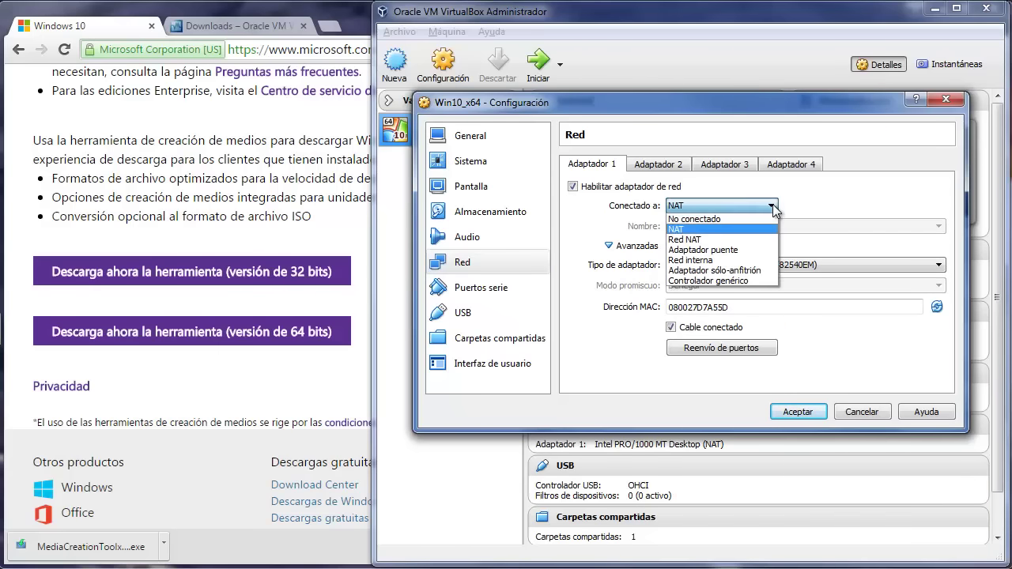
pyautogui.press('Down')
pyautogui.press('Down')
pyautogui.press('Return')
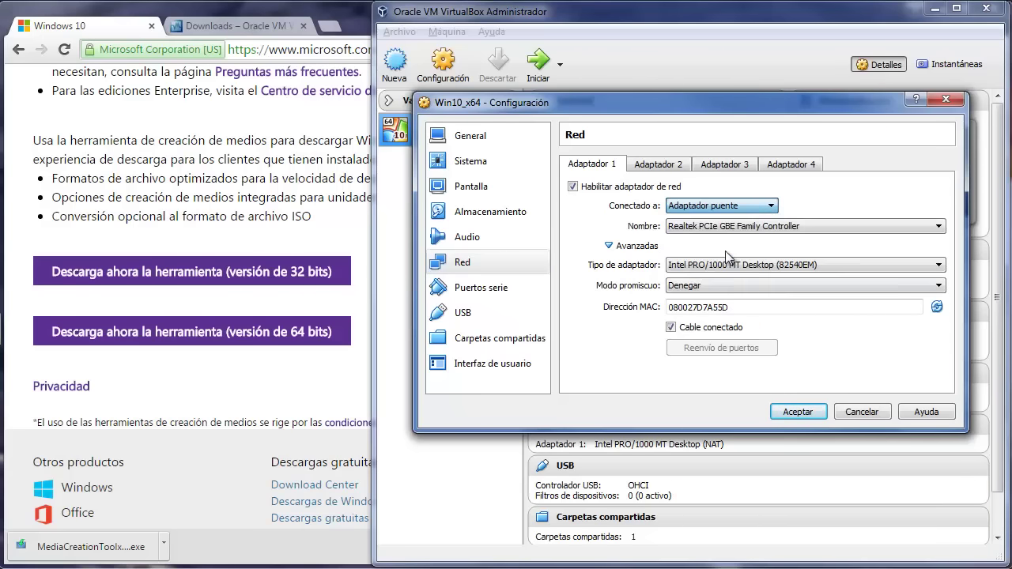
# - Set network adapter 1's connection back to NAT and review the other available connection types
pyautogui.click(772, 206)
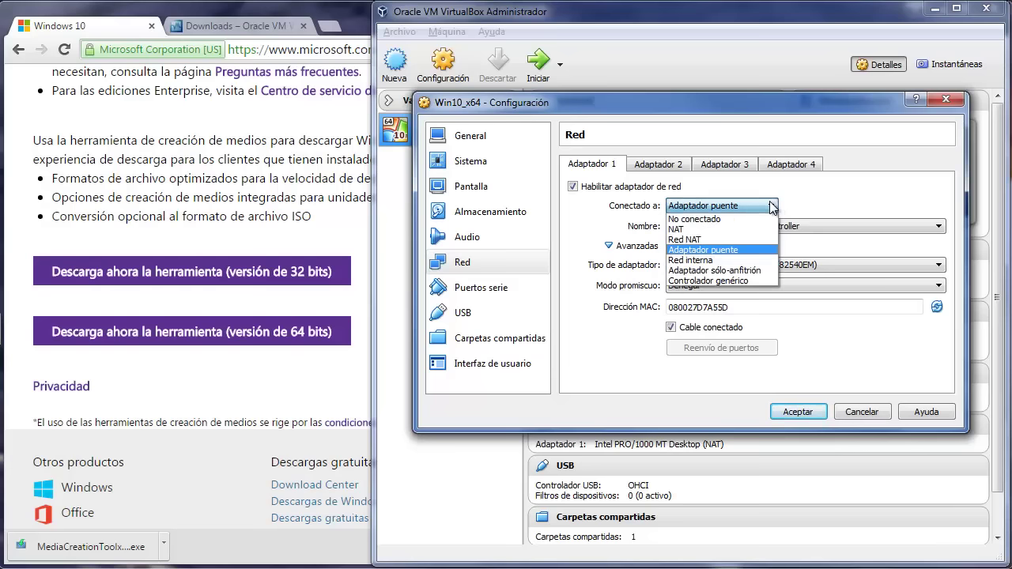
pyautogui.click(677, 229)
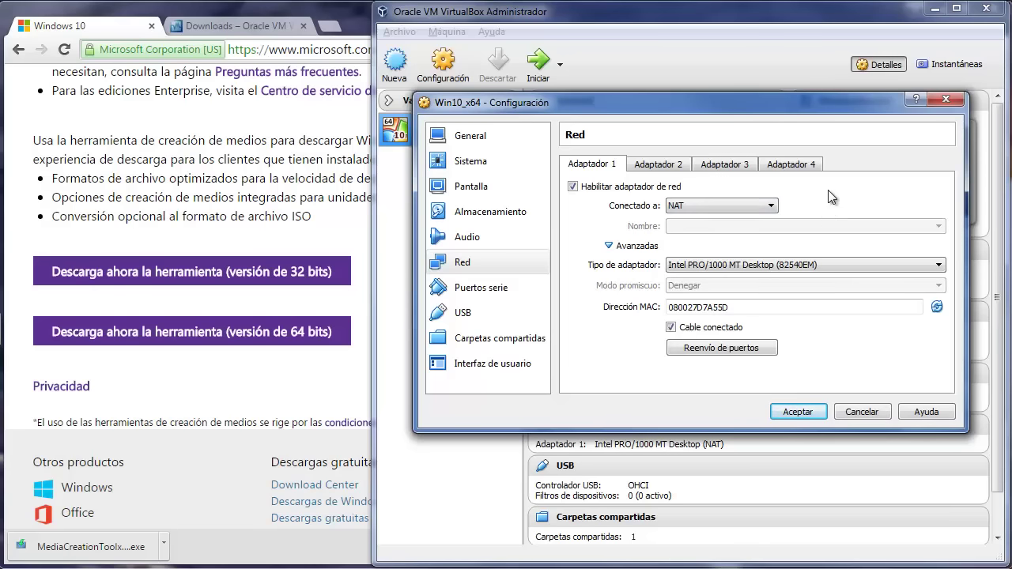
pyautogui.click(770, 206)
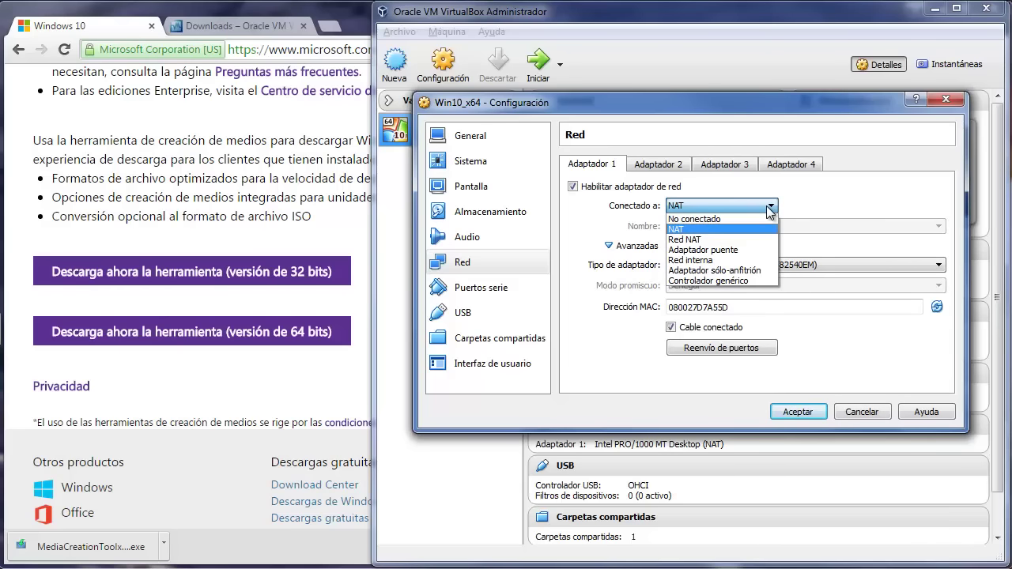
pyautogui.click(847, 189)
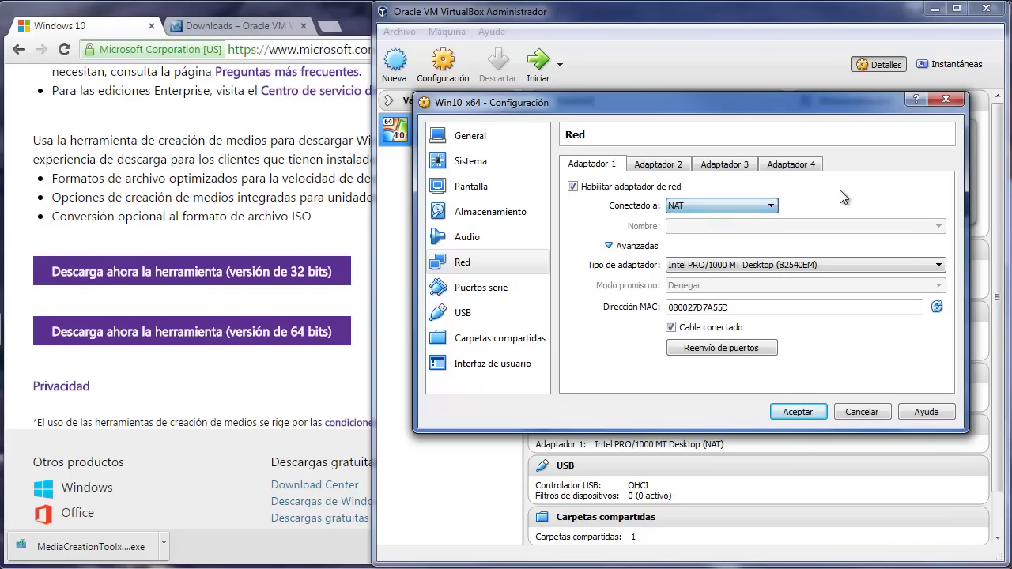
# - Check the serial port options and set the machine's USB controller to USB 2.0 (EHCI)
pyautogui.click(498, 289)
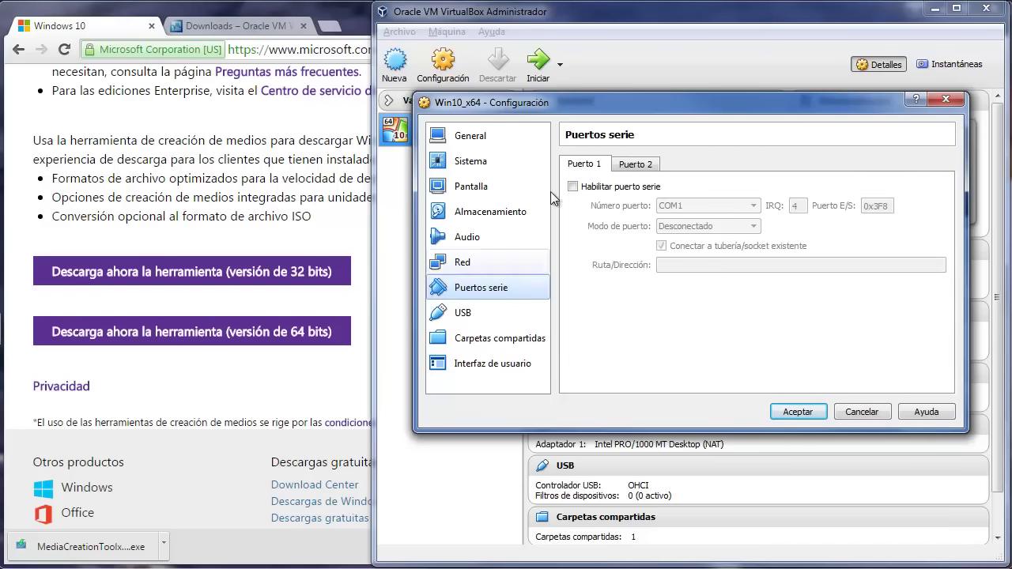
pyautogui.click(495, 312)
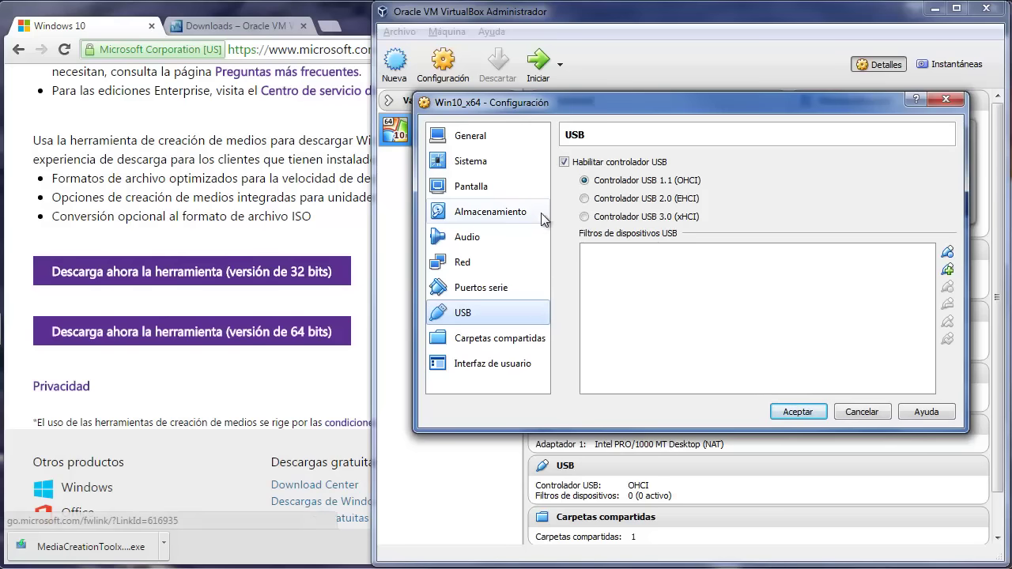
pyautogui.click(585, 217)
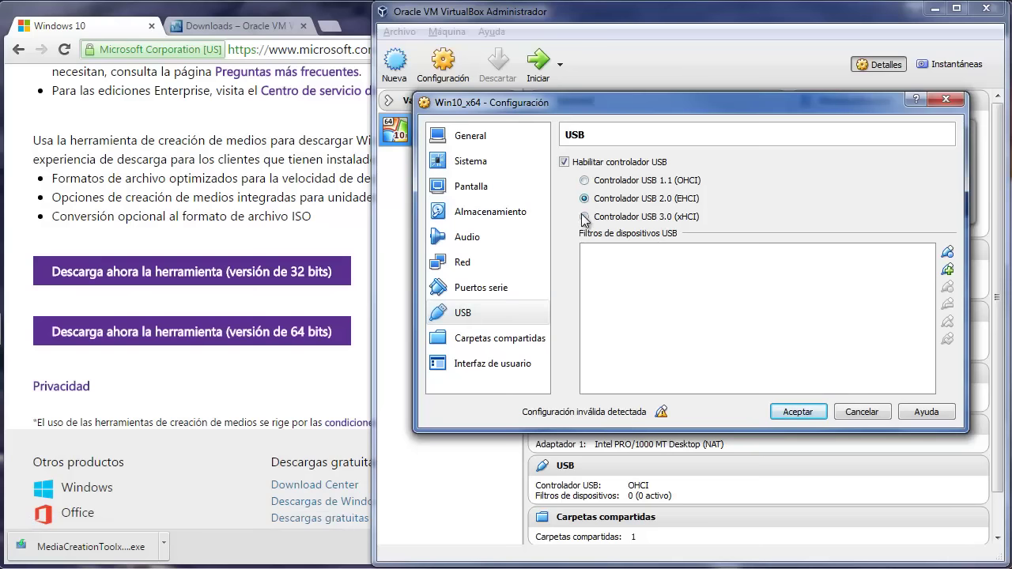
pyautogui.click(585, 199)
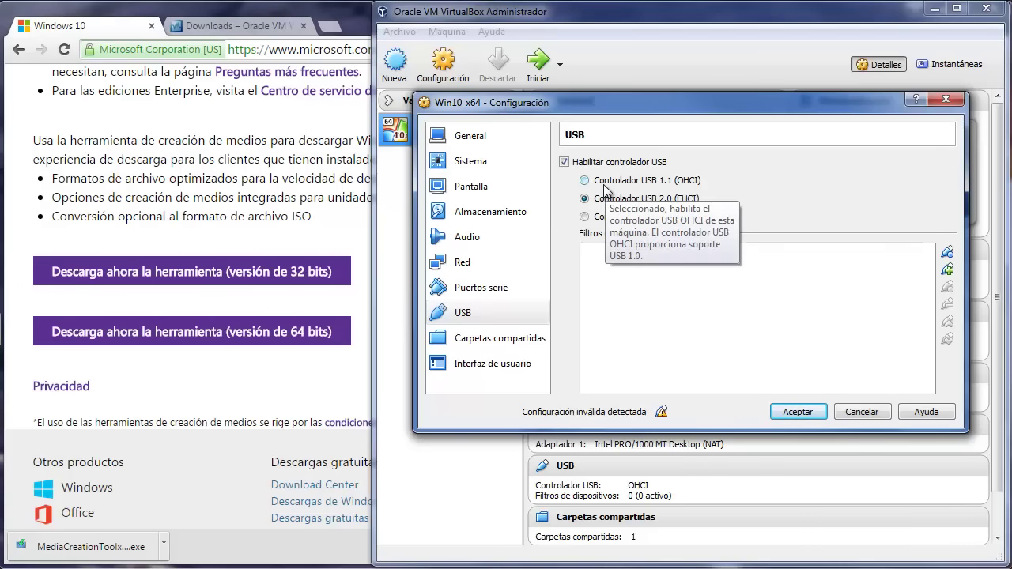
# - Switch to the browser's VirtualBox Downloads page, locate the Extension Pack for all supported platforms, and return to the machine's settings
pyautogui.click(242, 30)
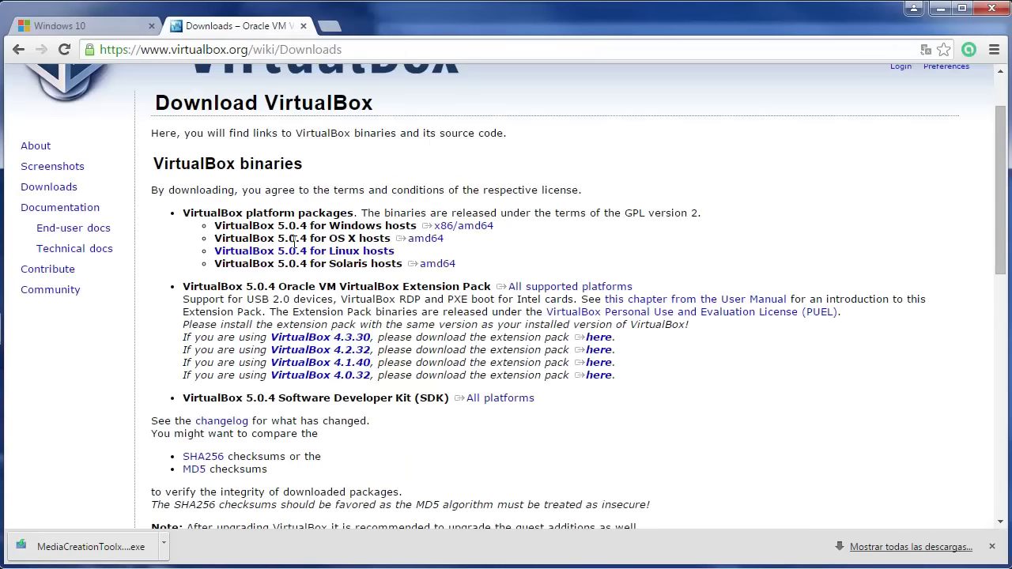
pyautogui.click(569, 288)
pyautogui.hotkey('alt', 'Tab')
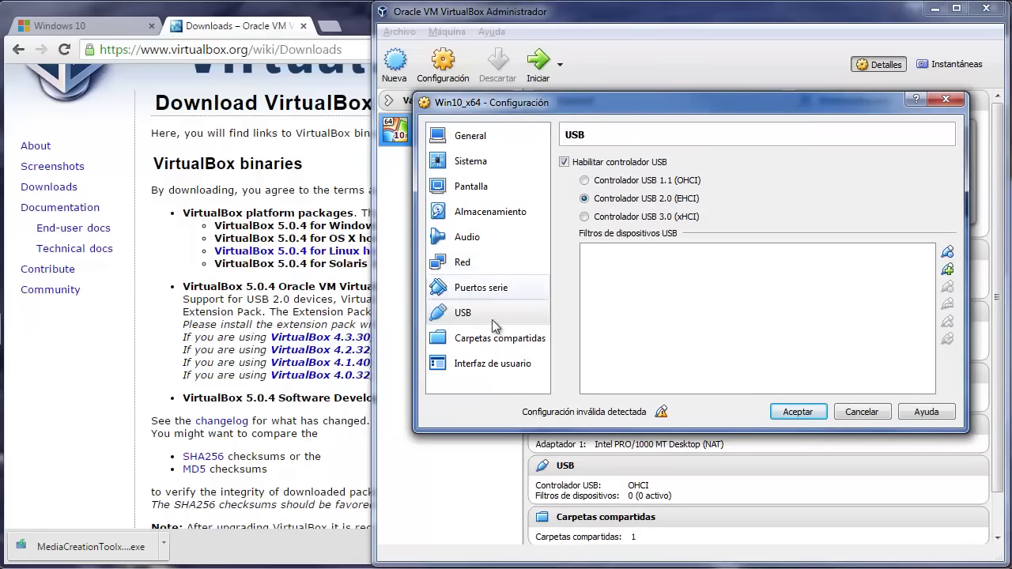
# - Review the Intercambio shared folder and the user interface options, and close the machine's settings without saving
pyautogui.click(488, 339)
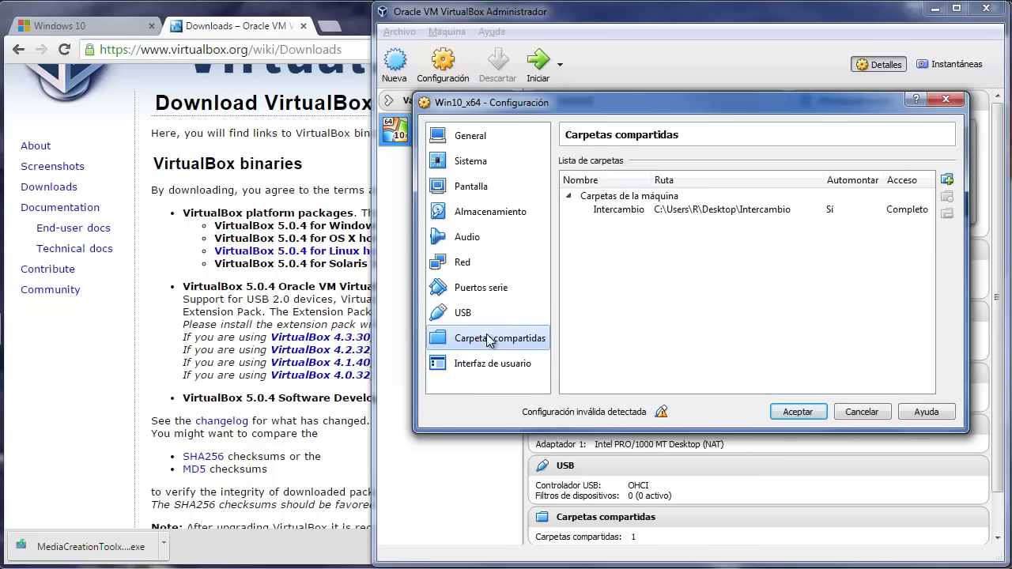
pyautogui.click(712, 211)
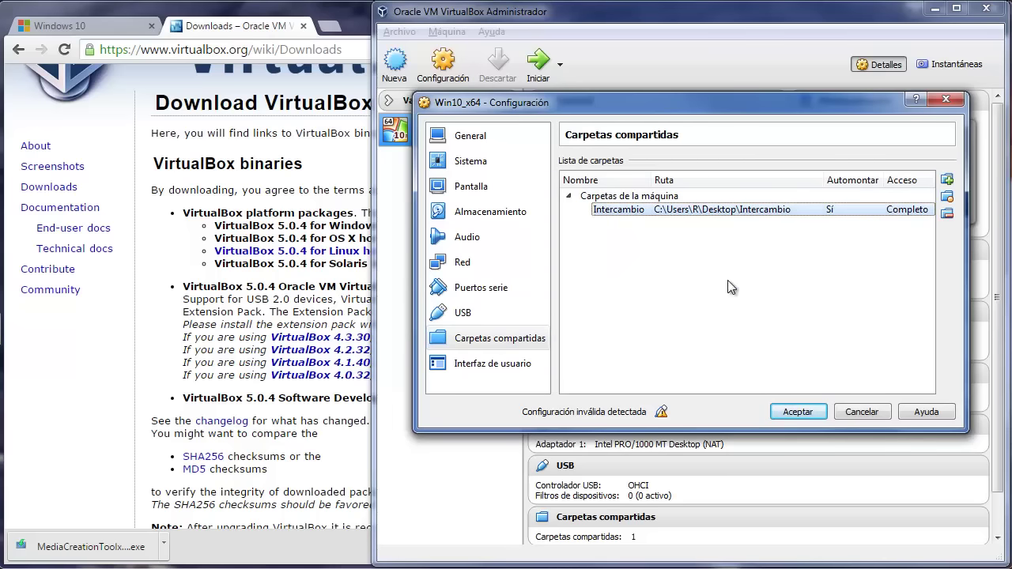
pyautogui.click(497, 365)
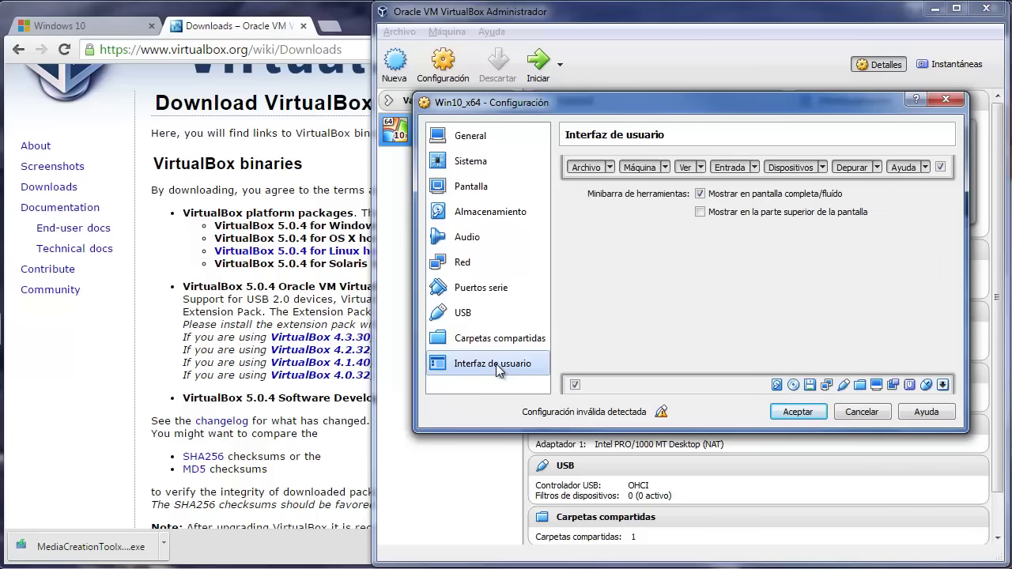
pyautogui.click(946, 100)
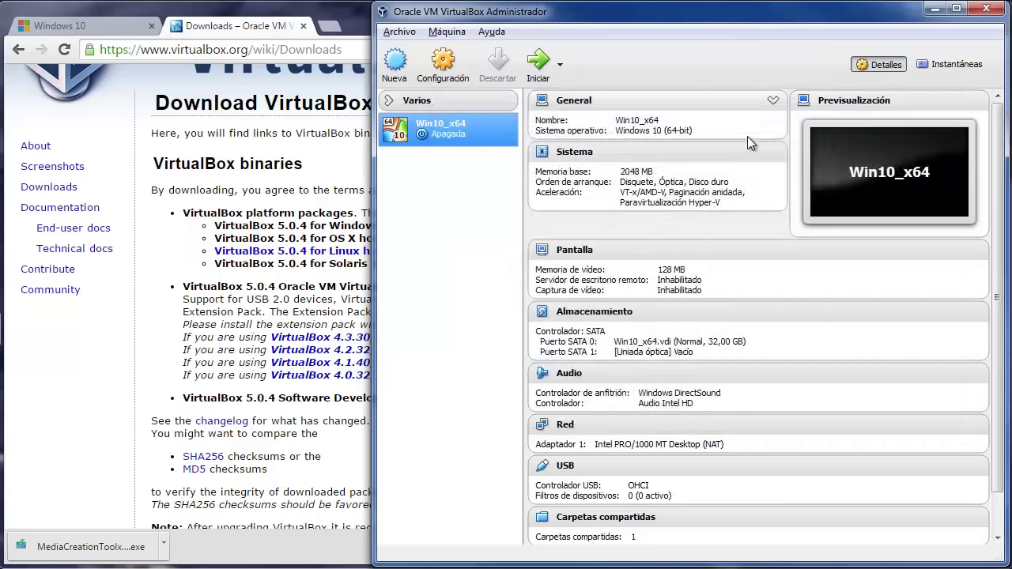